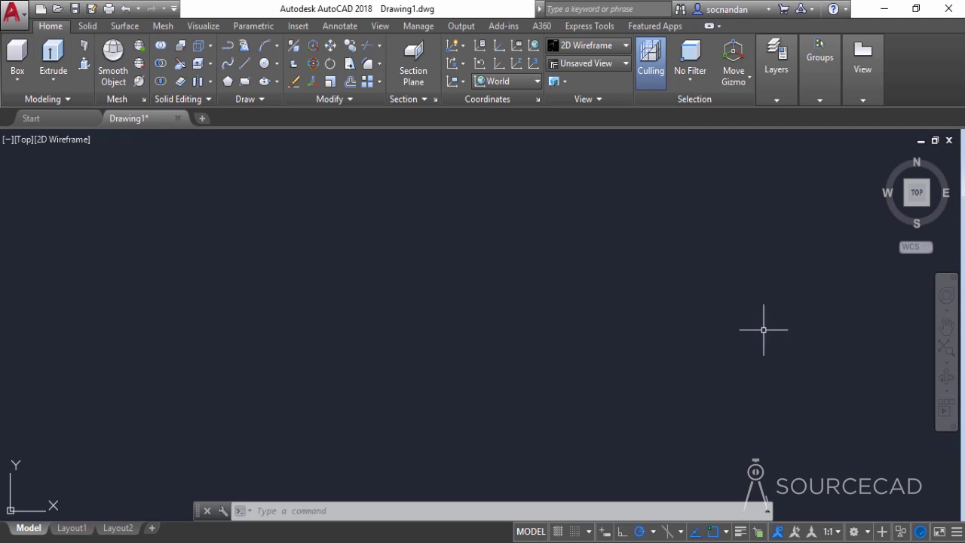
click(866, 531)
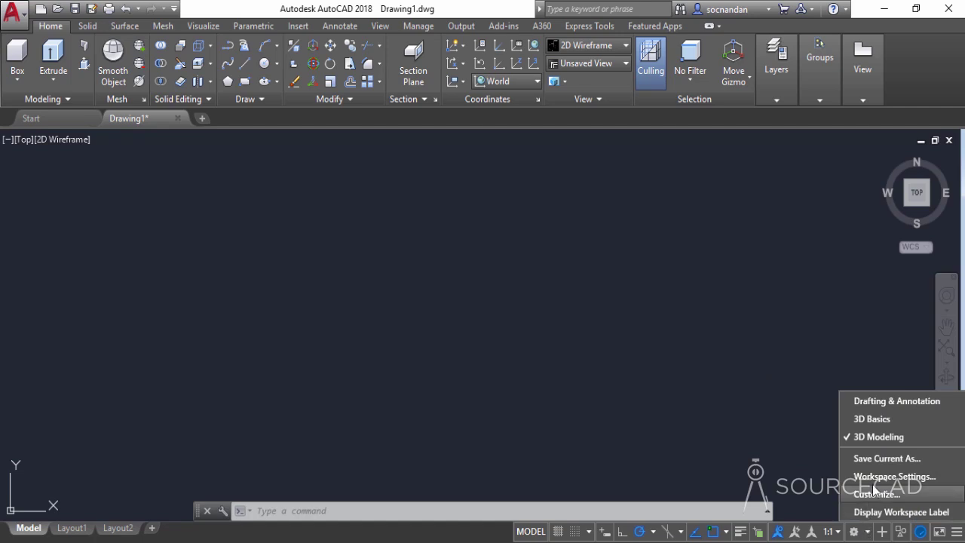
click(805, 433)
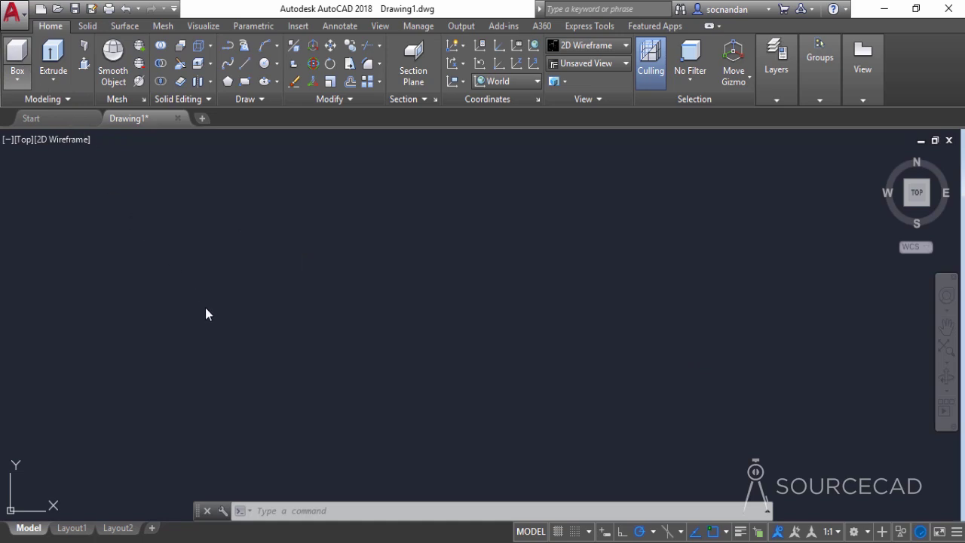
click(295, 347)
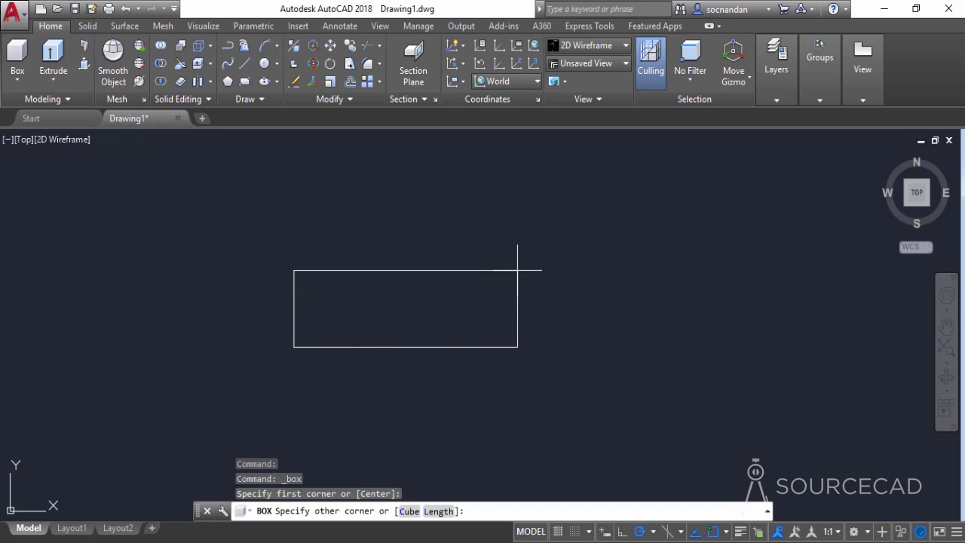
text(@170,90,30)
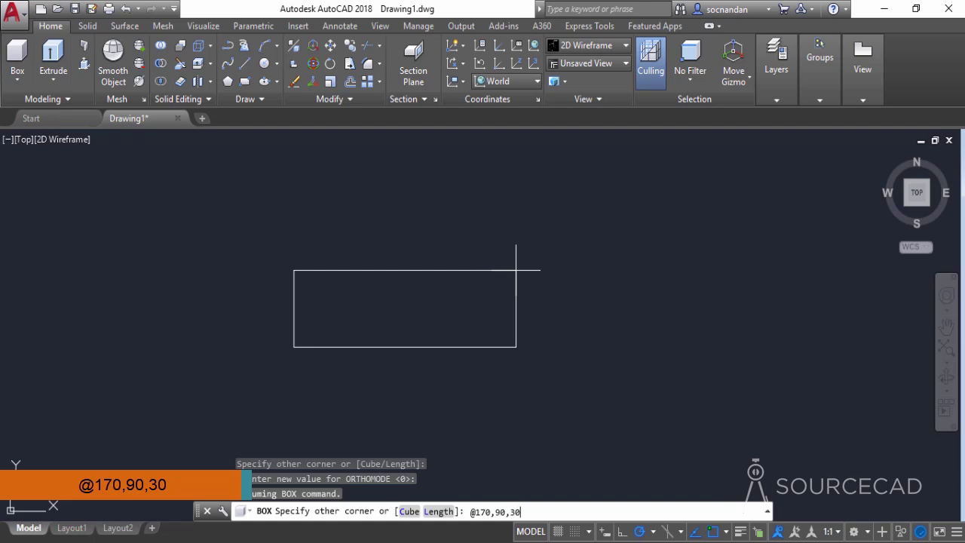
key(Return)
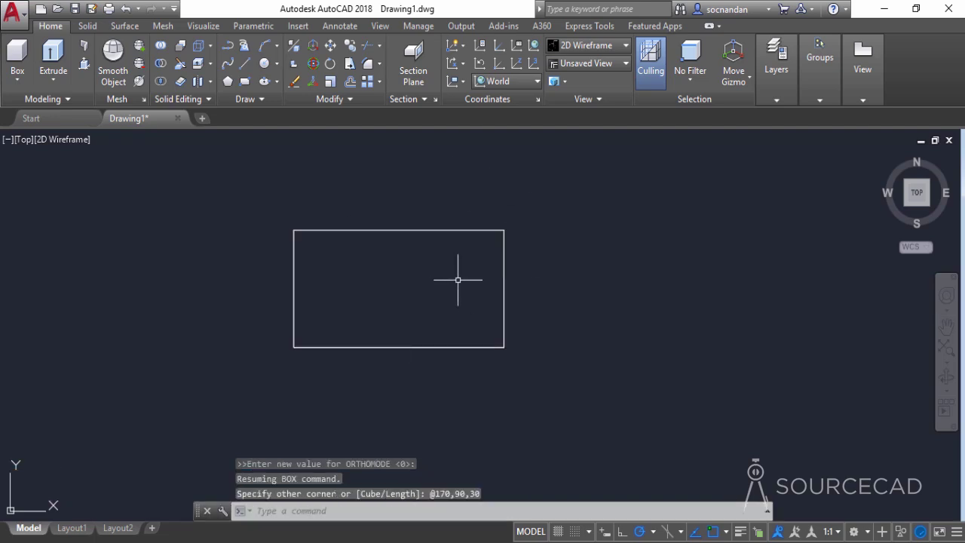
Show the box from the Left view and align the UCS with that view
click(885, 157)
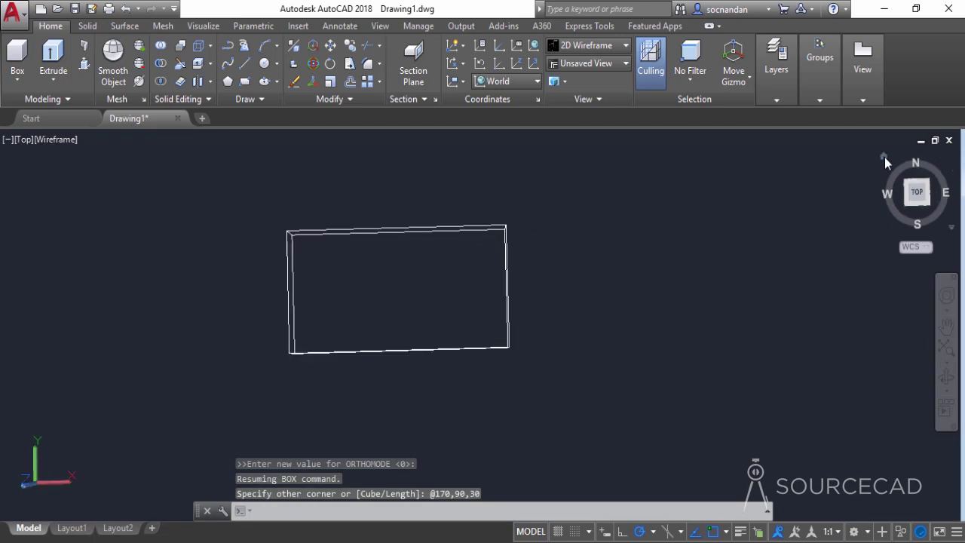
scroll(546, 291, down, 3)
middle_drag(544, 292, 488, 290)
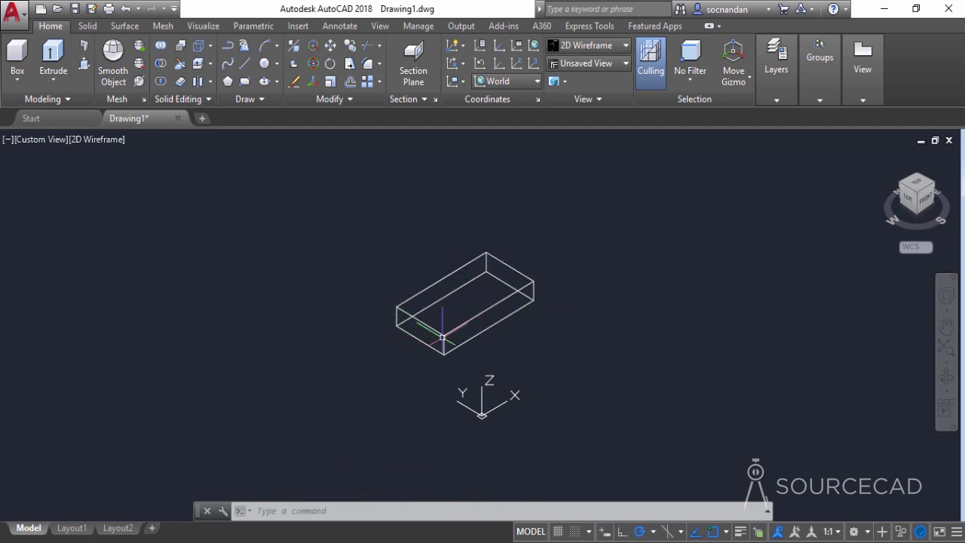
click(909, 202)
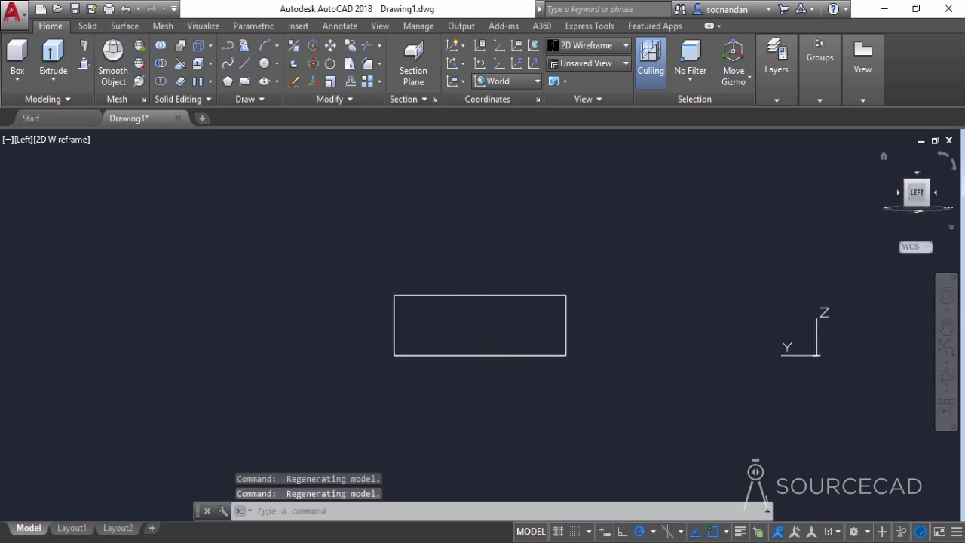
middle_drag(536, 308, 513, 317)
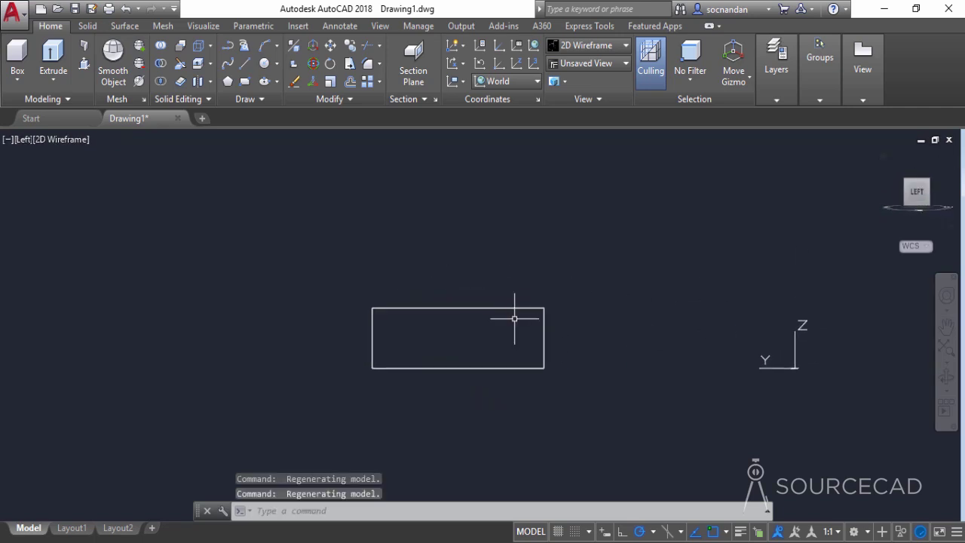
click(459, 82)
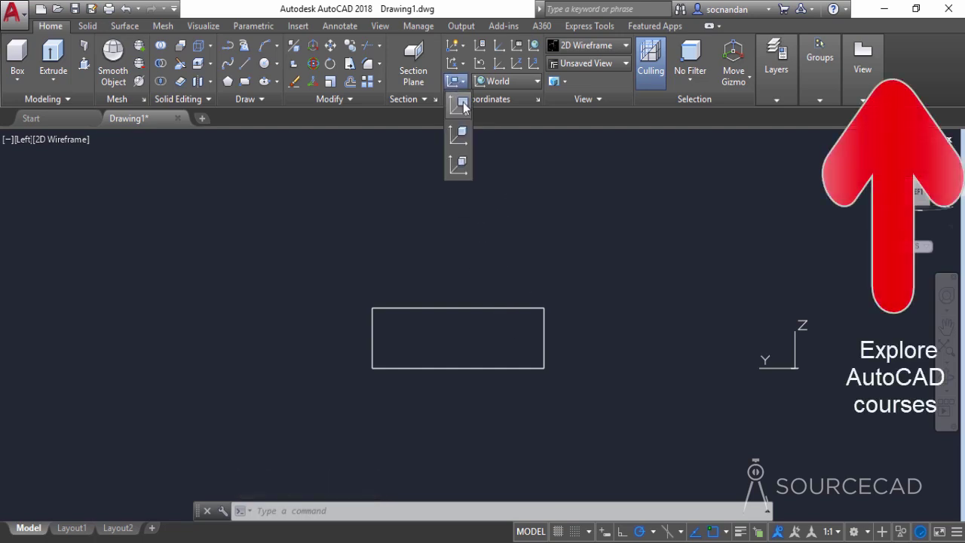
click(460, 106)
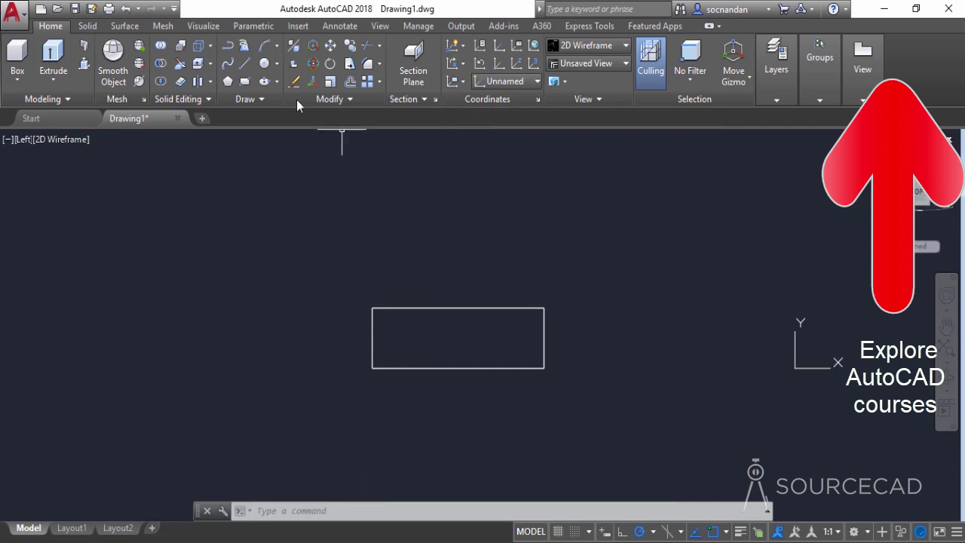
Draw a vertical construction line 44 units long upward from the midpoint of the box's top edge
click(246, 65)
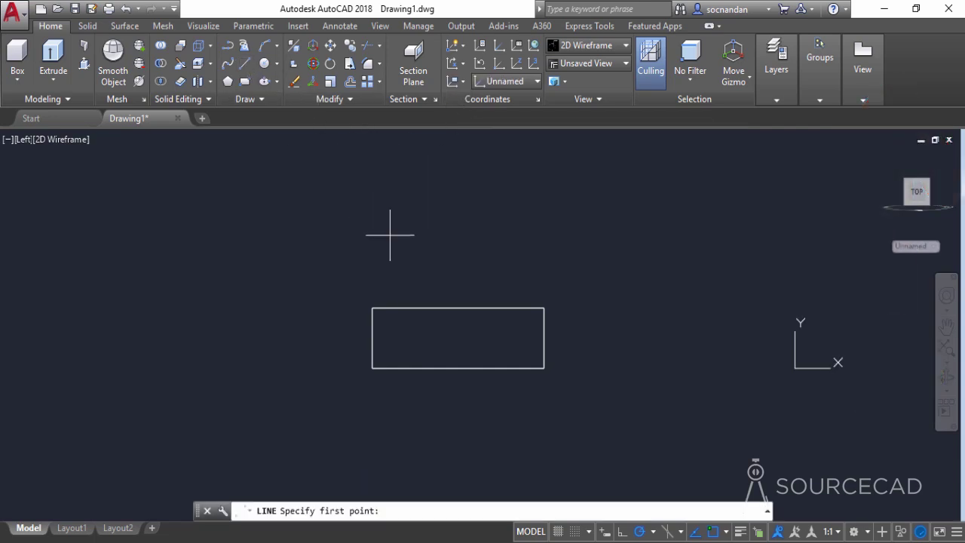
click(458, 308)
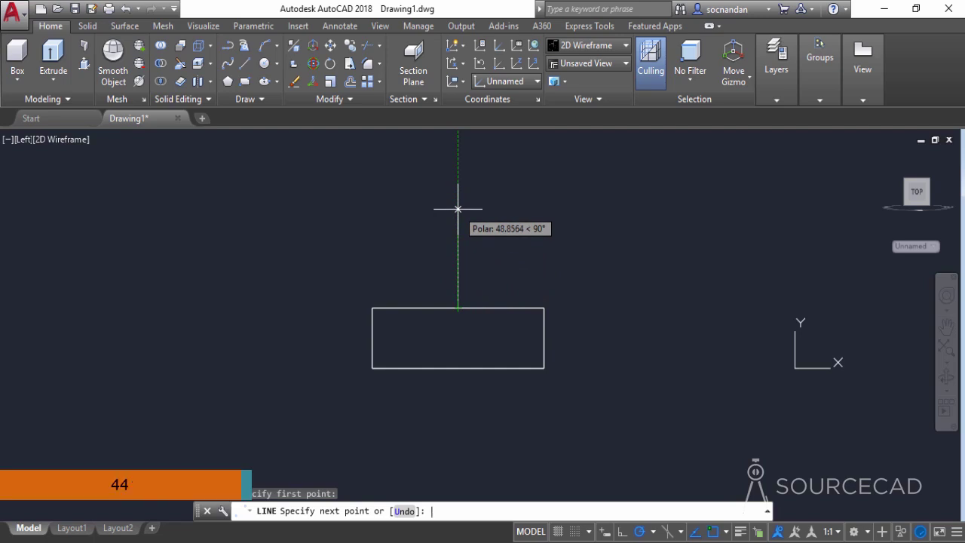
text(44)
key(Return)
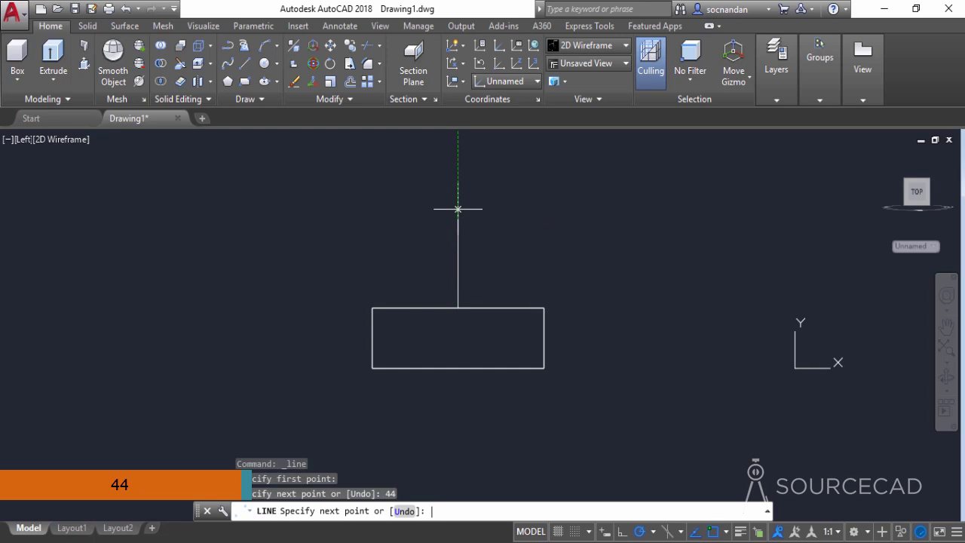
key(Return)
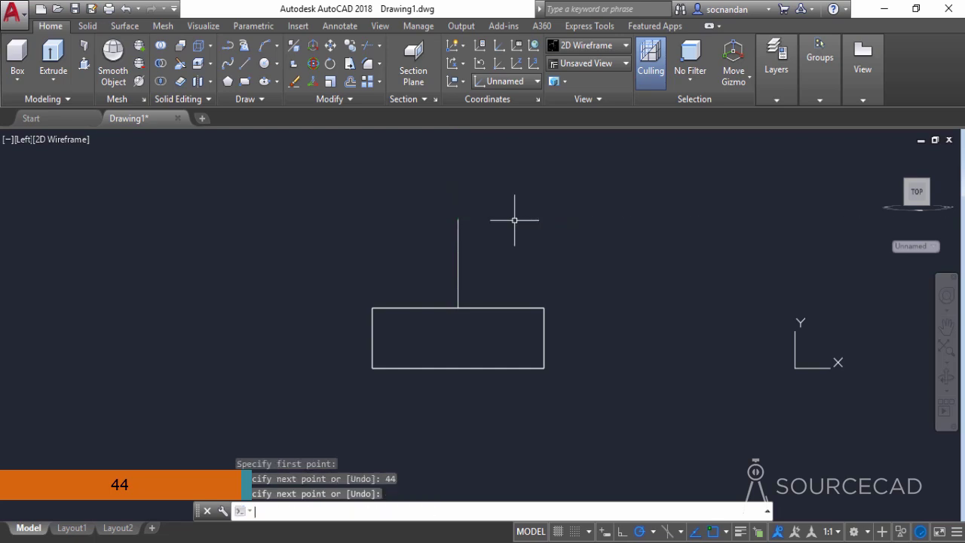
Draw two concentric circles with radii 15 and 38, centred on the upper end of the vertical line
click(265, 64)
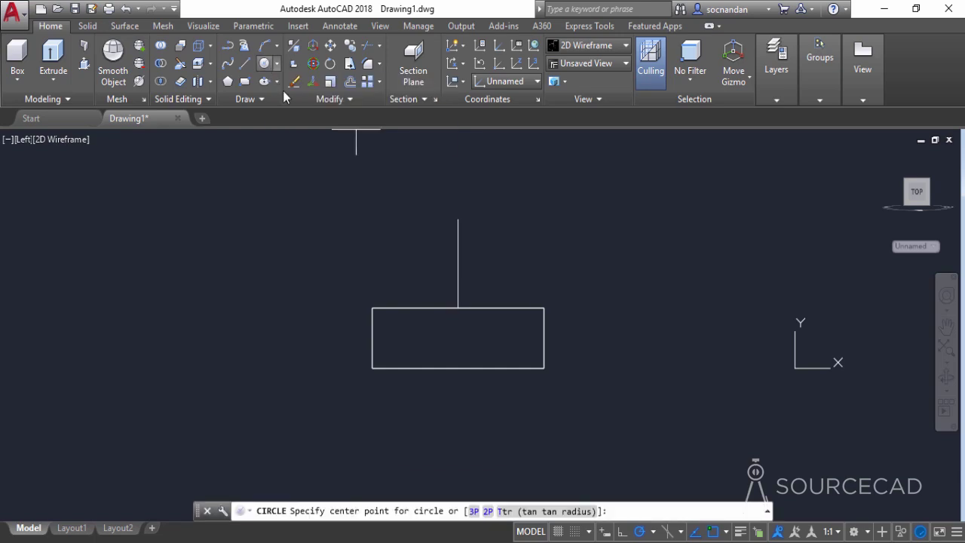
click(458, 218)
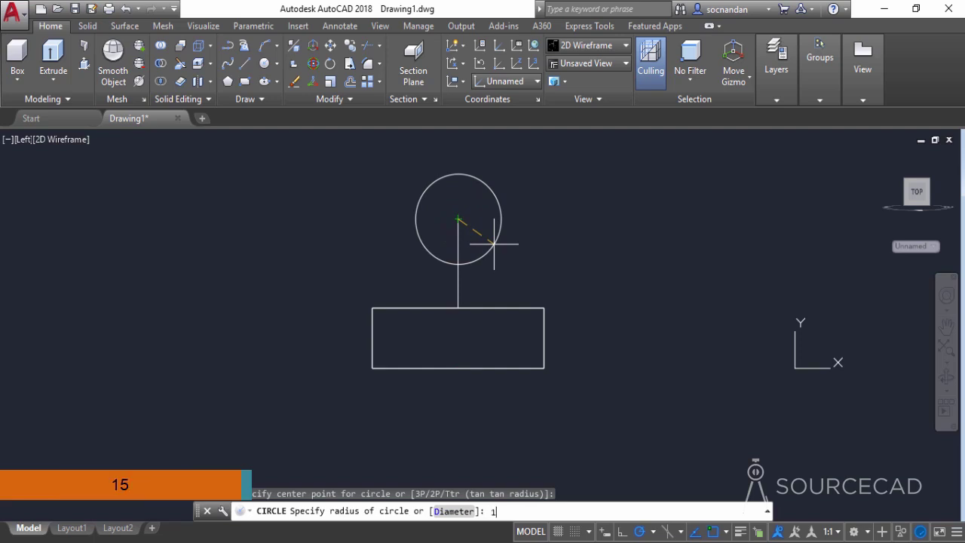
key(Return)
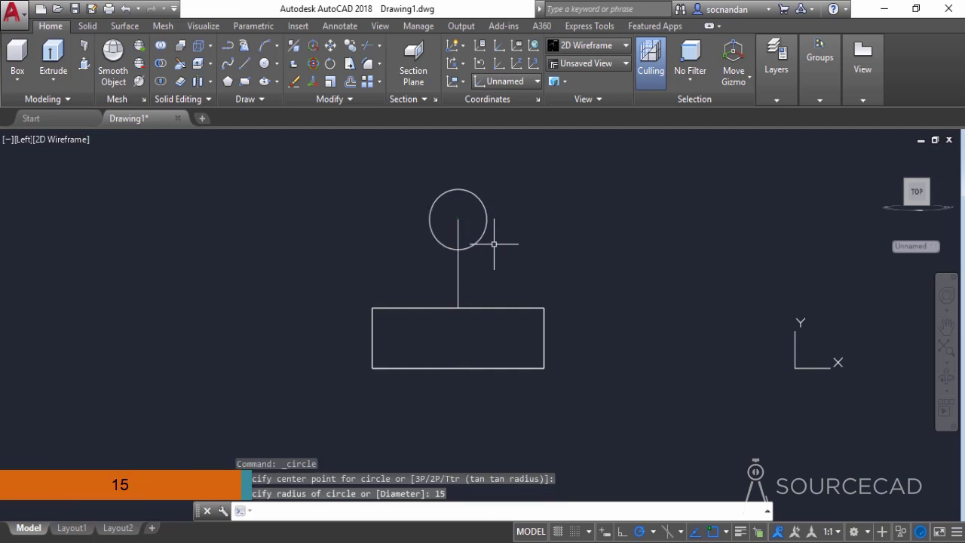
key(Return)
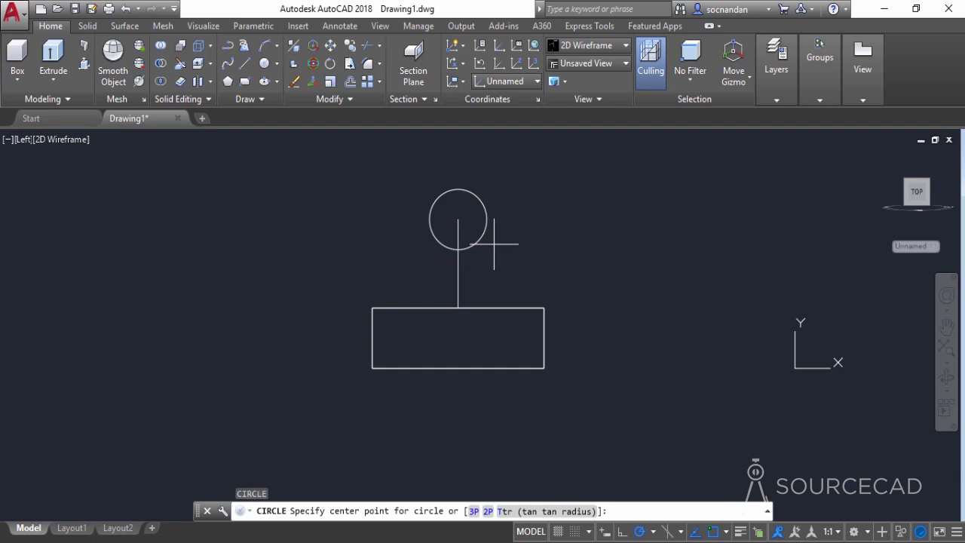
click(458, 219)
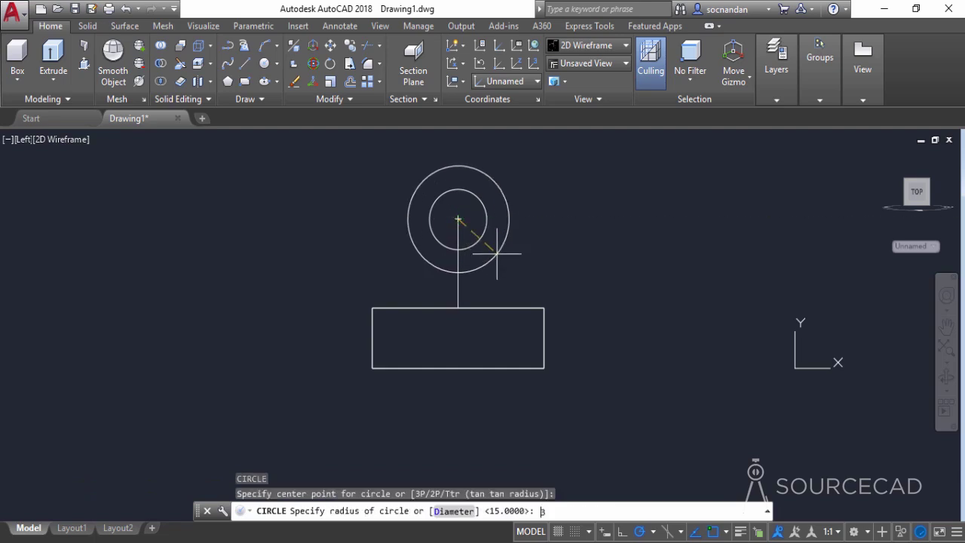
text(38)
key(Return)
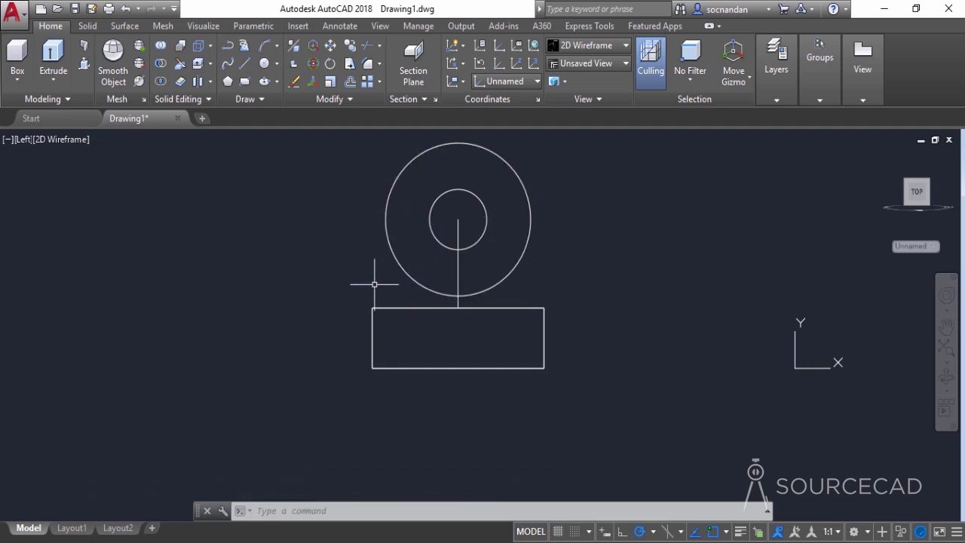
Draw a line from the box's upper-left corner tangent to the left side of the large circle
click(244, 65)
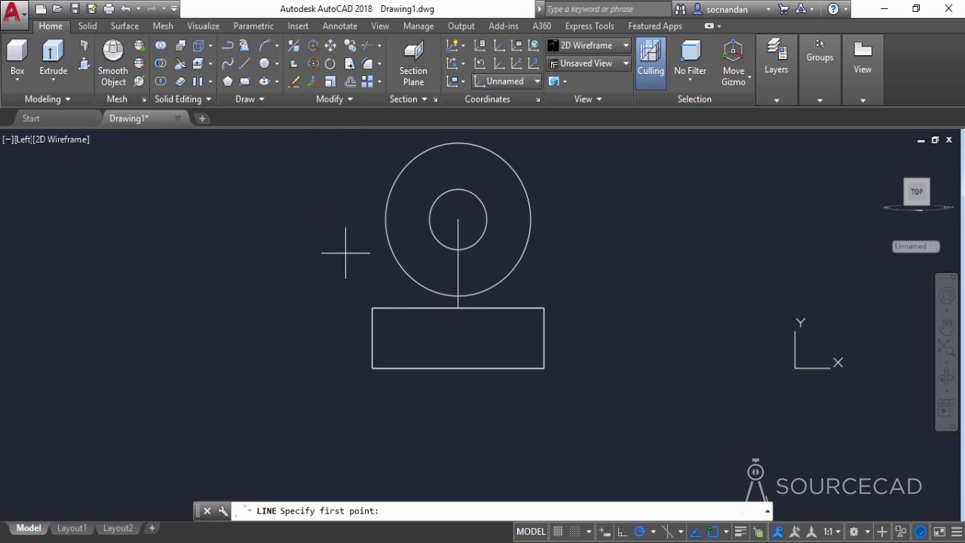
click(369, 309)
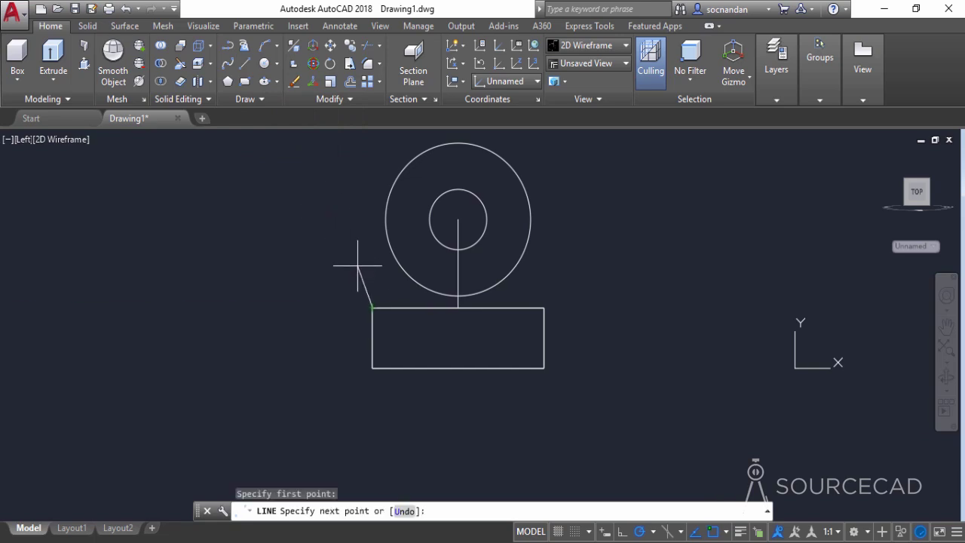
key(F8)
shift+right_click(360, 273)
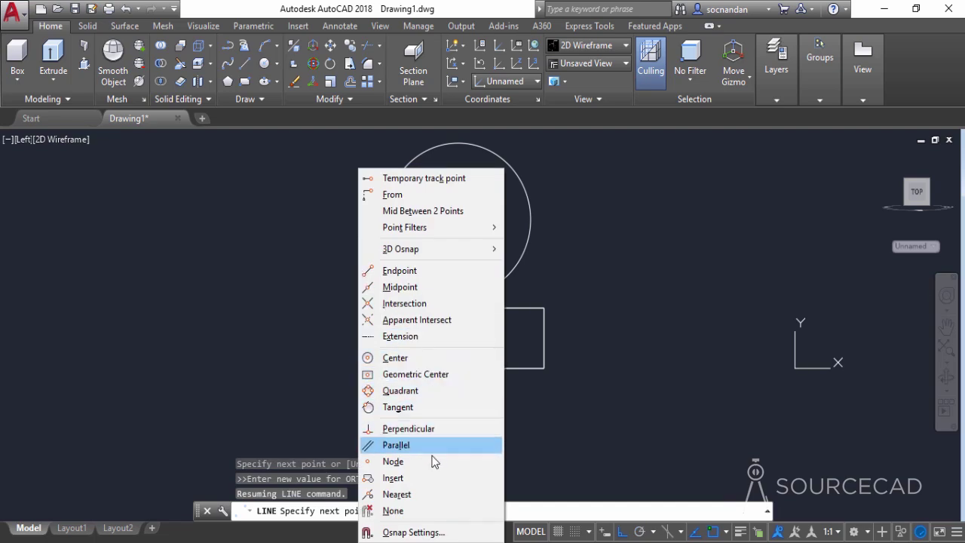
click(460, 408)
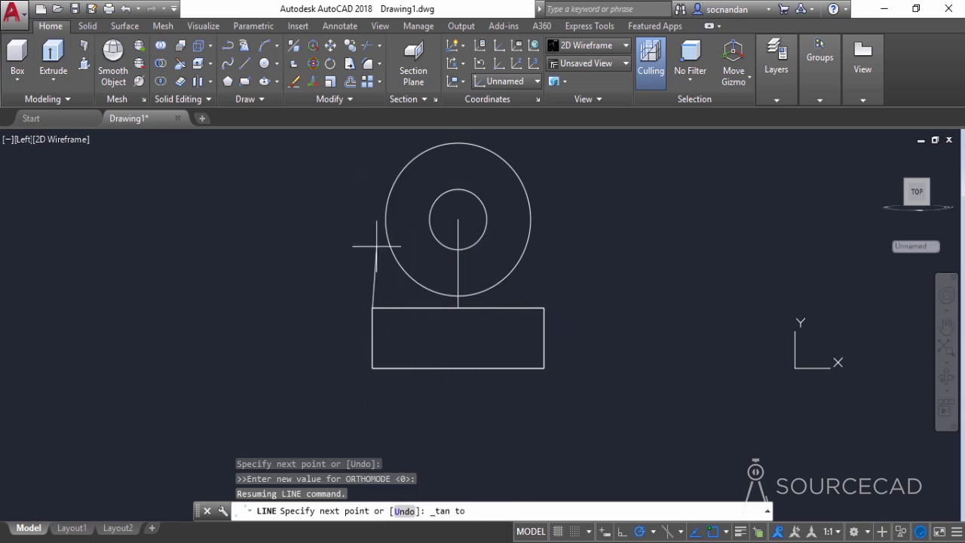
click(386, 205)
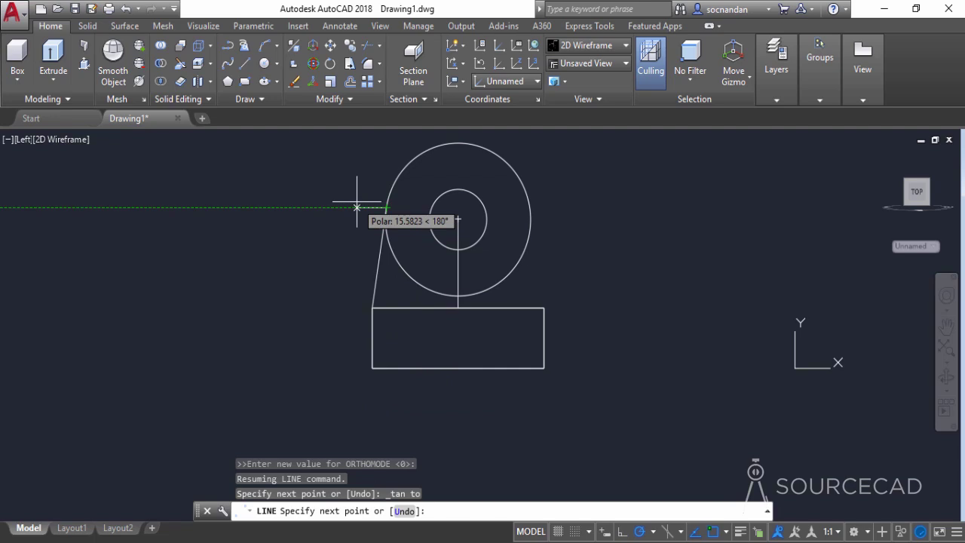
key(Return)
Draw a line from the box's upper-right corner tangent to the right side of the large circle
key(Return)
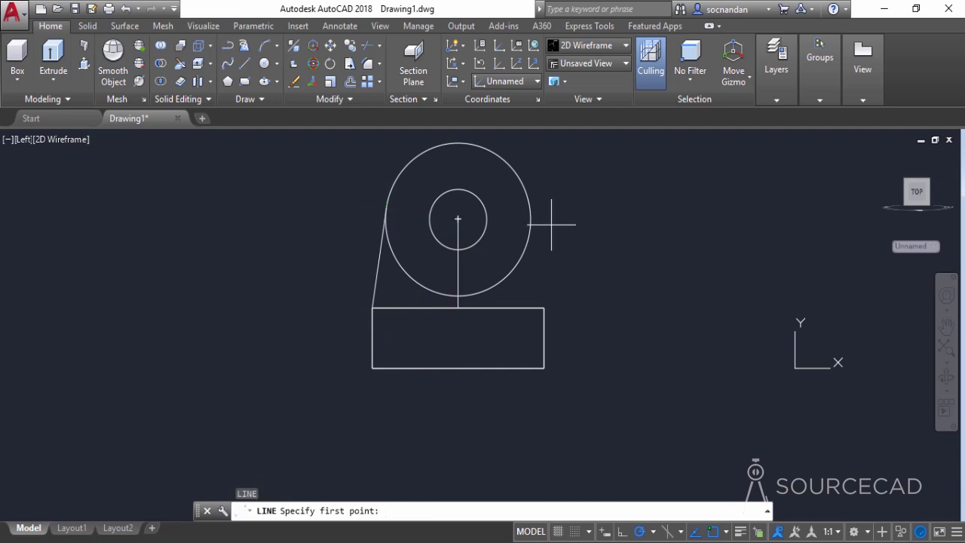
click(544, 308)
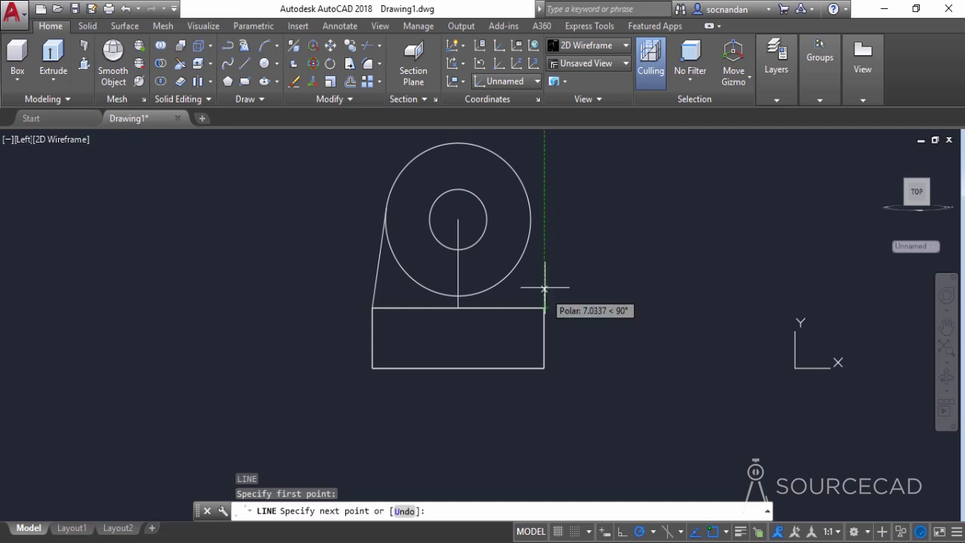
key(F8)
right_click(497, 221)
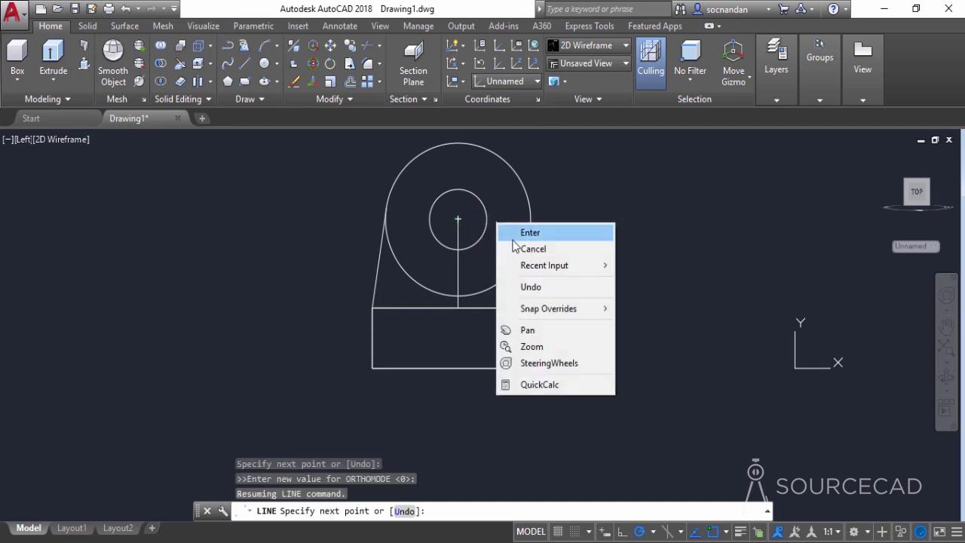
click(498, 207)
shift+right_click(497, 207)
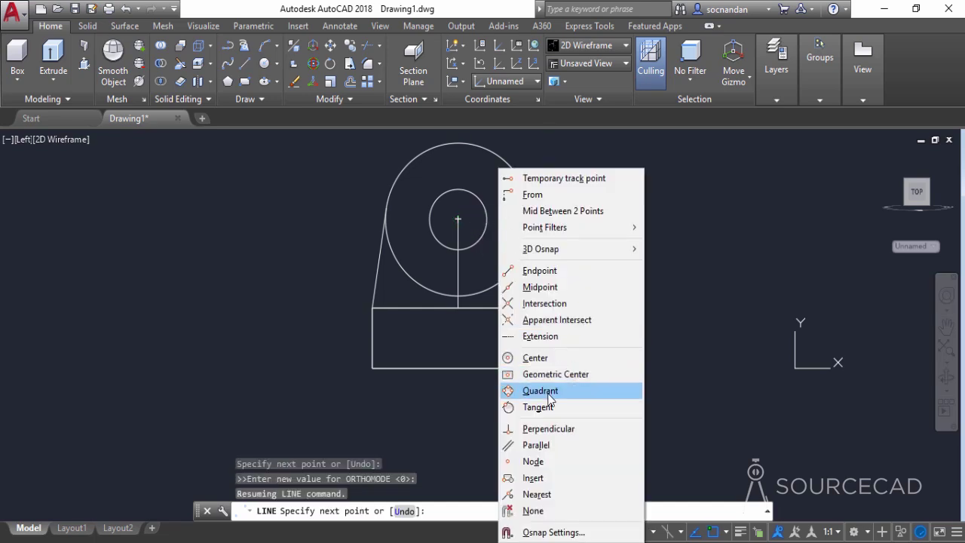
click(545, 406)
click(531, 207)
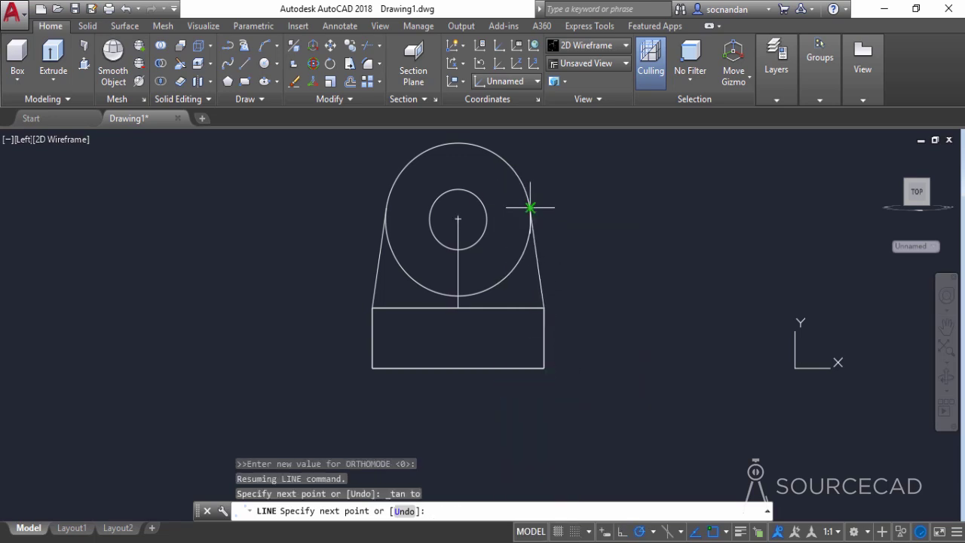
right_click(560, 196)
click(577, 207)
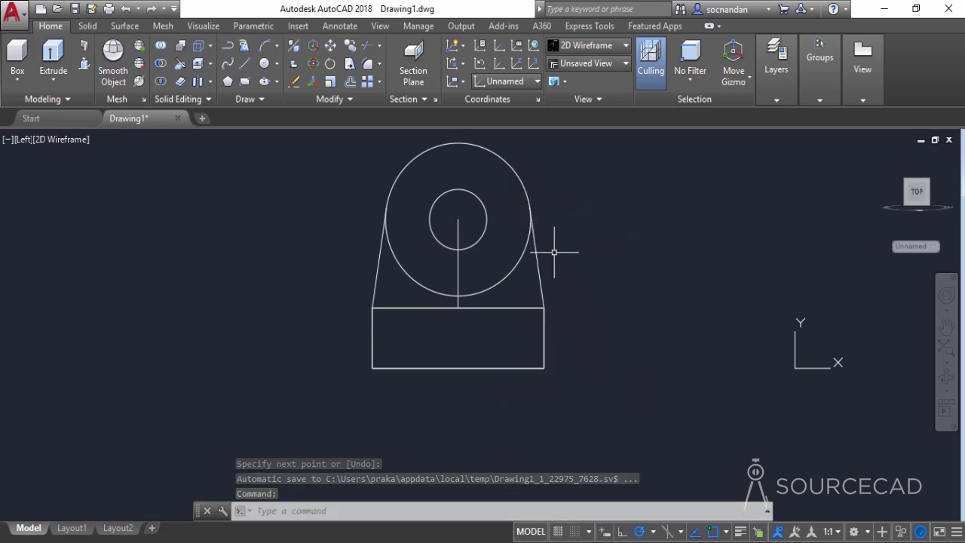
Erase the vertical construction line between the circle centre and the box
click(457, 260)
right_click(559, 253)
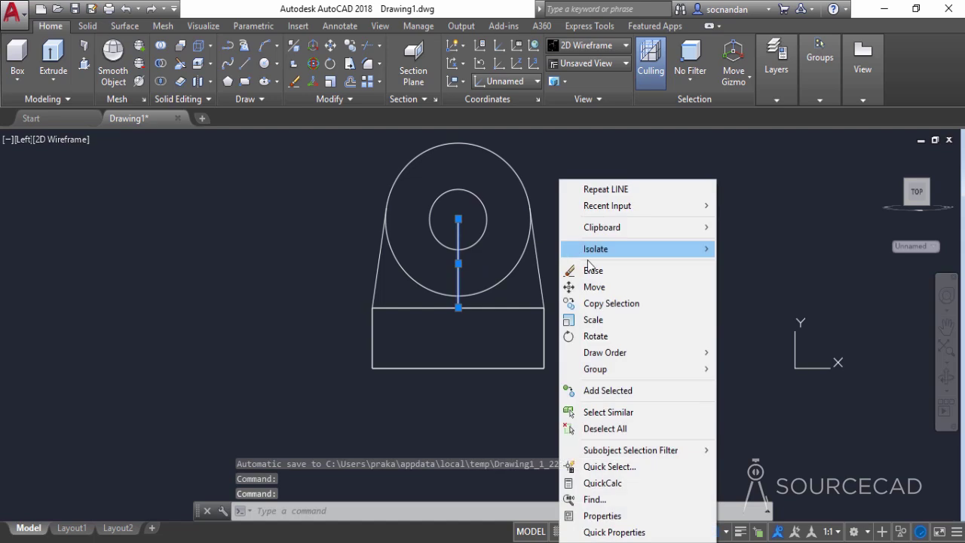
click(593, 267)
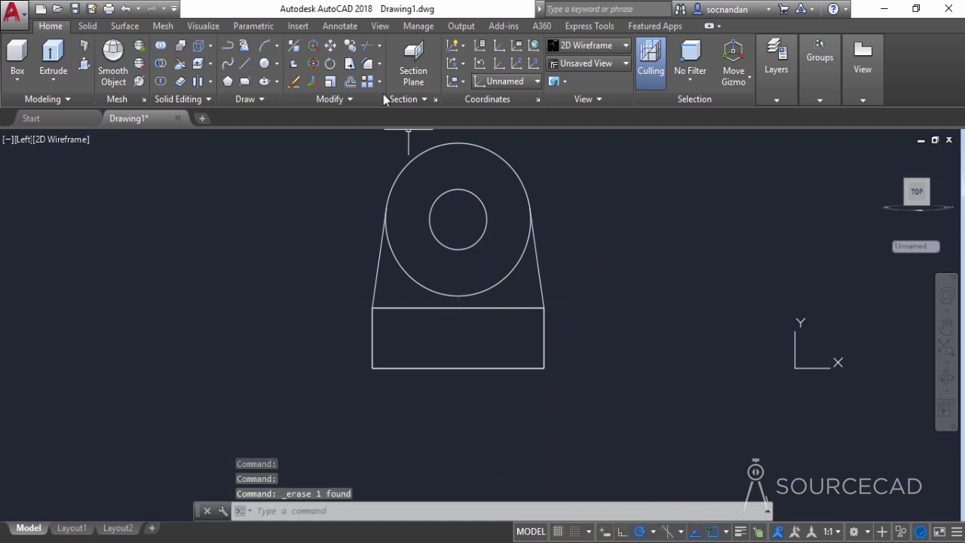
Trim away the lower arc of the large circle between the two tangent lines
click(367, 48)
key(Return)
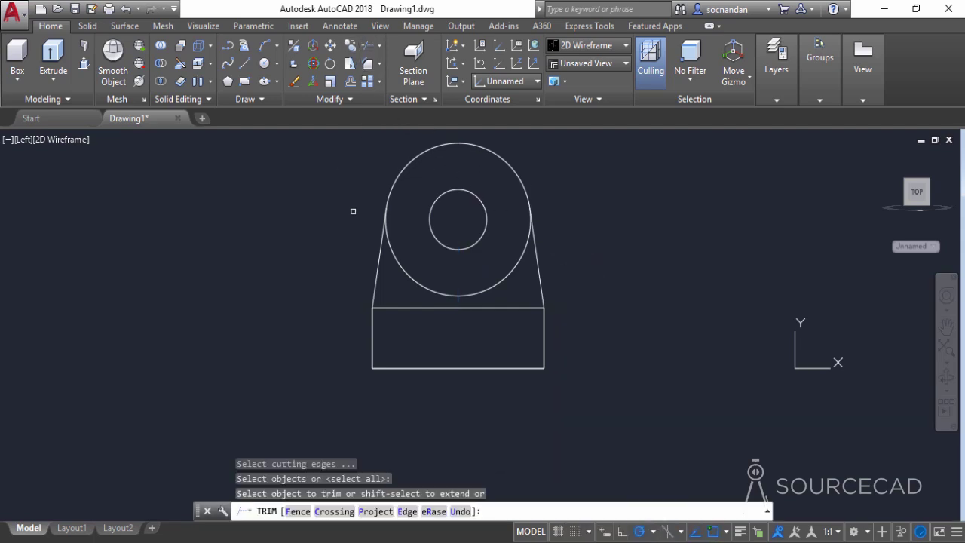
click(398, 258)
click(398, 264)
click(494, 274)
right_click(571, 204)
click(587, 216)
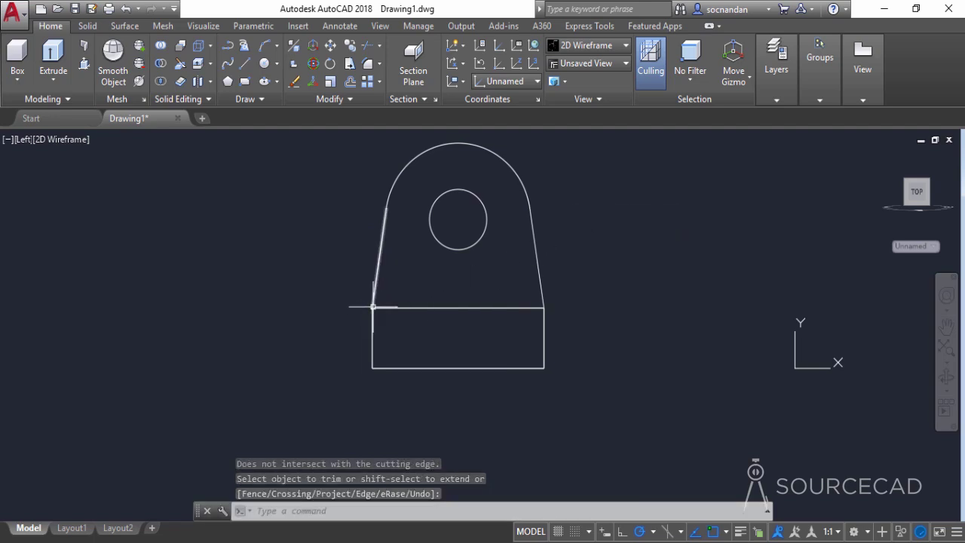
Close the profile with a line between the box's two upper corners
click(245, 63)
click(372, 308)
click(545, 308)
right_click(603, 231)
click(626, 238)
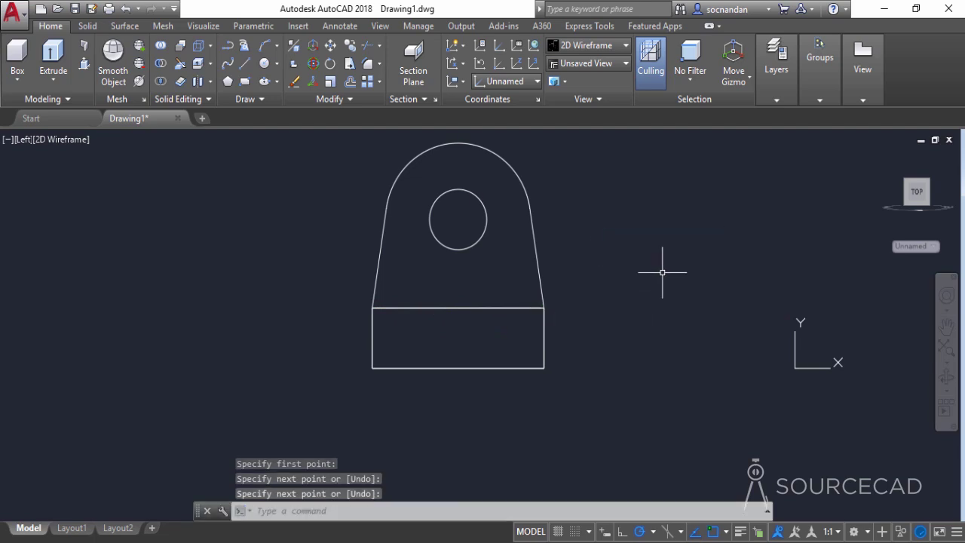
Join the outer arc, the two tangent lines and the base line into a single polyline
click(952, 394)
click(868, 420)
drag(536, 244, 347, 317)
right_click(432, 233)
click(456, 243)
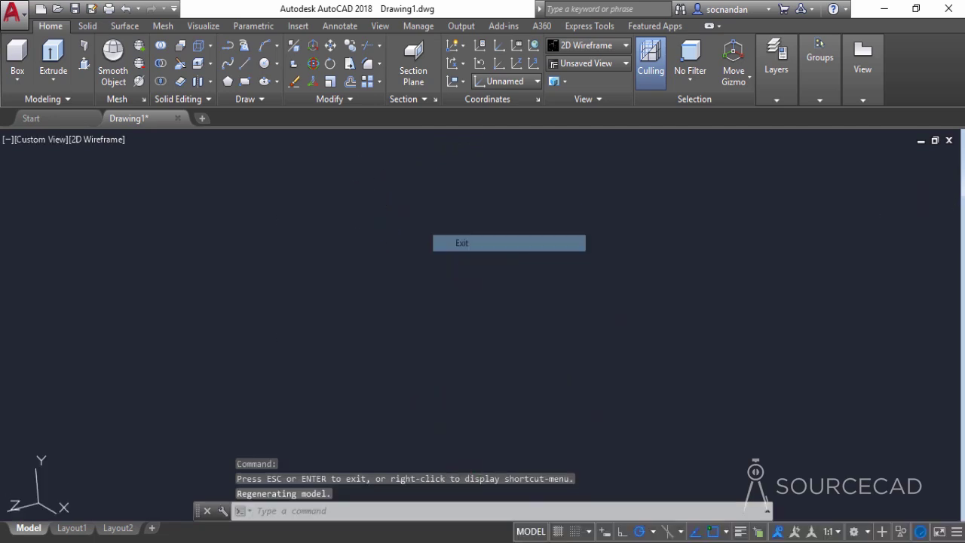
click(249, 175)
click(395, 394)
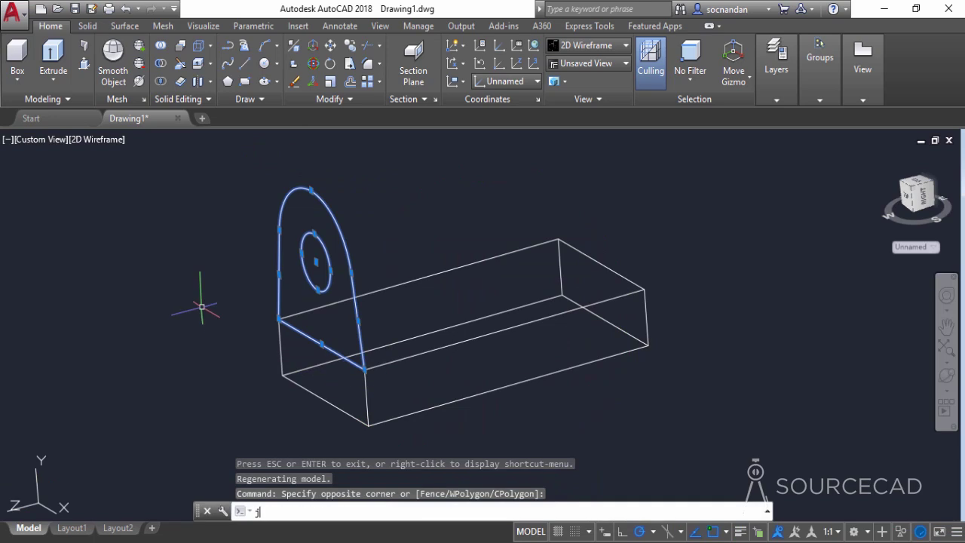
key(Return)
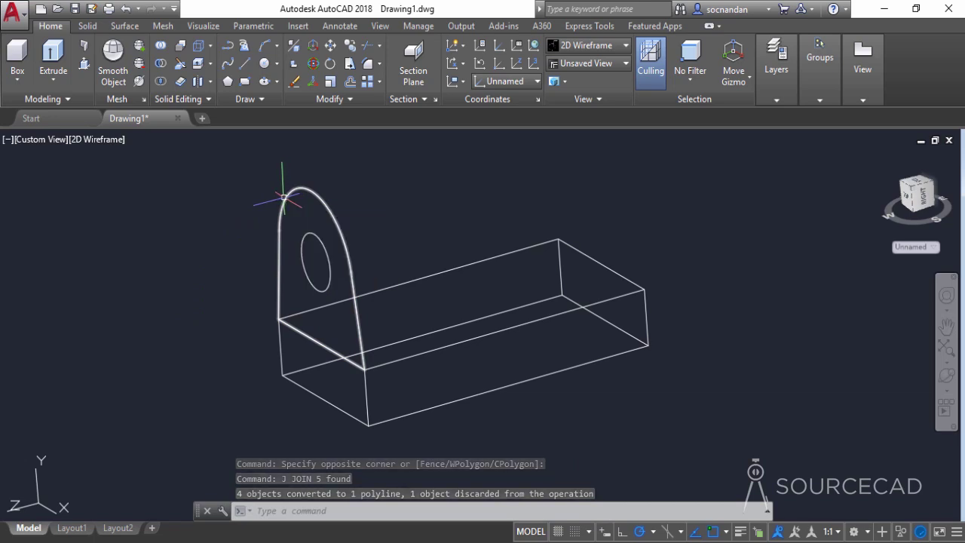
Extrude the joined outer profile by -30 so the upright sits over the base box
click(53, 58)
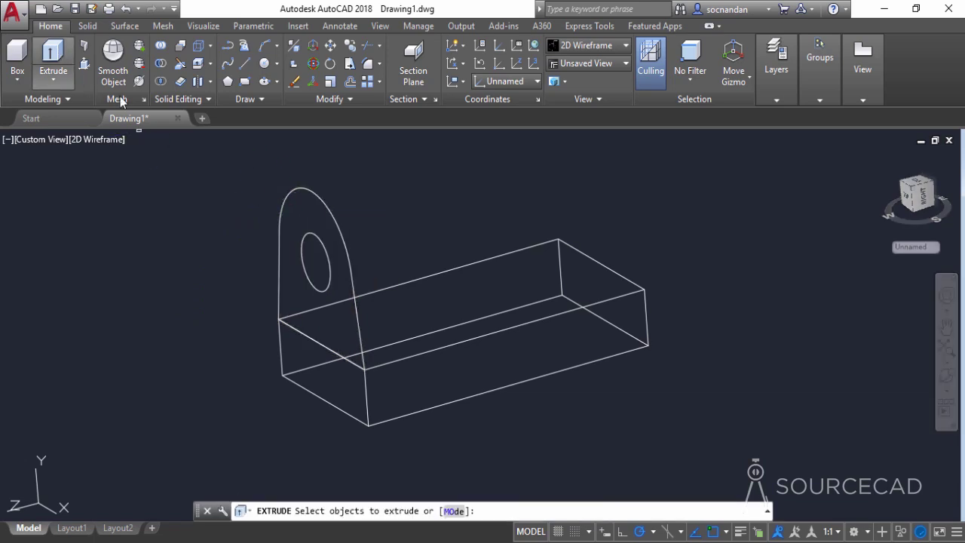
click(323, 204)
right_click(361, 191)
click(394, 200)
key(Return)
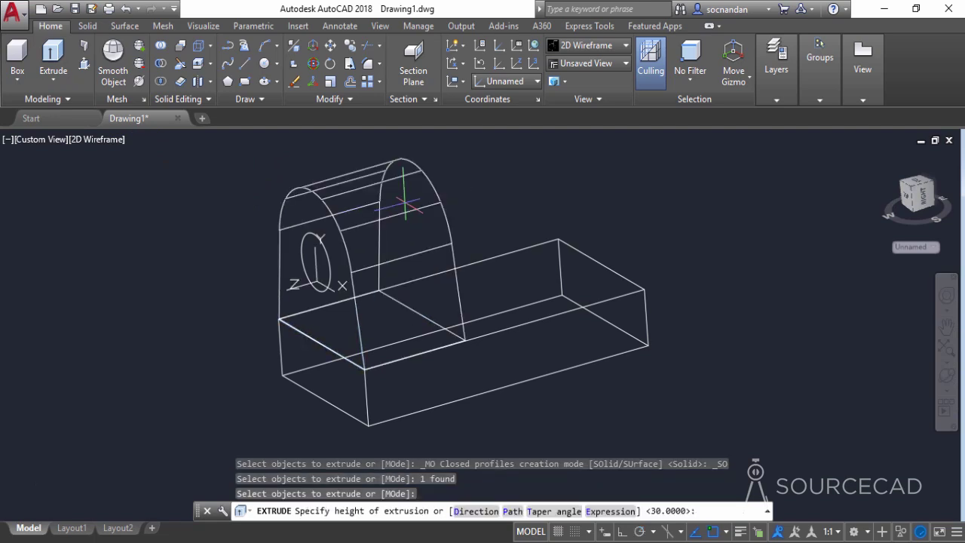
text(-30)
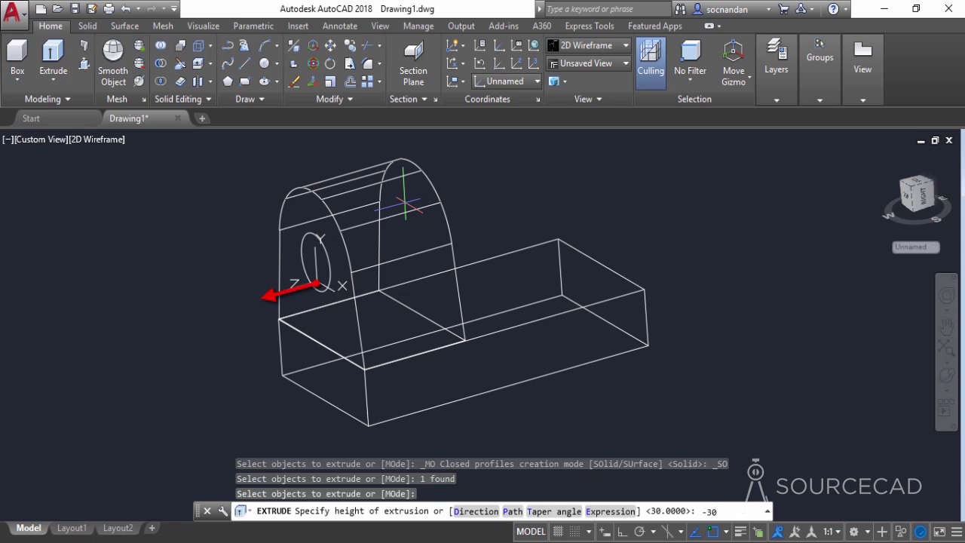
key(Return)
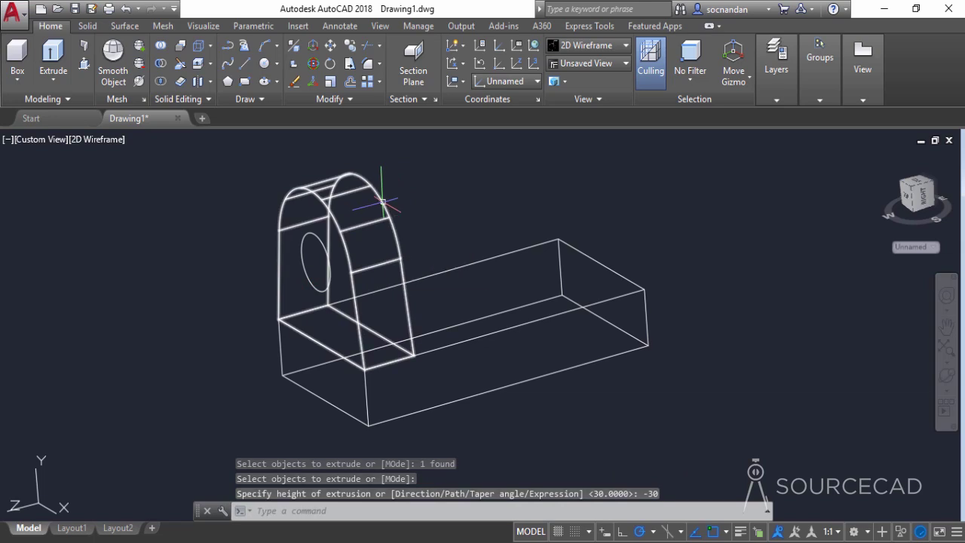
Mirror the upright in 3D about the plane through the midpoints of the box's long edges, keeping the source object
click(383, 201)
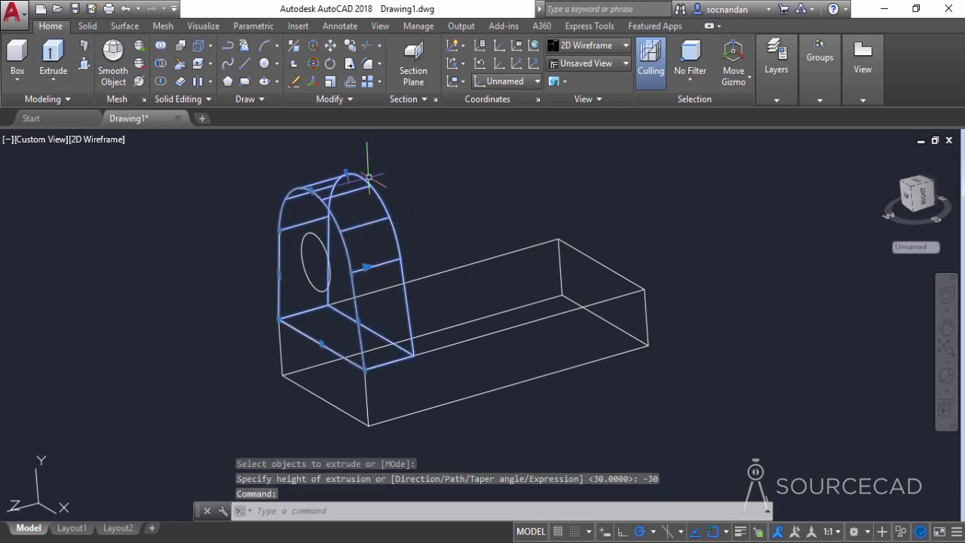
click(295, 50)
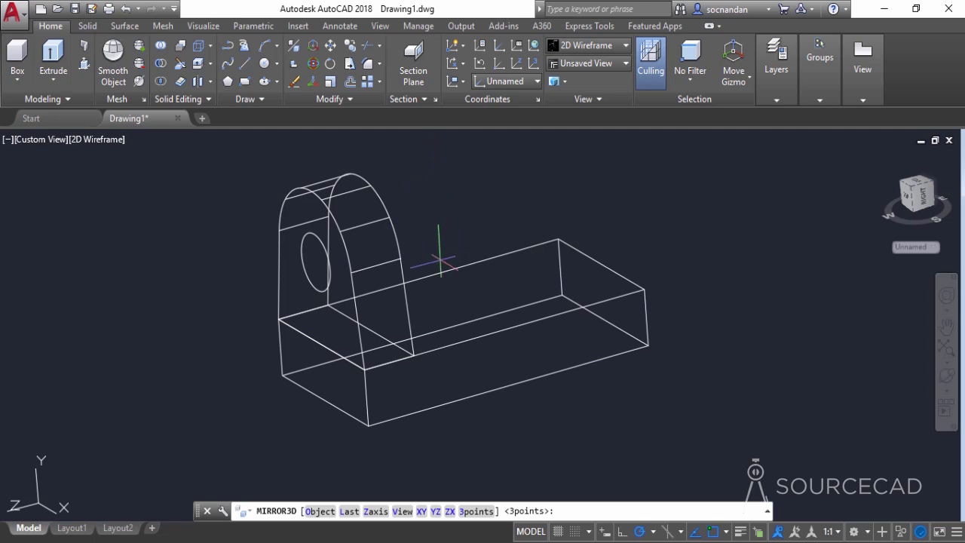
click(419, 279)
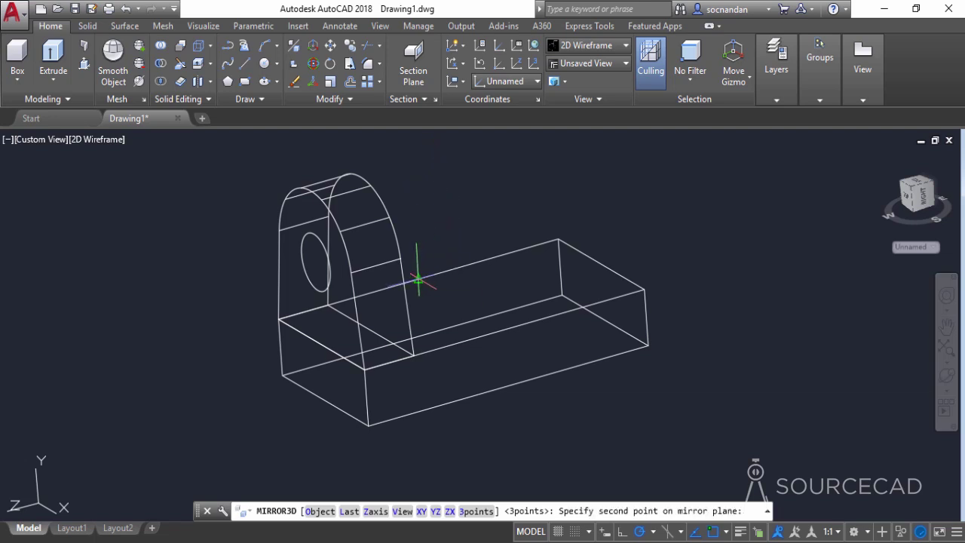
click(504, 329)
click(510, 387)
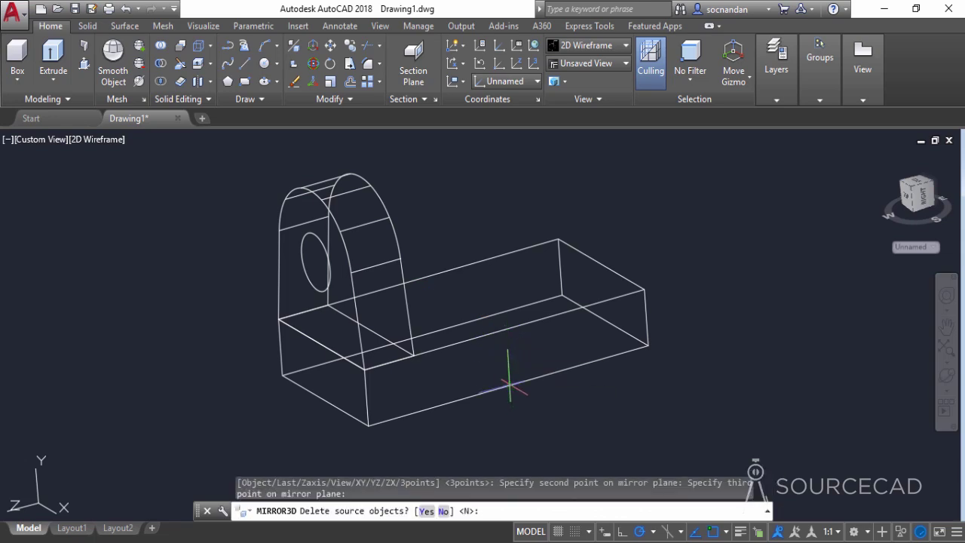
key(Return)
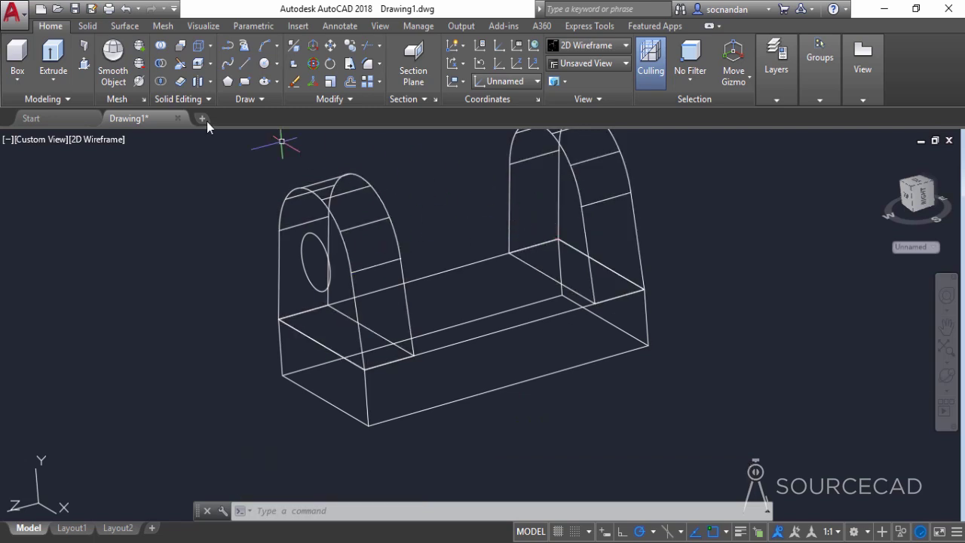
Extrude the small circle into a cylinder that runs through both uprights and extends beyond the far one
click(61, 56)
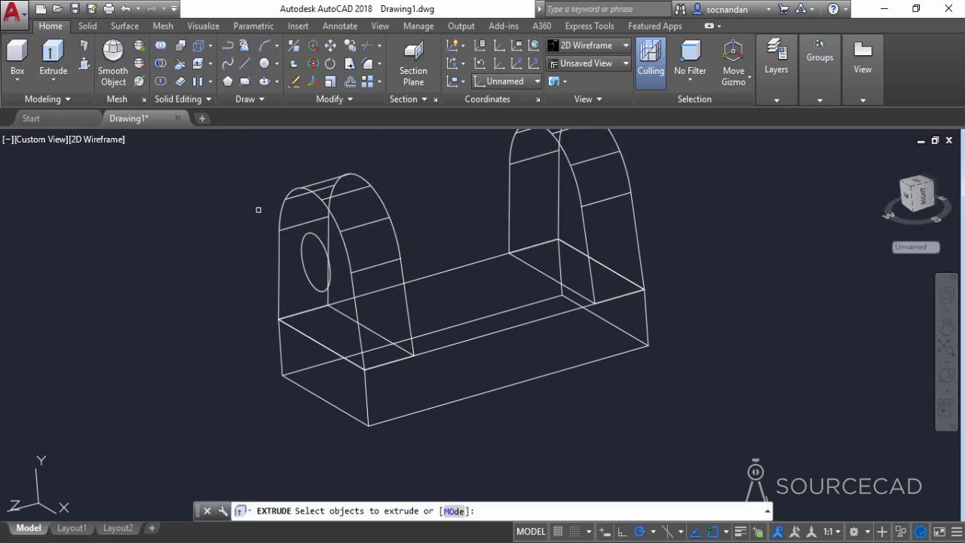
click(314, 238)
right_click(228, 229)
click(256, 240)
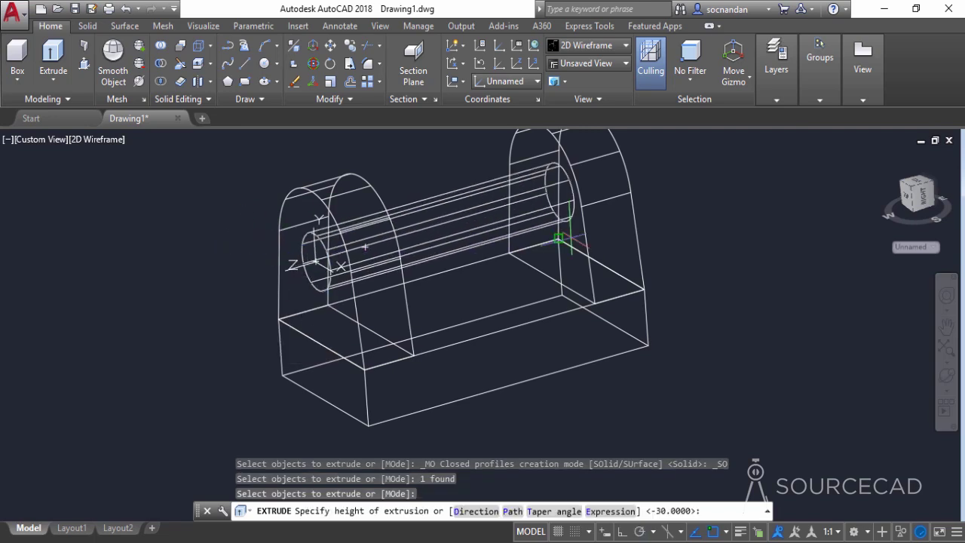
middle_drag(743, 227, 739, 291)
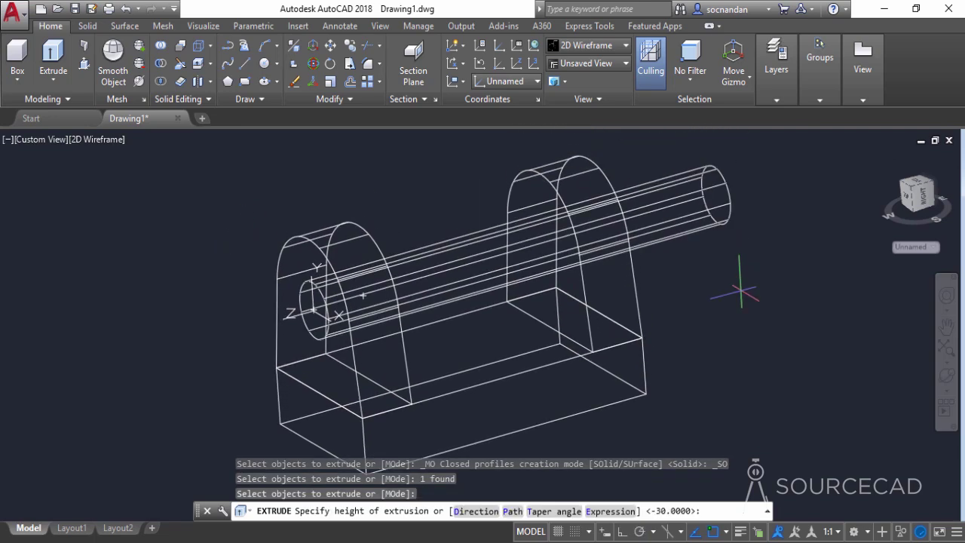
click(737, 259)
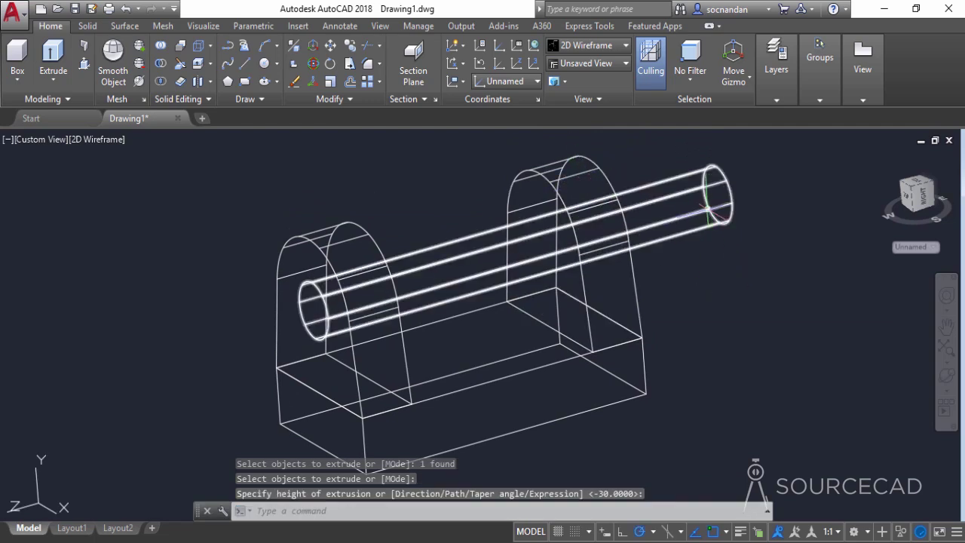
Subtract the long cylinder from both uprights to cut their holes
click(161, 65)
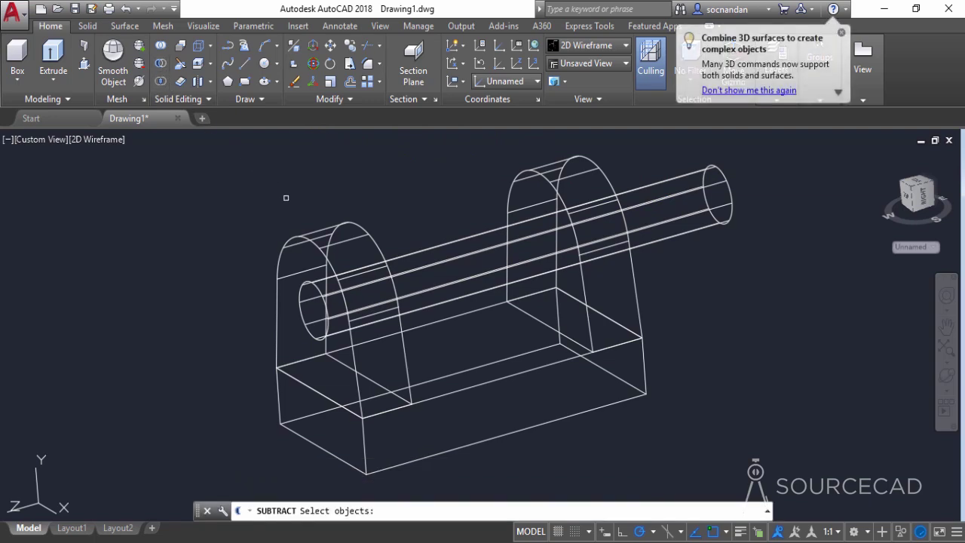
click(320, 229)
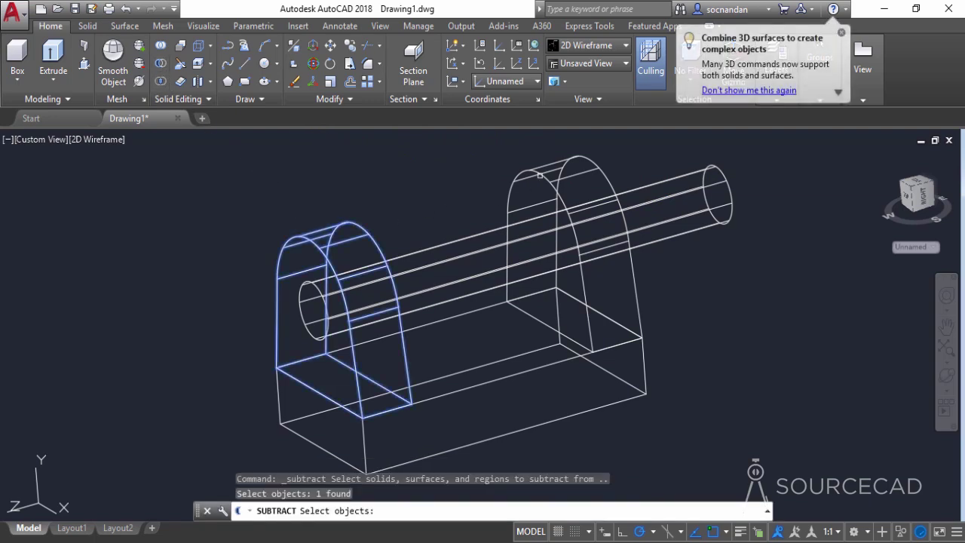
click(537, 177)
key(Return)
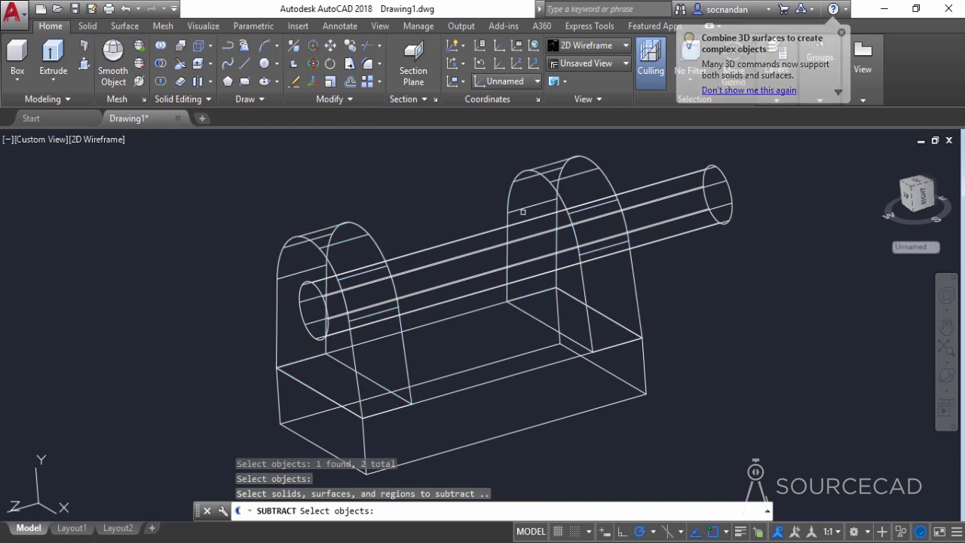
click(707, 186)
click(704, 186)
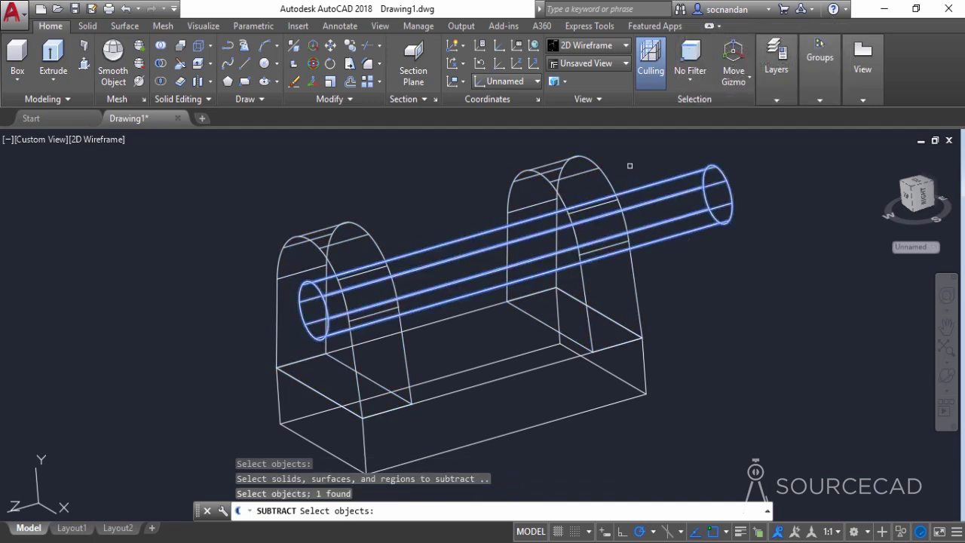
key(Return)
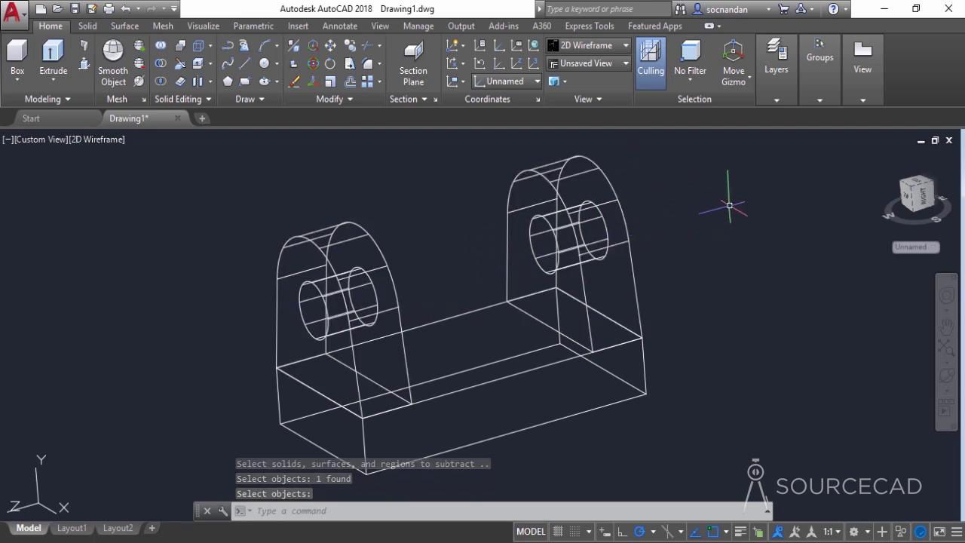
Switch to the bracket's plan view, looking onto the base between the uprights, and align the UCS with the current view
click(942, 373)
drag(510, 412, 707, 209)
right_click(724, 184)
click(755, 192)
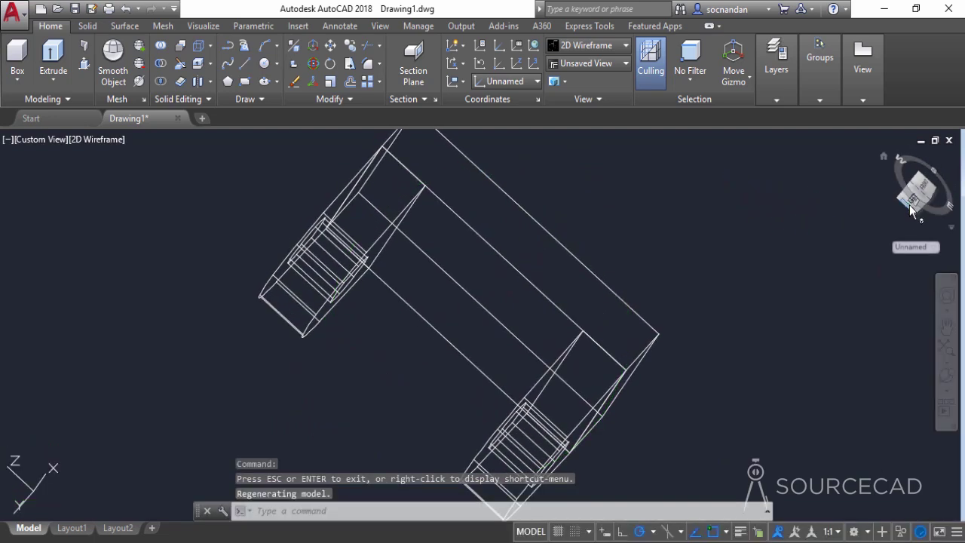
click(910, 201)
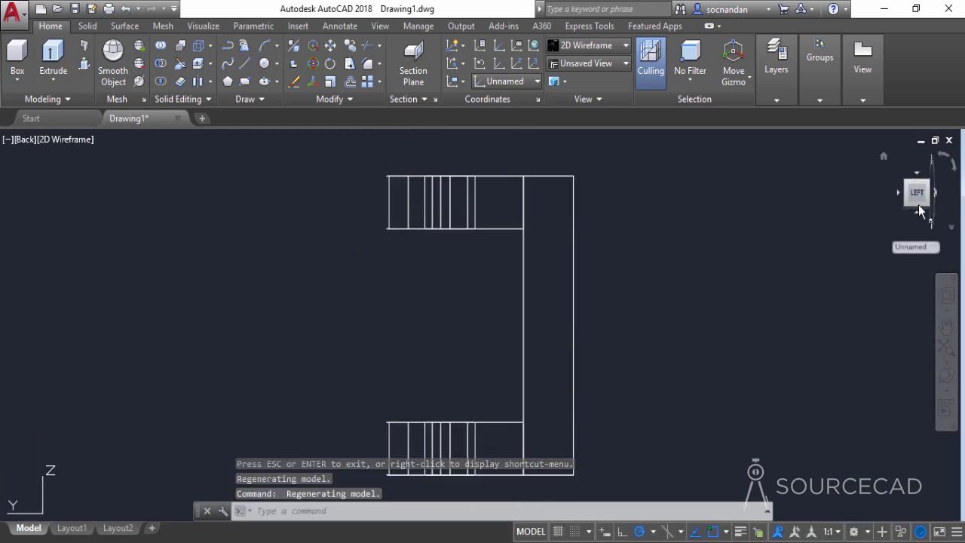
click(900, 193)
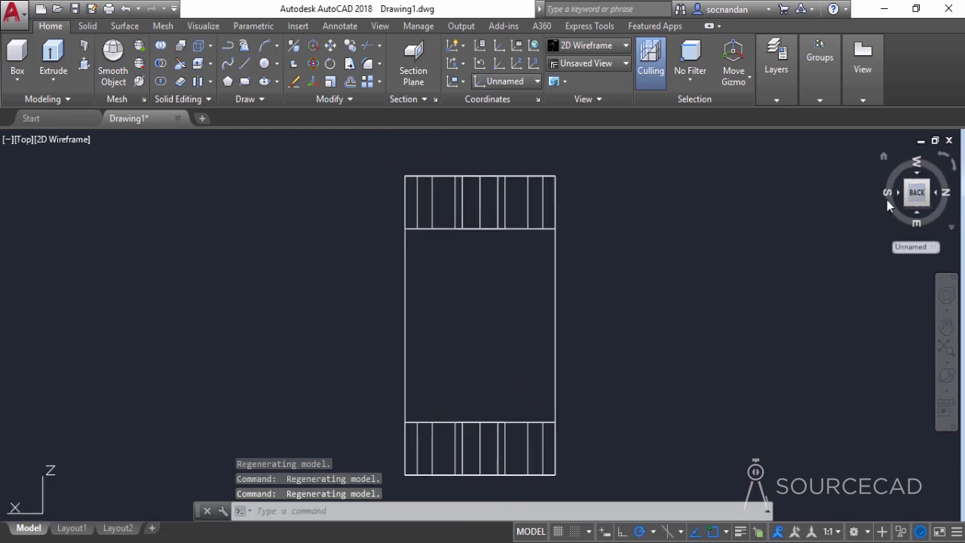
click(459, 83)
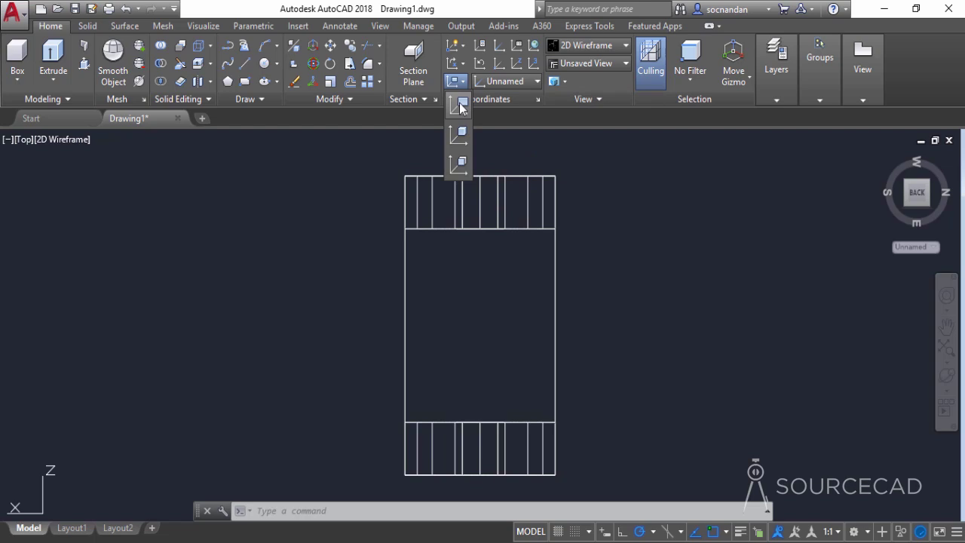
click(461, 105)
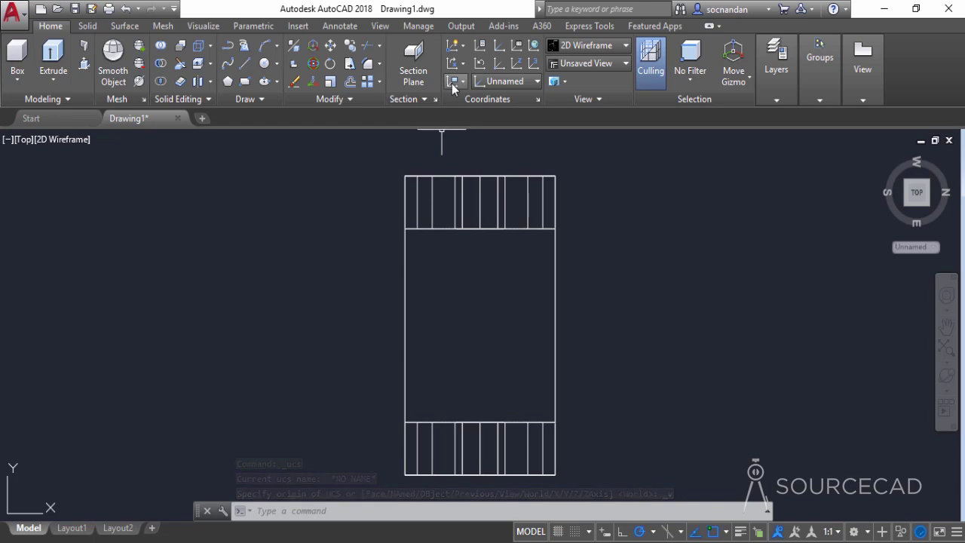
click(456, 81)
click(465, 104)
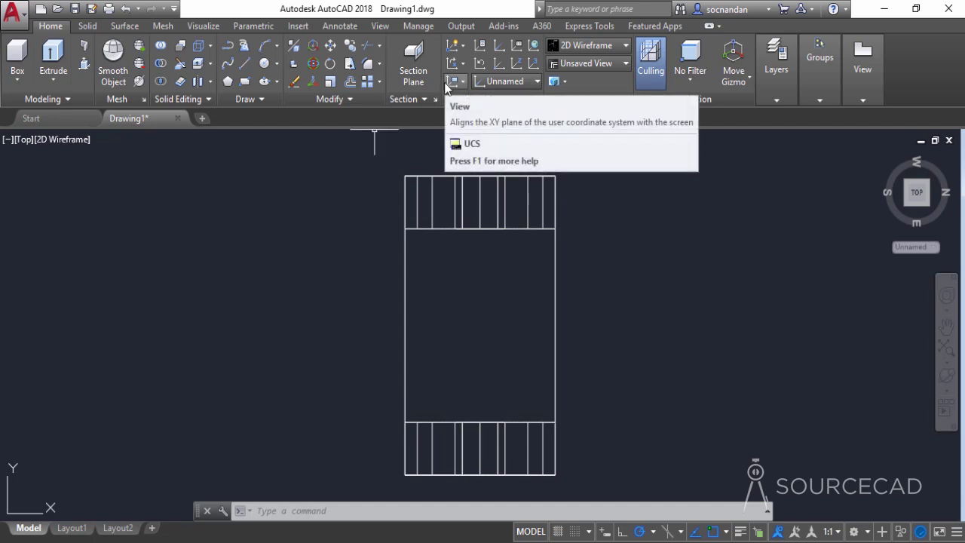
Draw a circle of radius 45 centred on the base, using the midpoints of its edges to locate the centre
click(264, 63)
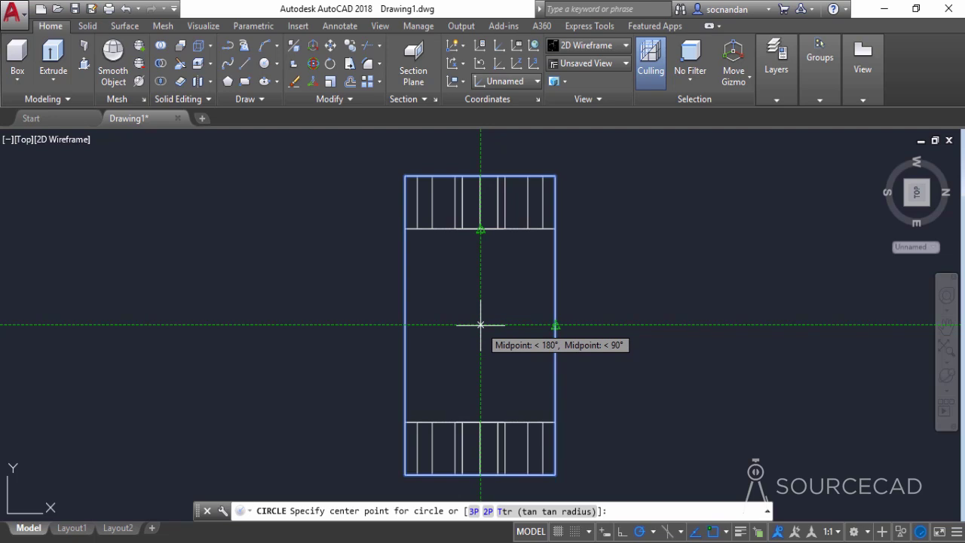
click(480, 325)
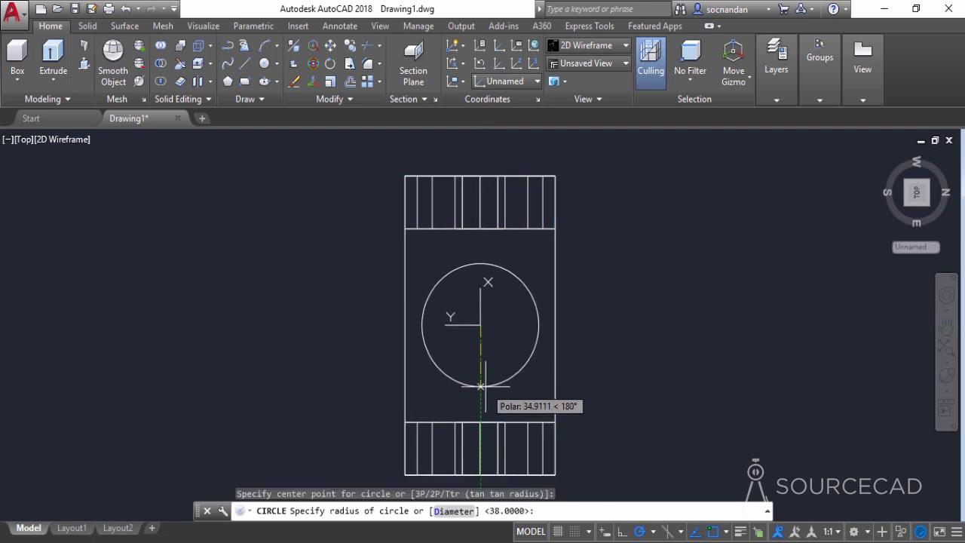
text(45)
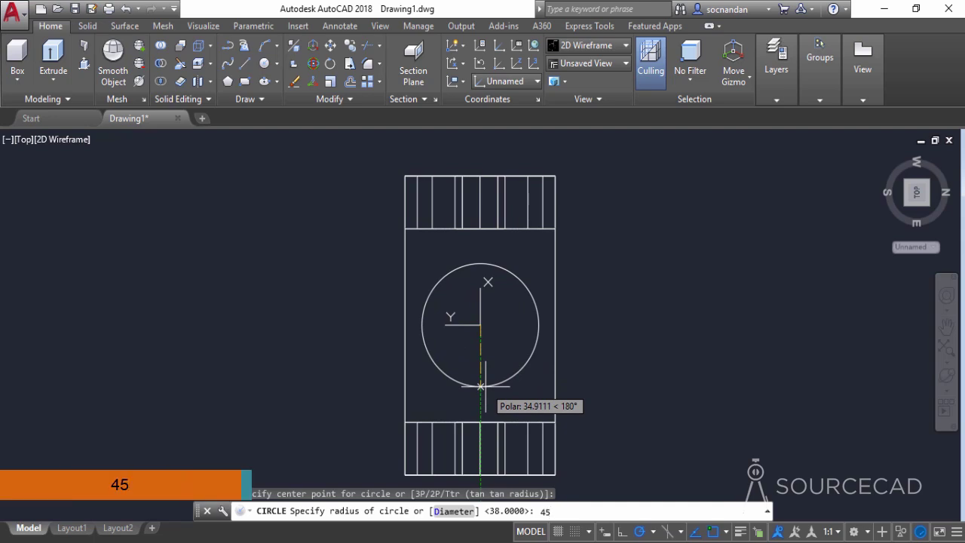
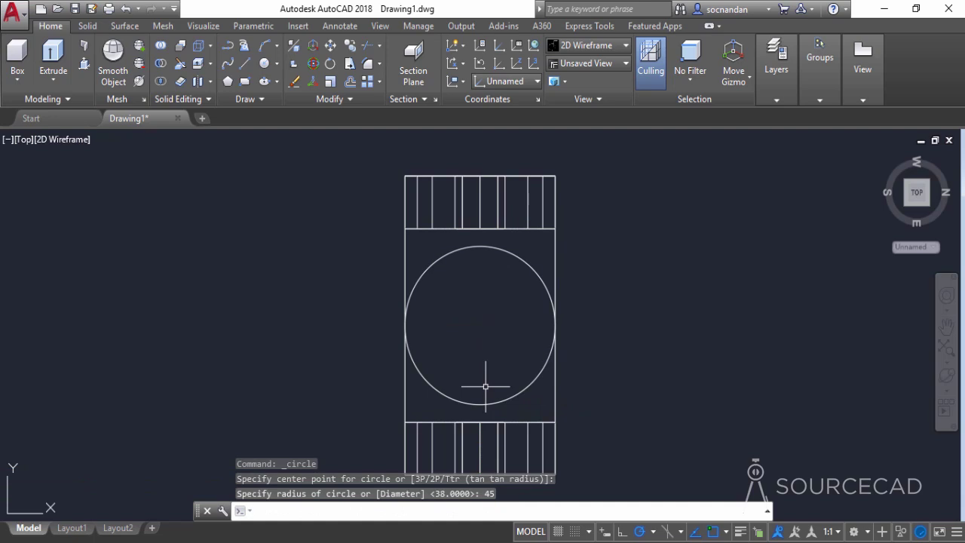
Draw a circle of radius 25 concentric with the large circle on the base
click(266, 64)
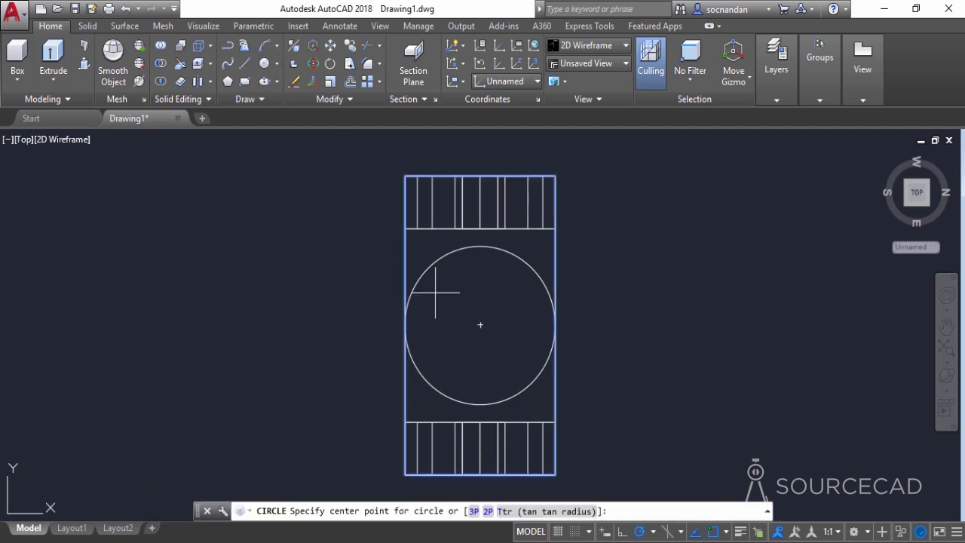
click(481, 325)
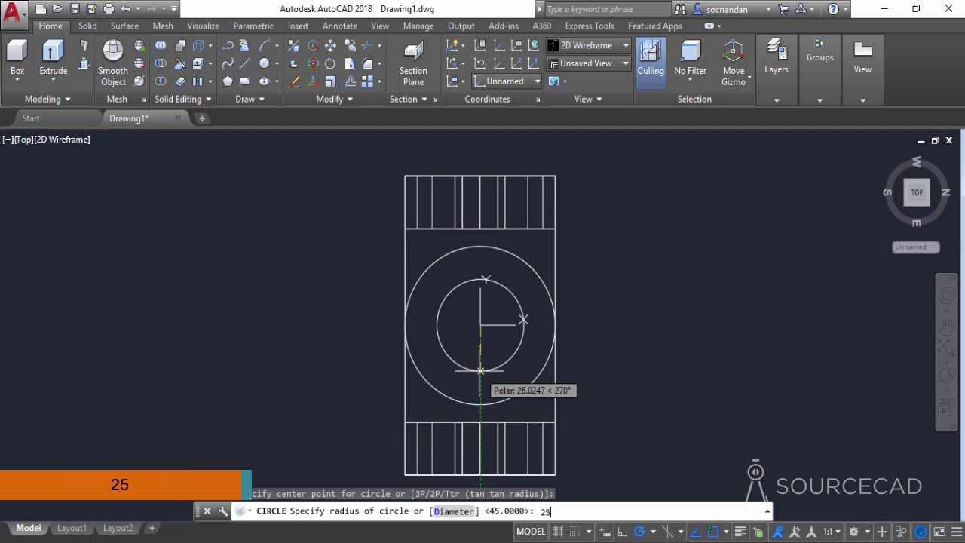
key(Return)
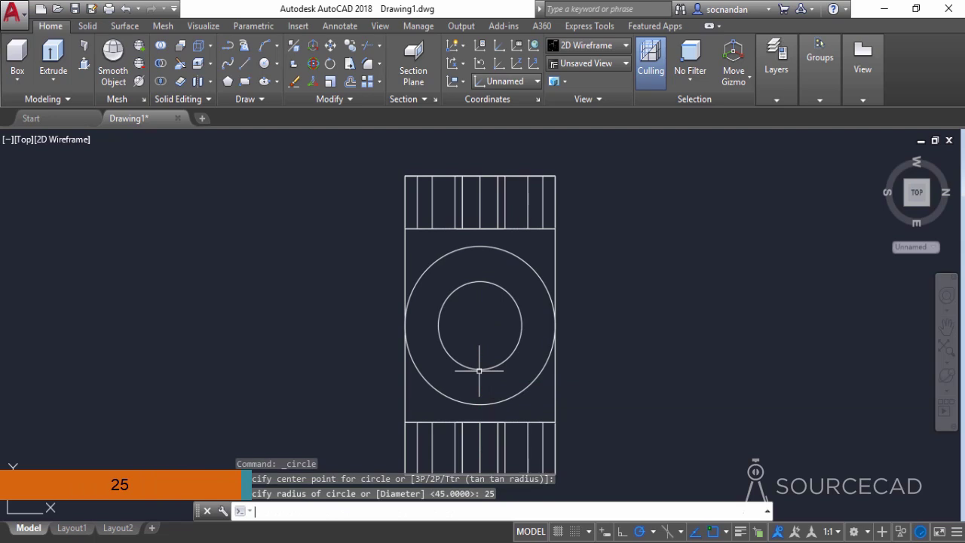
Draw a small rectangle inside the inner circle, starting its first corner at the circles' common centre
click(247, 85)
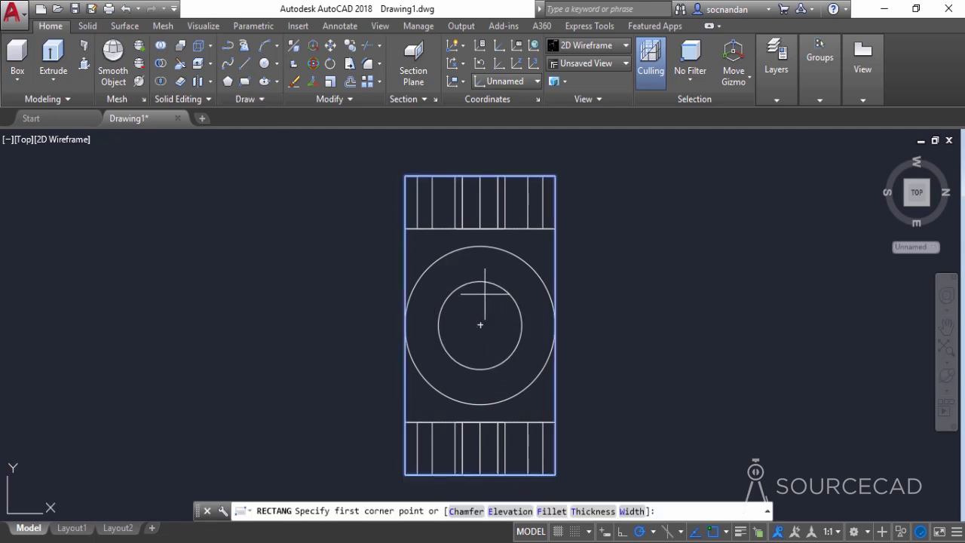
scroll(474, 287, up, 5)
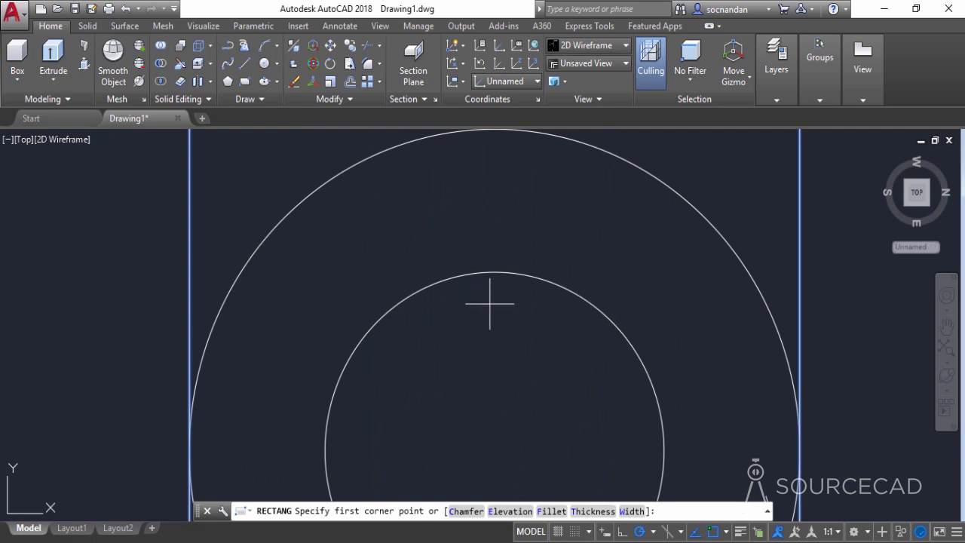
scroll(500, 298, down, 2)
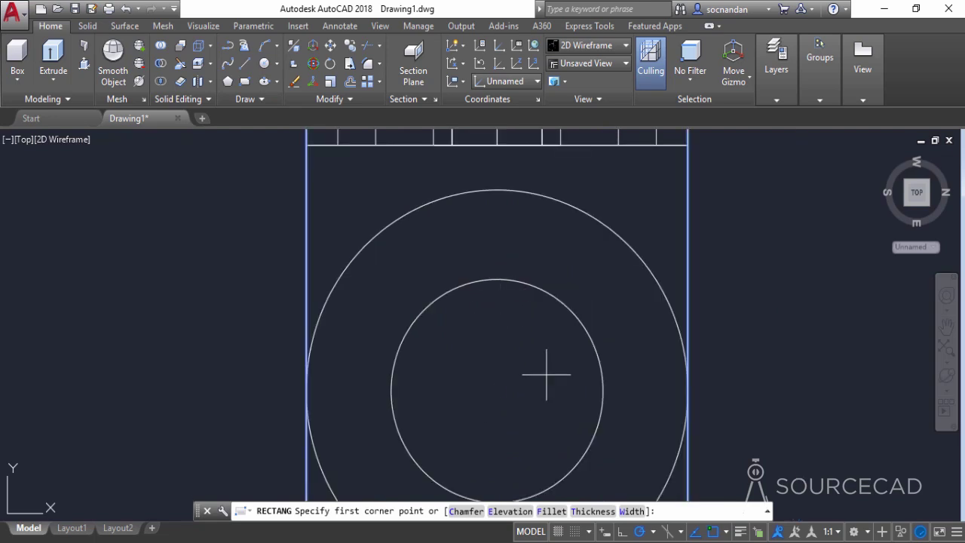
click(498, 390)
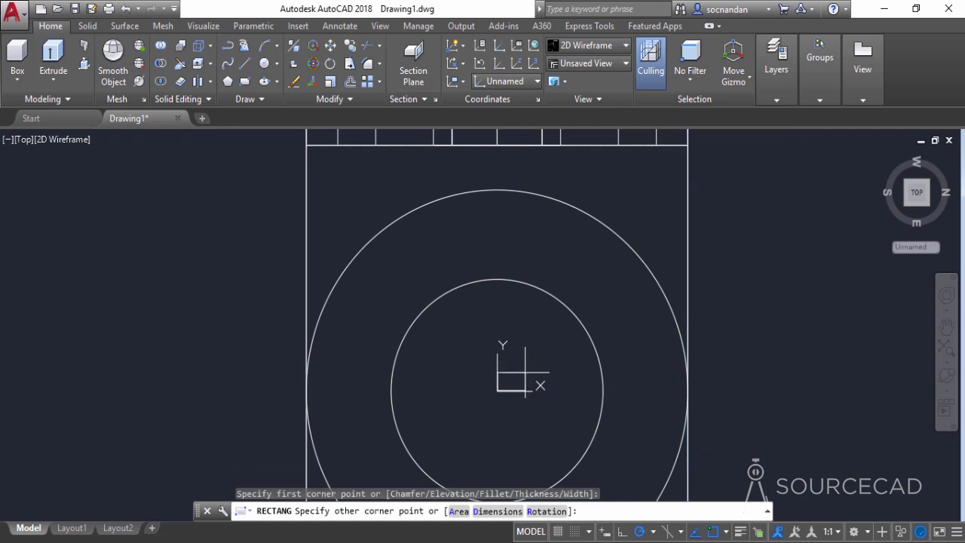
click(527, 367)
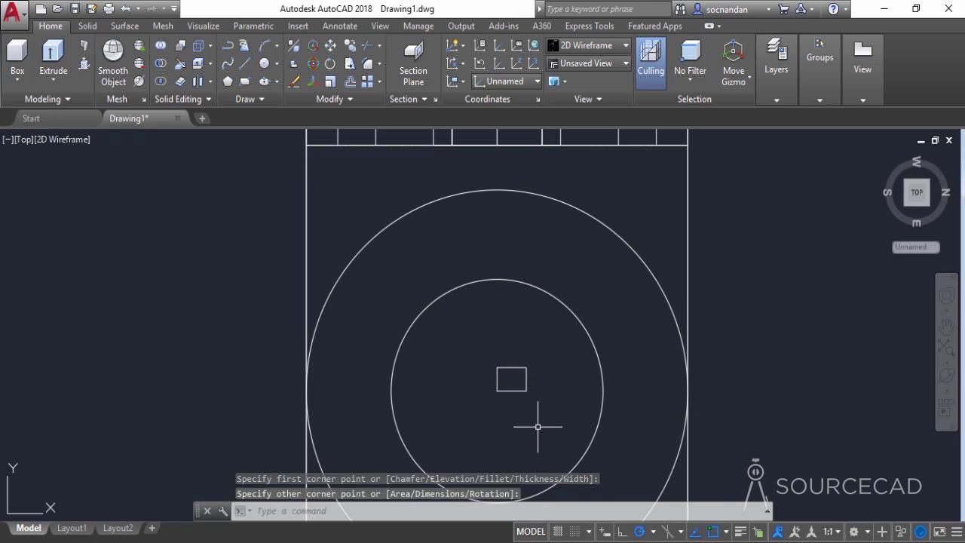
Mirror the small rectangle about its vertical edge through the circles' centre, keeping the original
click(514, 389)
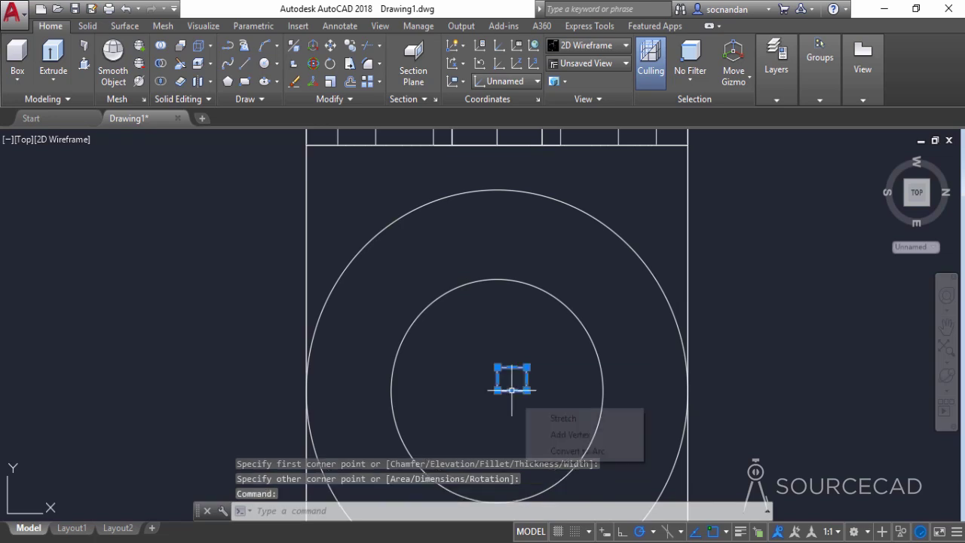
click(299, 99)
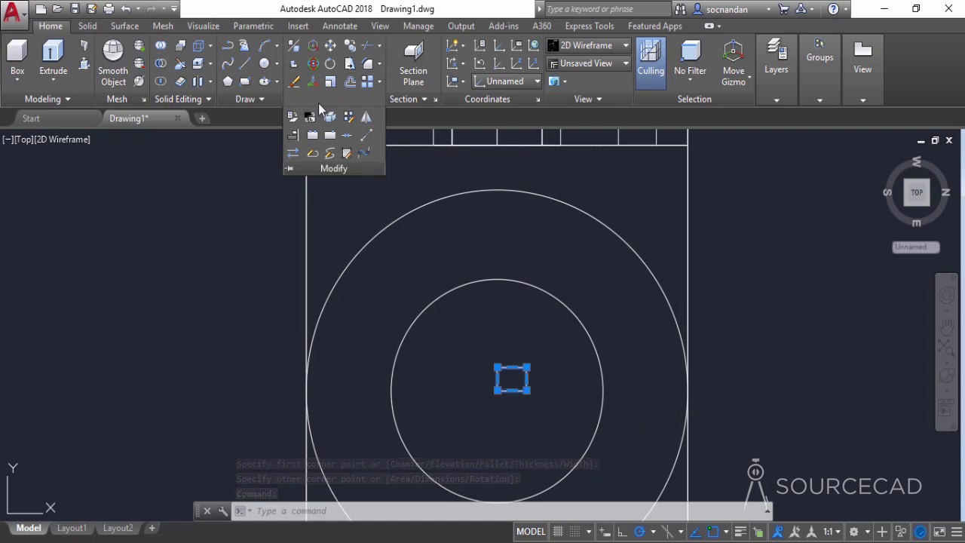
click(365, 119)
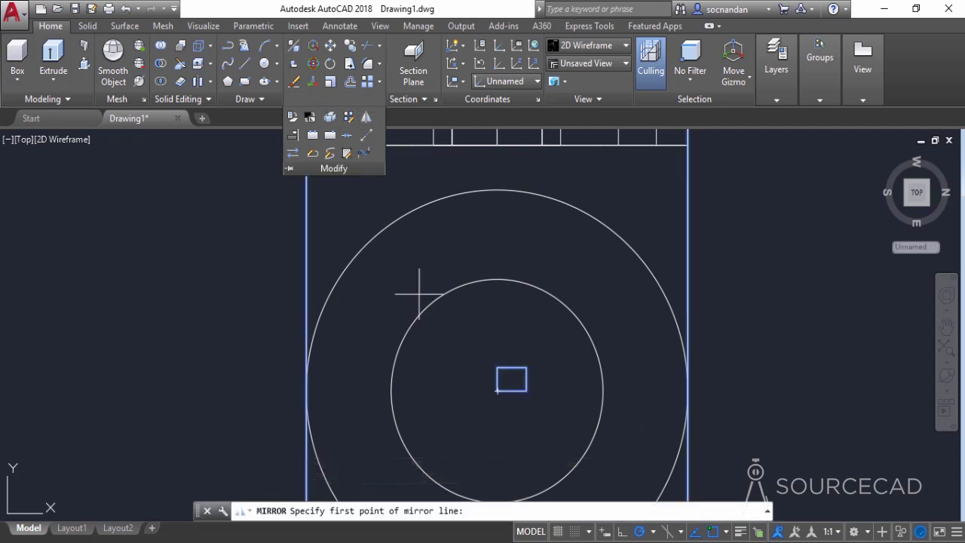
click(498, 392)
click(497, 368)
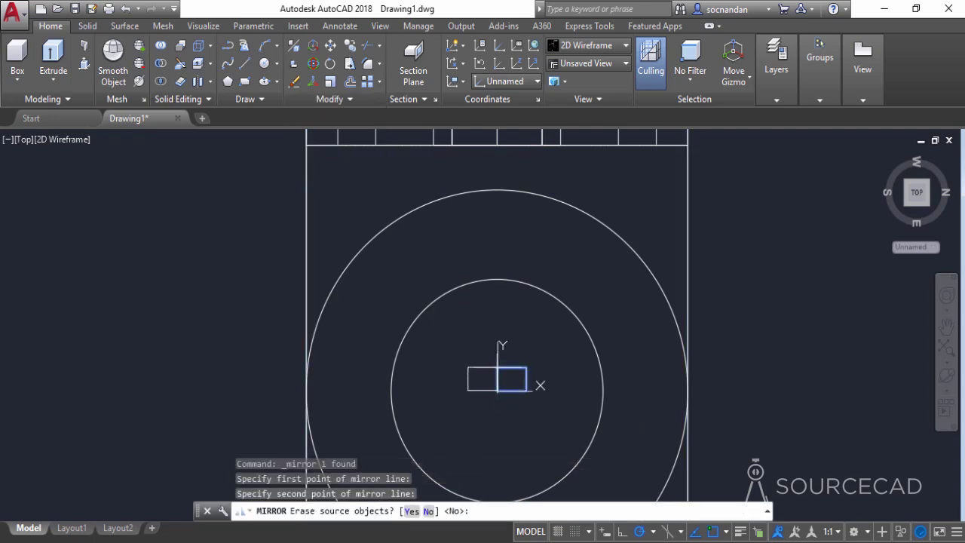
right_click(476, 336)
click(489, 343)
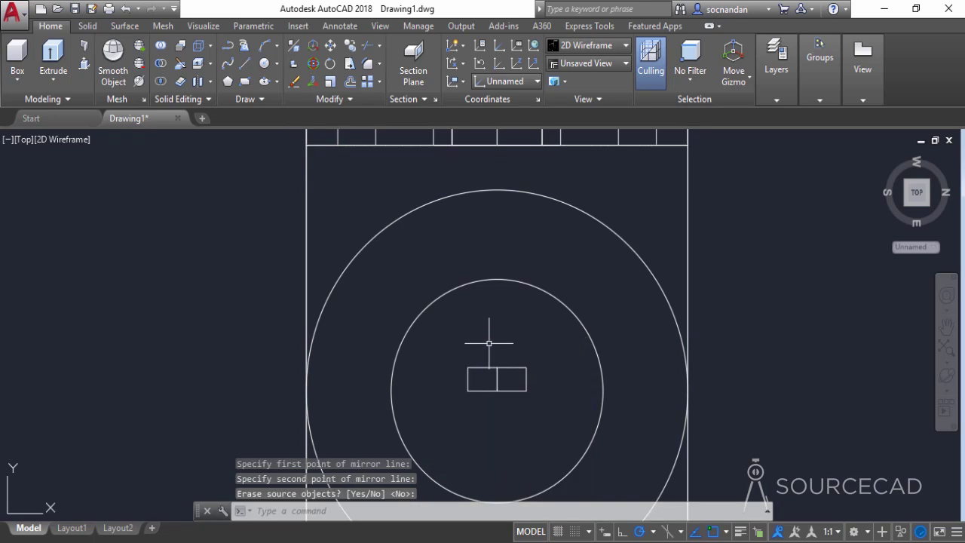
Trim away the dividing line shared by the two mirrored rectangles
click(369, 45)
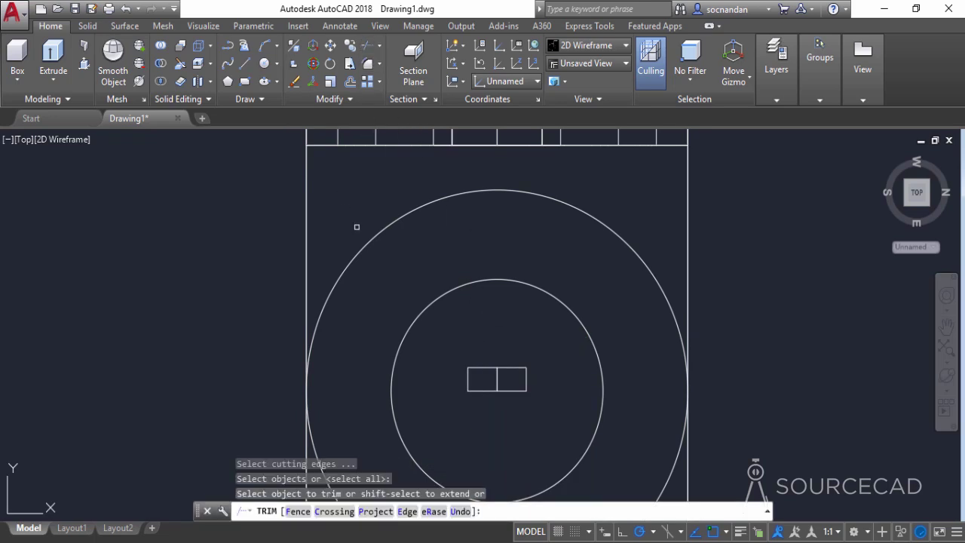
click(504, 379)
click(487, 380)
click(497, 382)
right_click(498, 337)
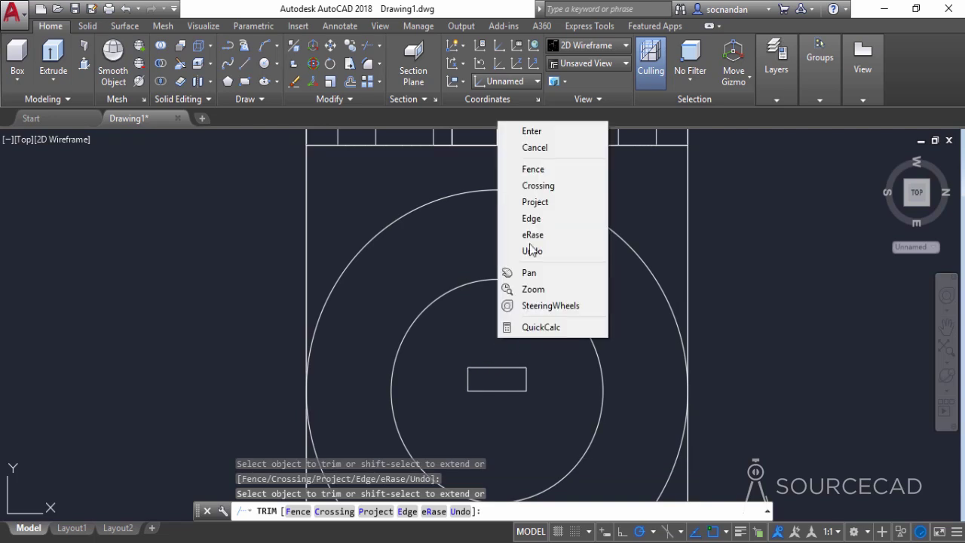
click(532, 148)
Join the remaining segments of the two rectangles into a single closed polyline
click(542, 412)
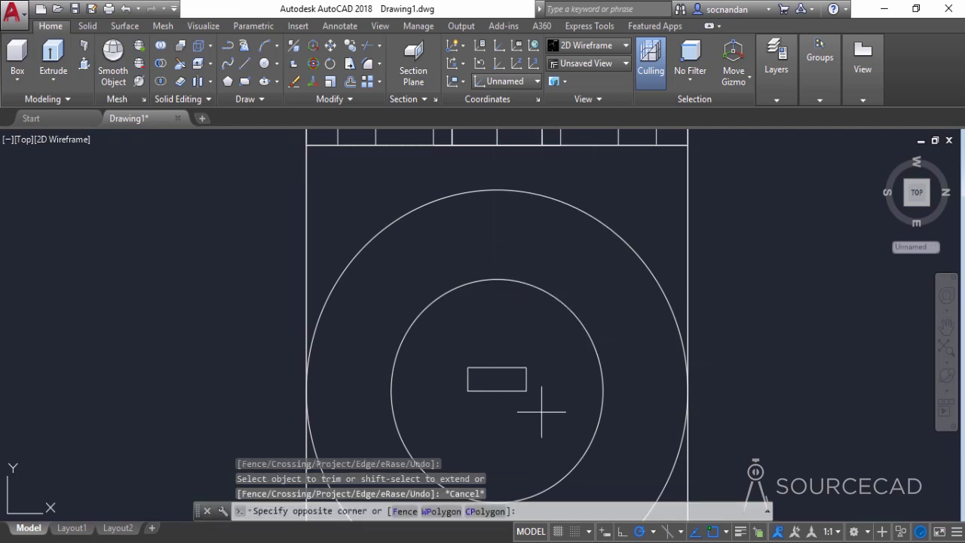
click(453, 355)
text(J)
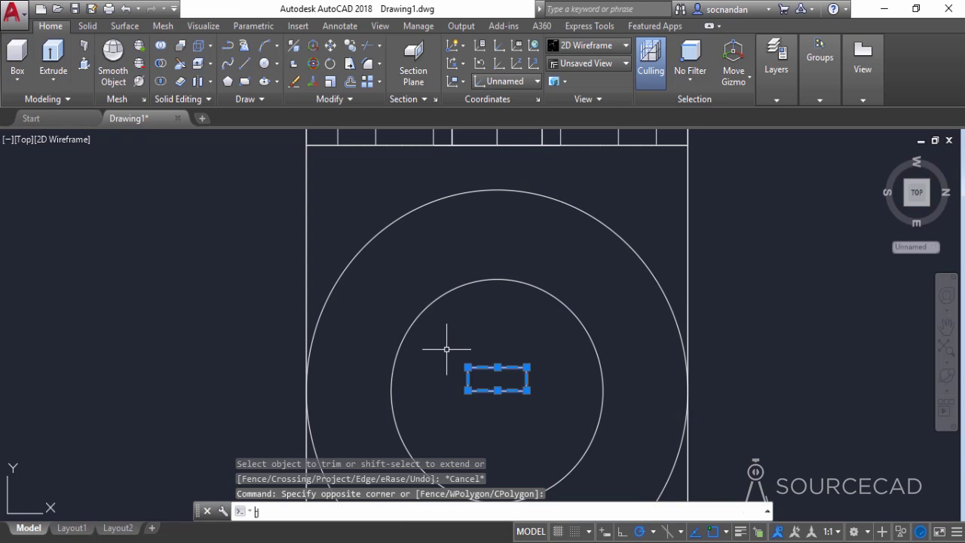
key(Return)
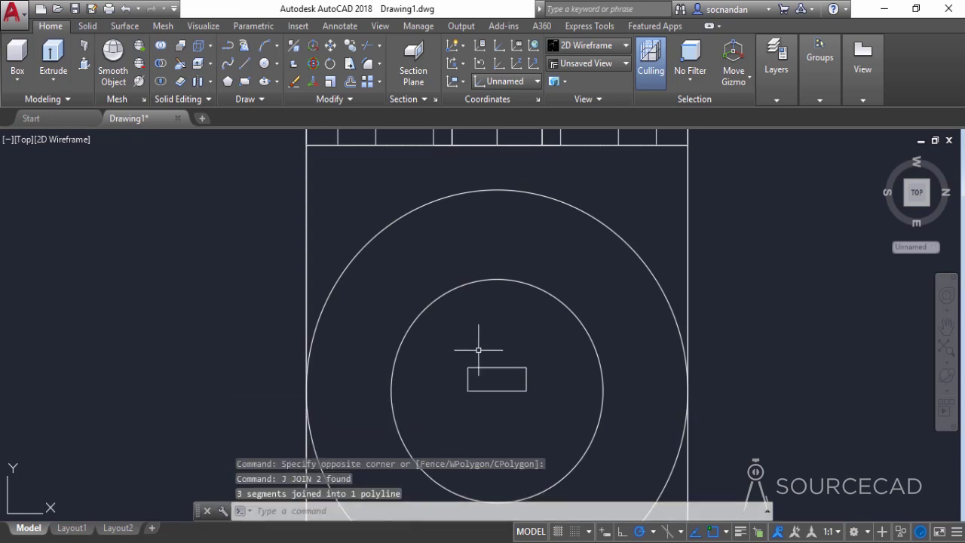
Move the joined rectangle straight up in plan so it straddles the uppermost arc of the inner circle
click(491, 367)
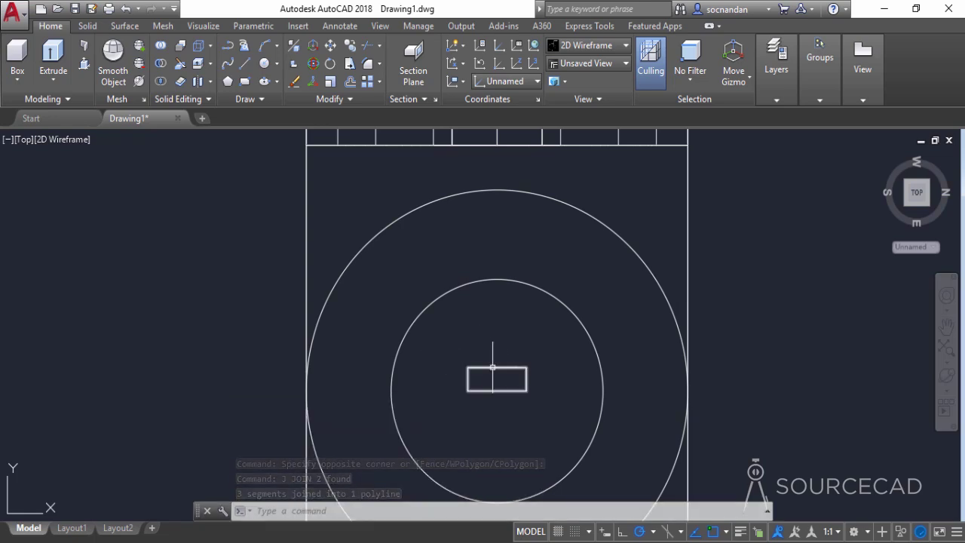
click(331, 45)
click(512, 442)
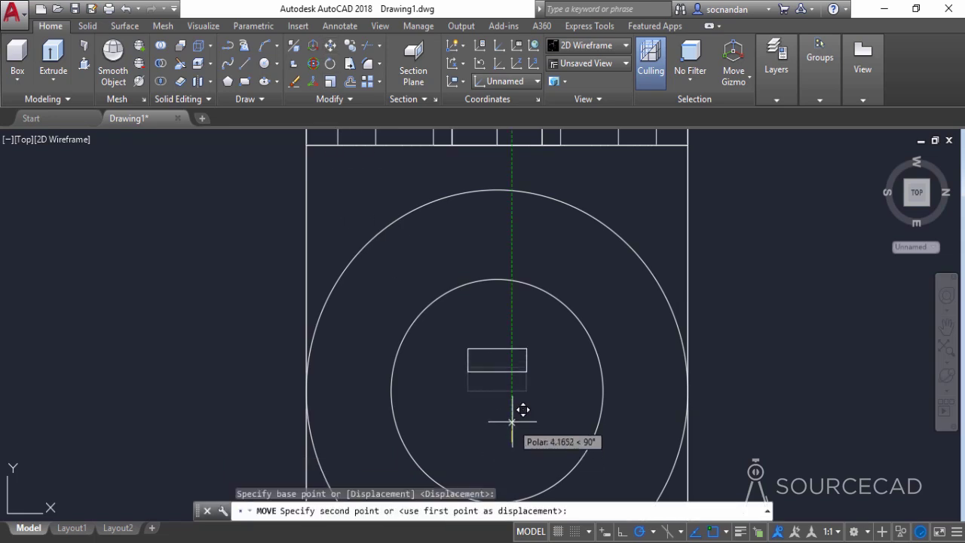
click(512, 339)
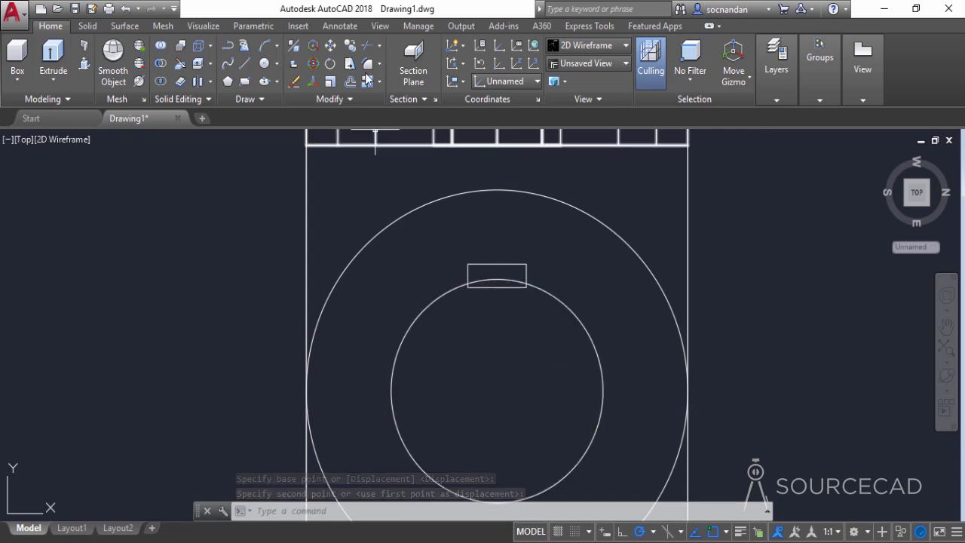
Trim the overlapping arc and the rectangle's parts inside the inner circle, leaving a keyway notch on the circle
click(368, 45)
key(Return)
drag(511, 304, 467, 251)
drag(483, 288, 481, 291)
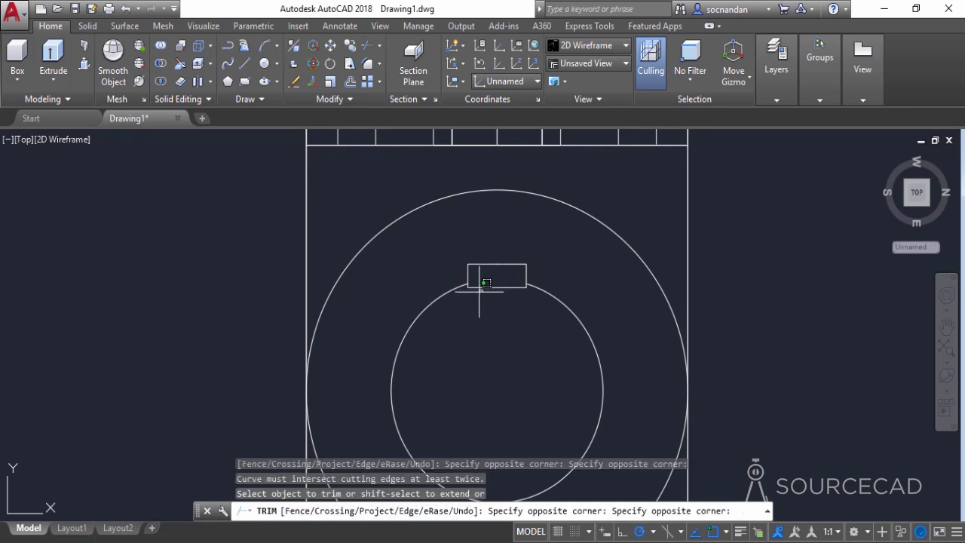
click(475, 286)
scroll(470, 287, up, 4)
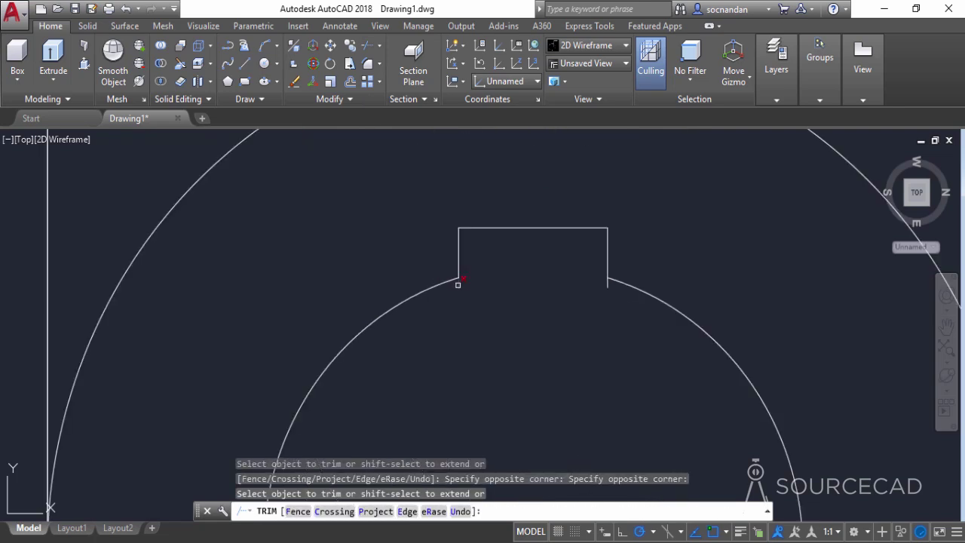
click(458, 284)
right_click(521, 297)
click(545, 305)
scroll(543, 322, down, 5)
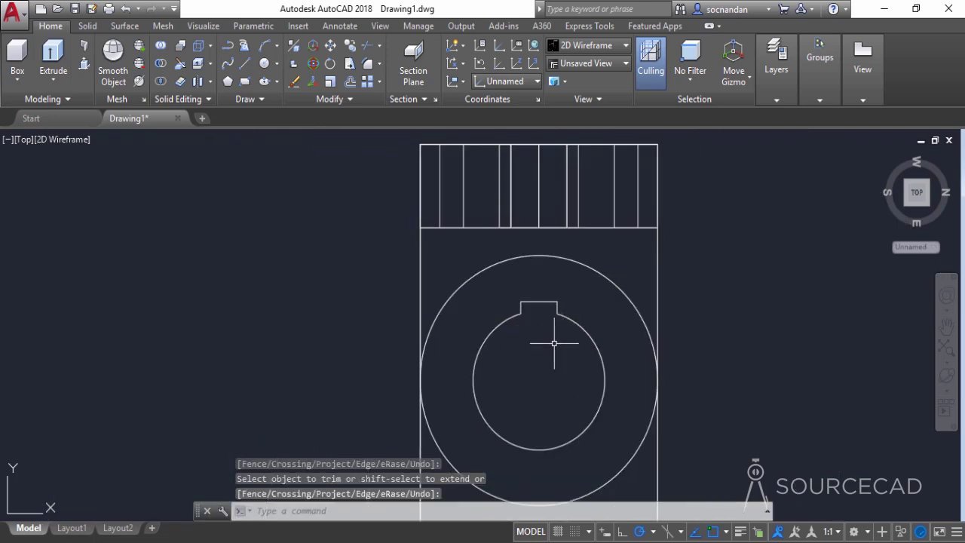
scroll(557, 359, down, 2)
middle_drag(562, 373, 464, 327)
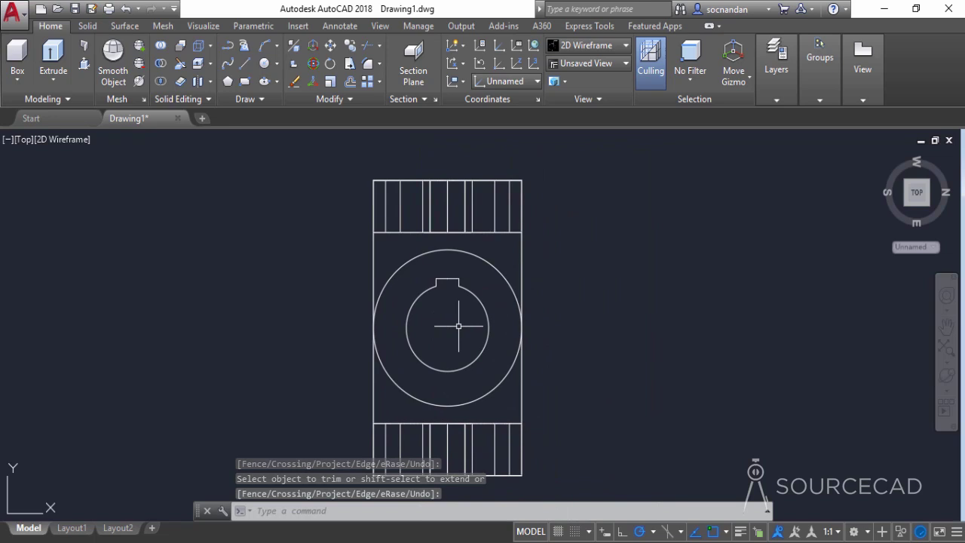
Move the outer circle, keyed inner circle and keyway outline 30 units straight down to the underside of the base
click(885, 156)
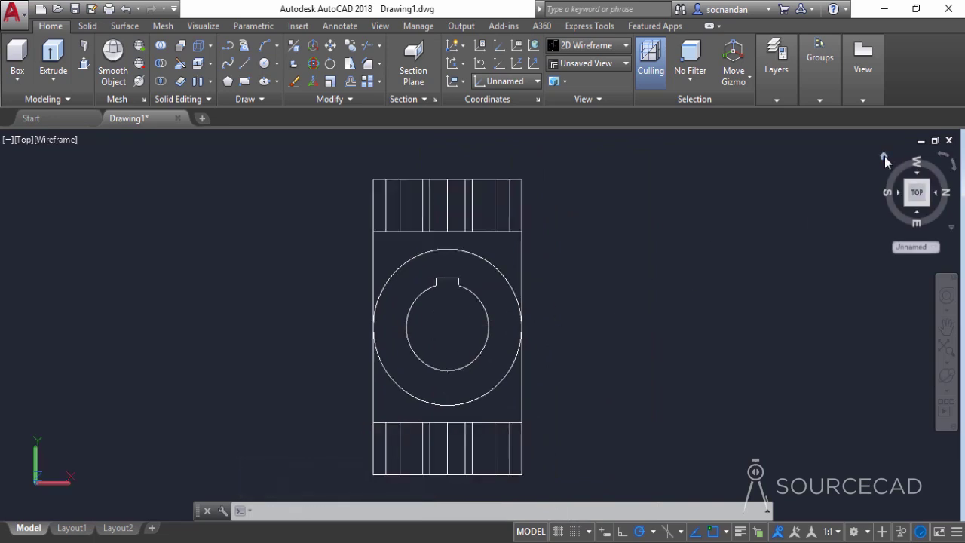
click(947, 374)
drag(497, 405, 414, 398)
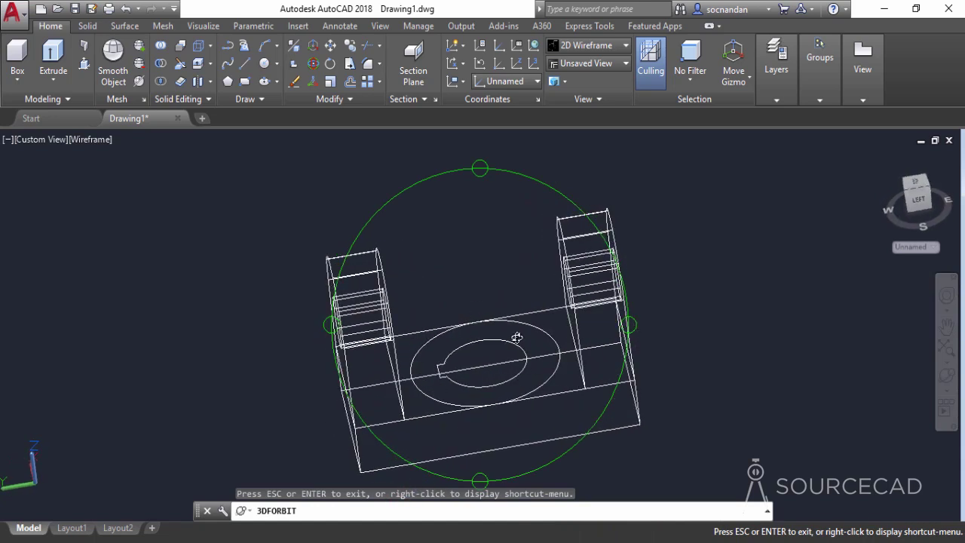
drag(493, 385, 523, 405)
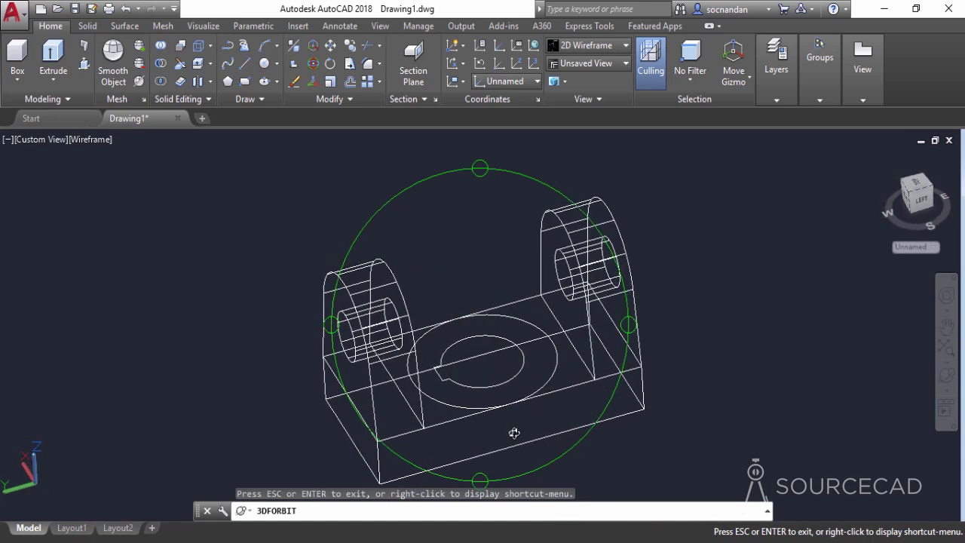
right_click(518, 220)
click(537, 231)
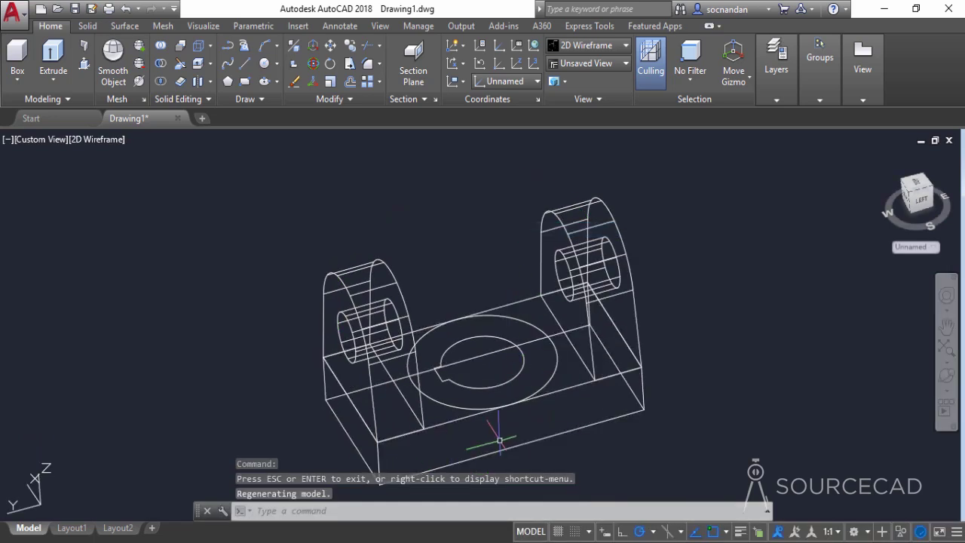
middle_drag(506, 430, 485, 388)
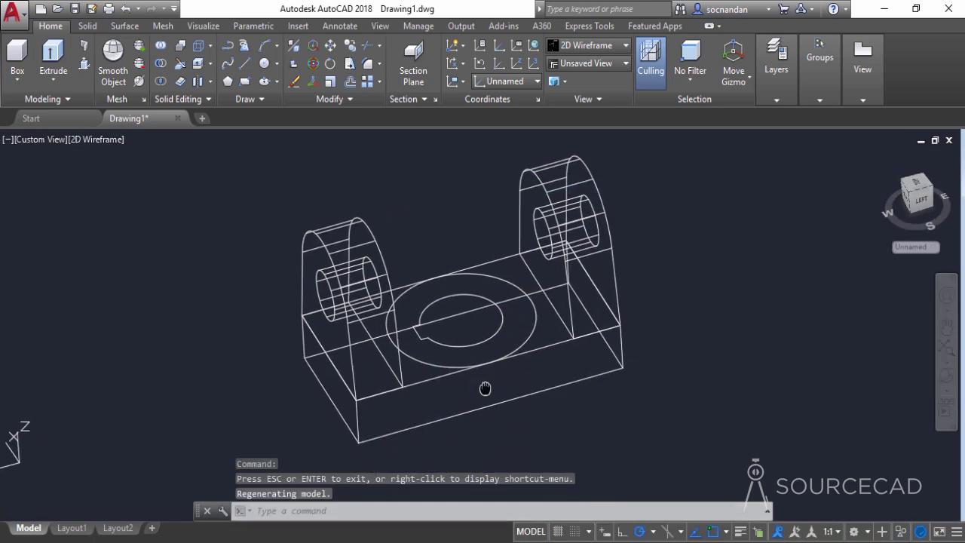
click(494, 335)
scroll(405, 316, up, 4)
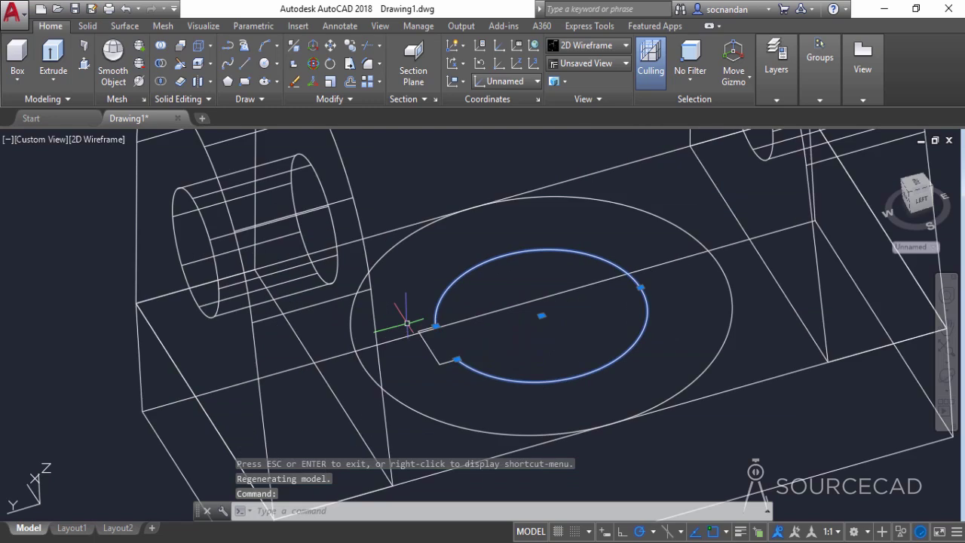
click(405, 312)
click(507, 407)
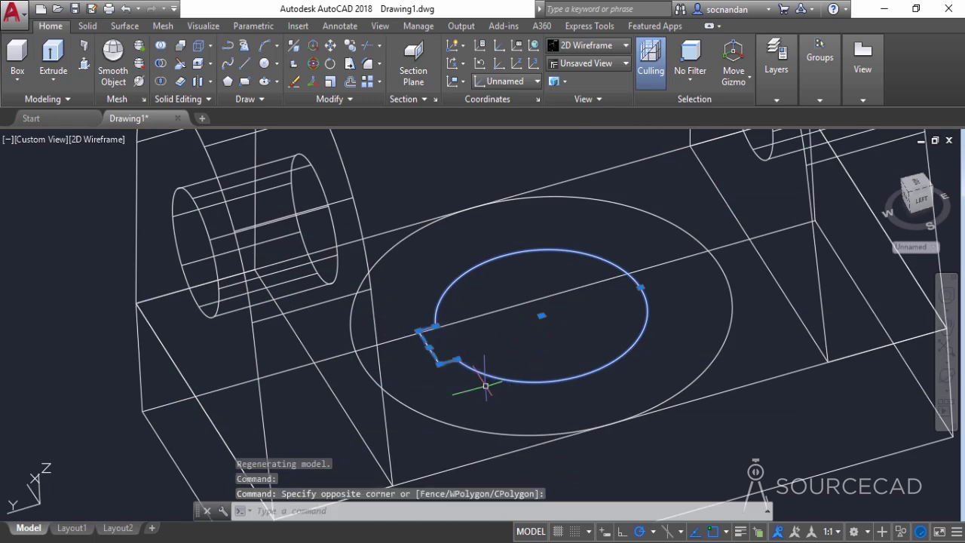
click(473, 427)
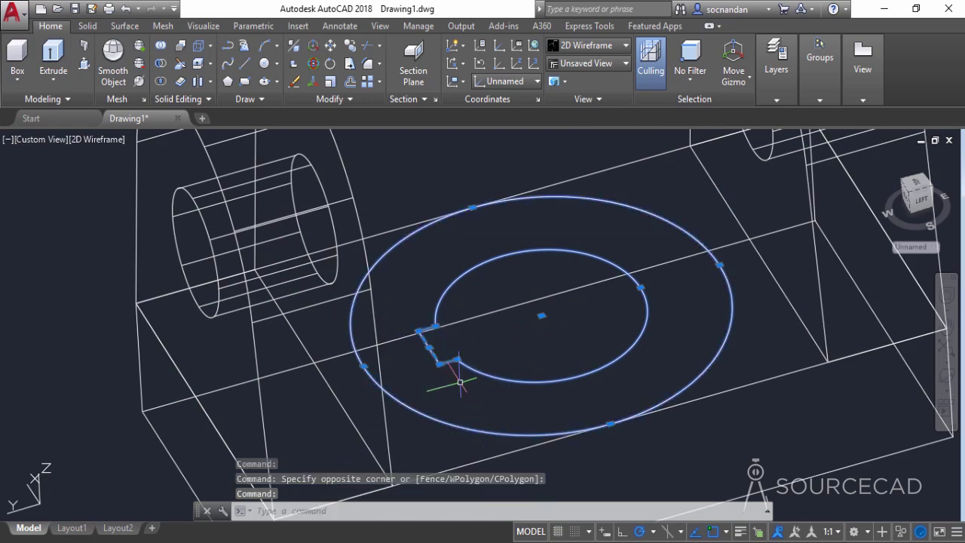
click(330, 45)
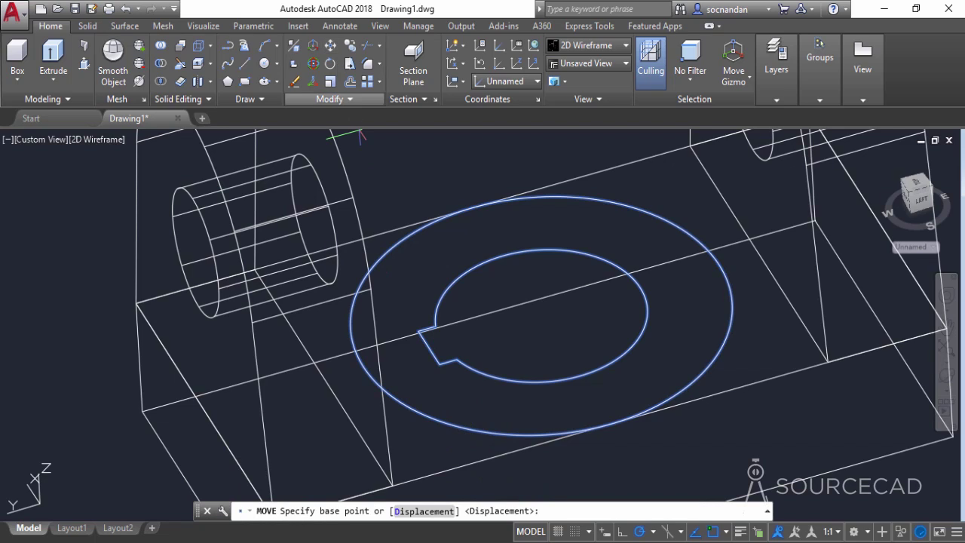
click(542, 315)
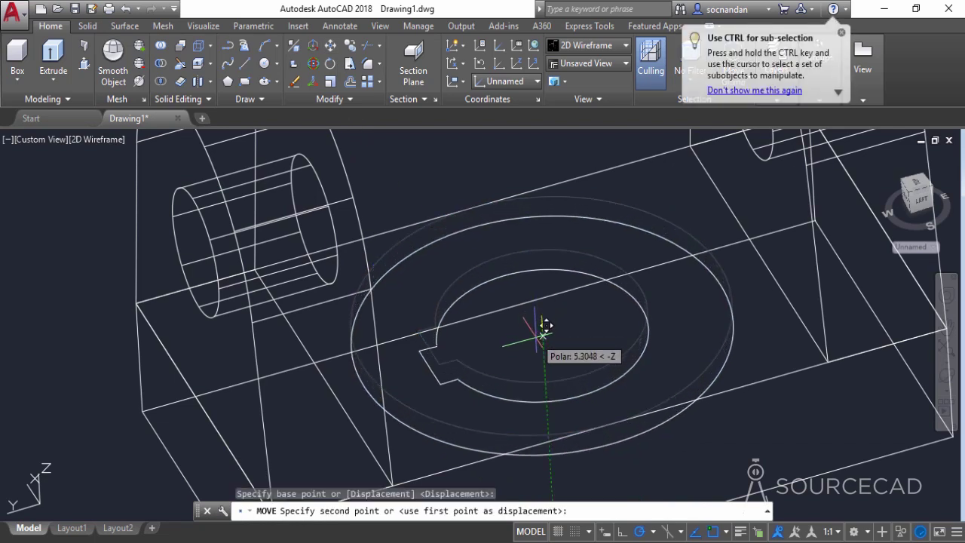
middle_drag(552, 399, 503, 262)
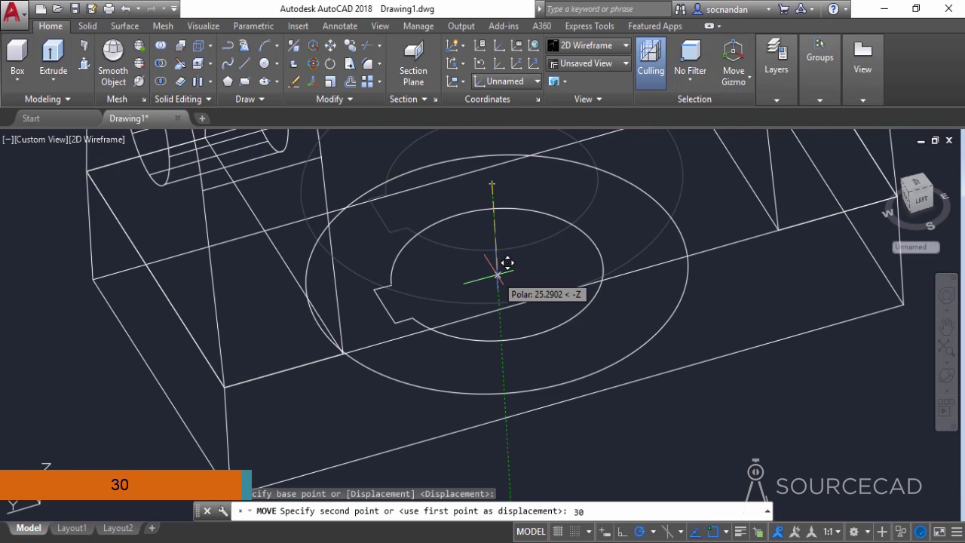
key(Return)
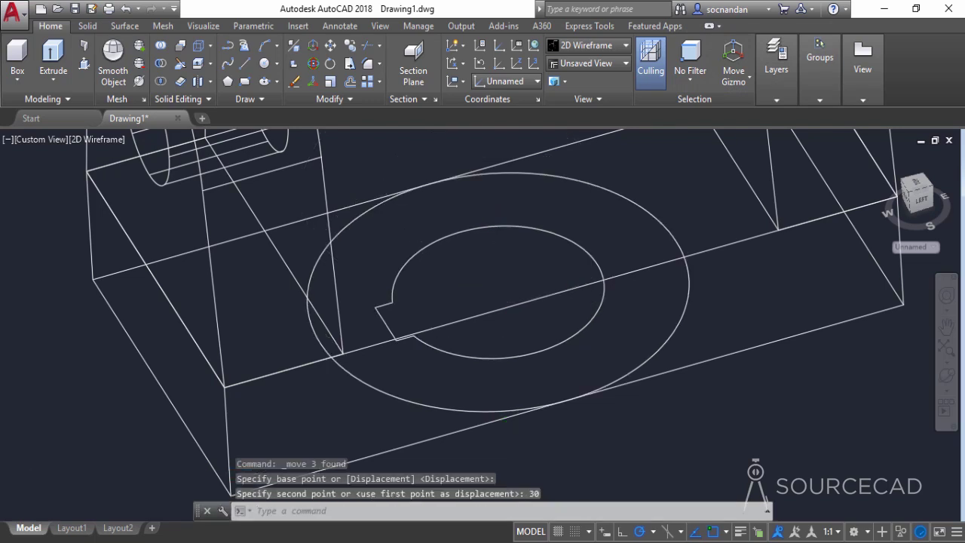
Presspull the area between the outer circle and the keyed inner profile 56 units outward from the base's underside
scroll(562, 317, down, 3)
click(946, 375)
drag(514, 360, 534, 198)
drag(459, 293, 537, 172)
right_click(626, 181)
click(642, 192)
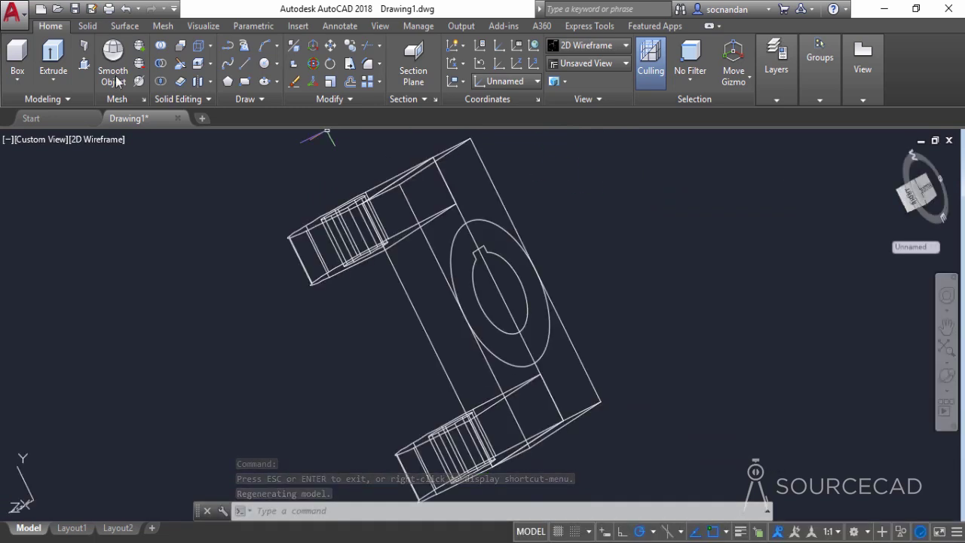
click(84, 65)
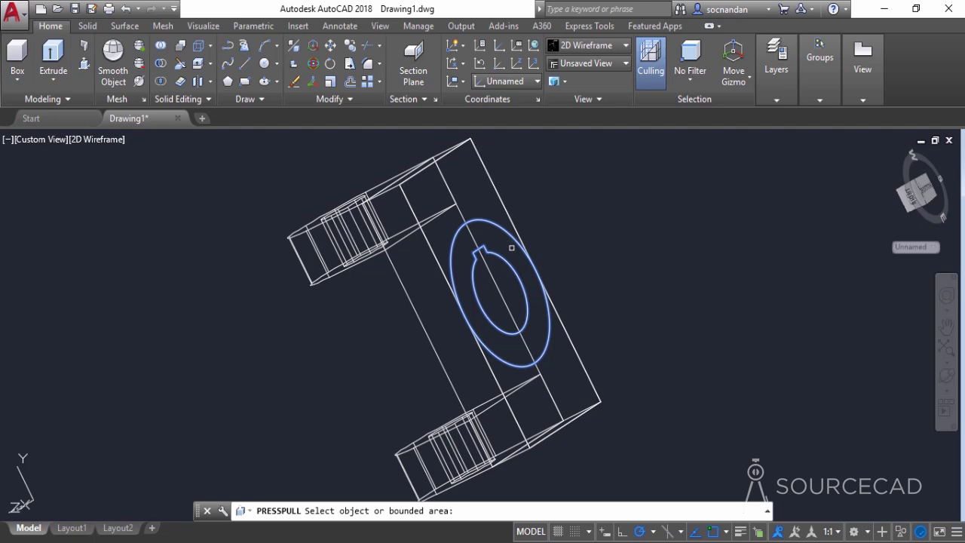
click(520, 233)
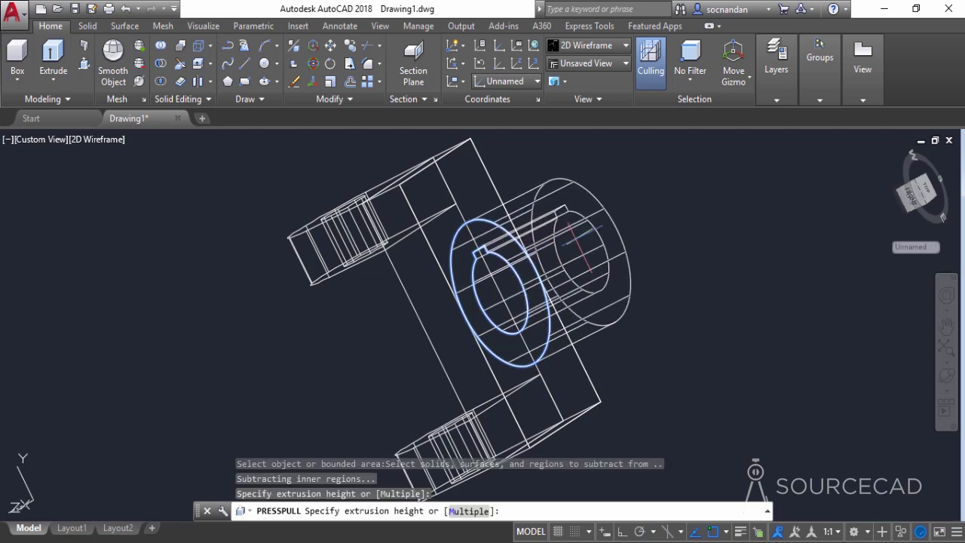
key(Return)
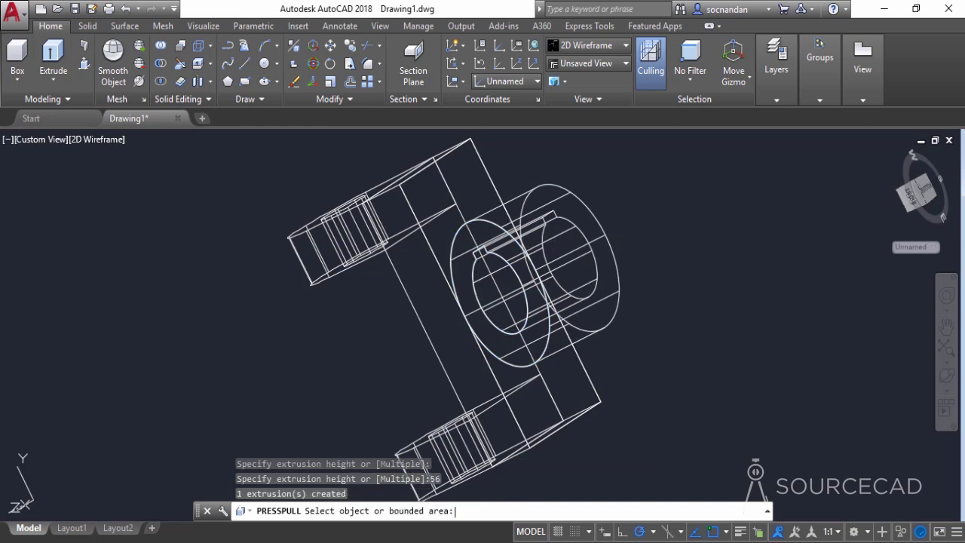
key(Escape)
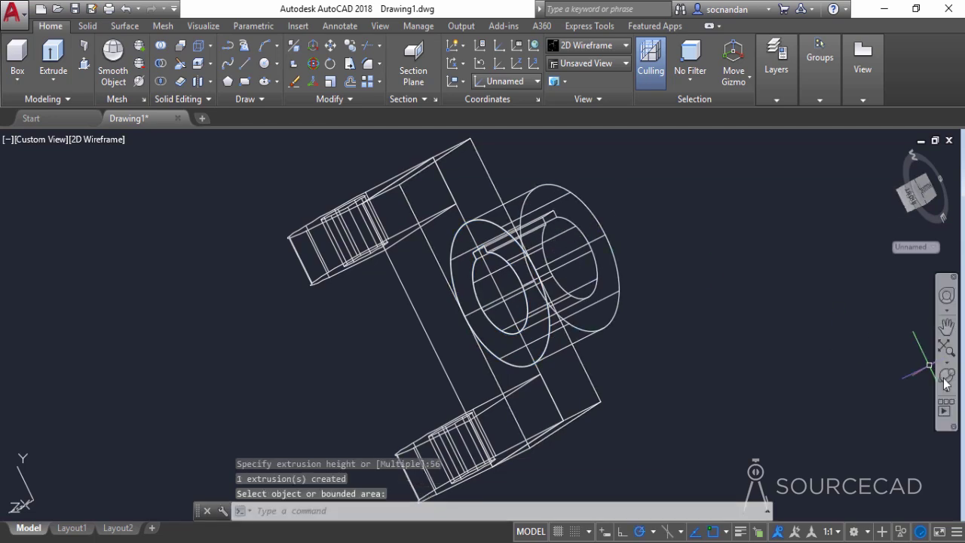
Show the bracket from an angled view above in the Shades of Gray visual style
click(948, 377)
drag(570, 280, 488, 268)
right_click(507, 222)
click(541, 233)
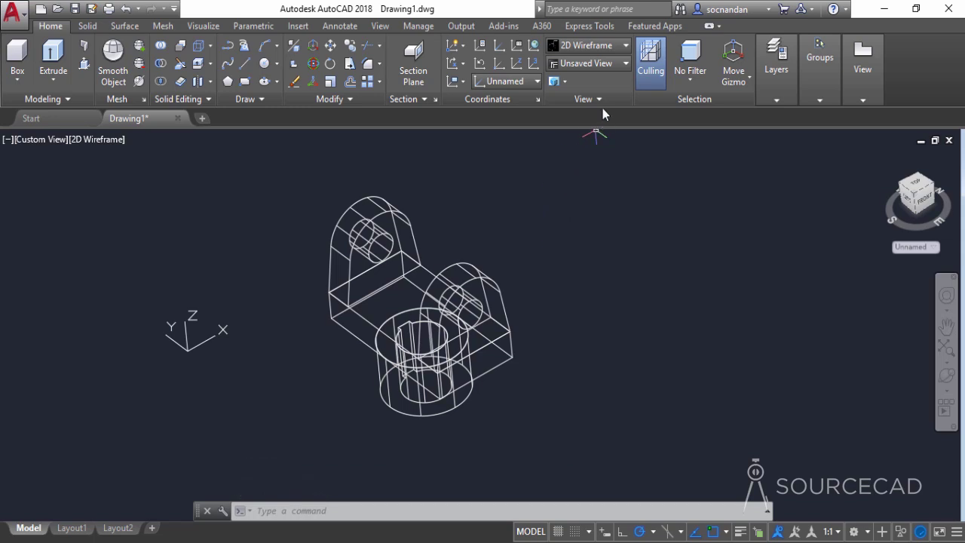
click(613, 47)
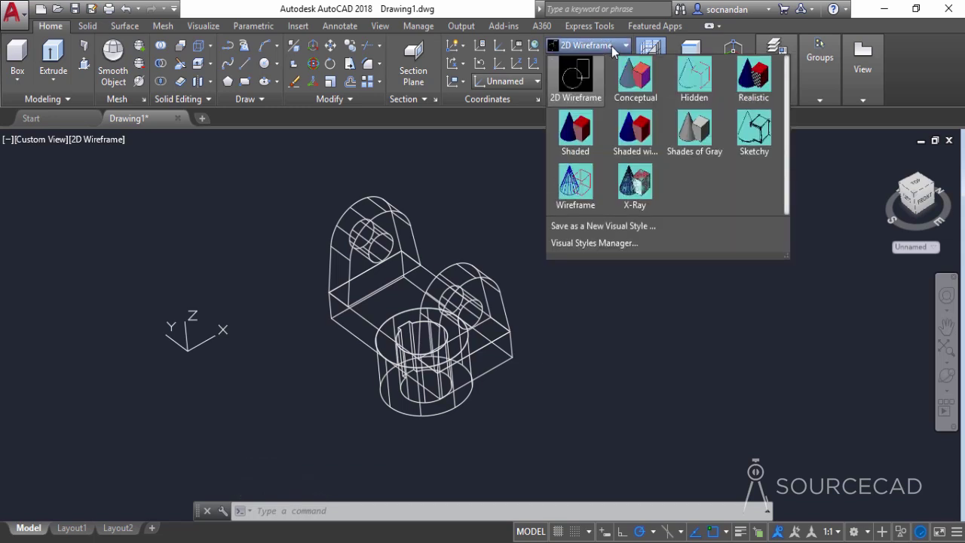
click(693, 135)
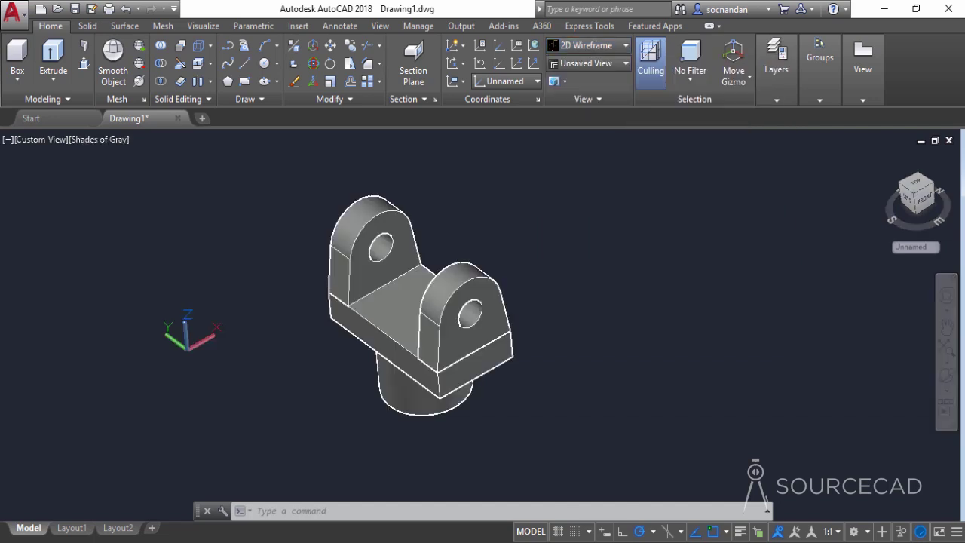
middle_drag(585, 296, 524, 297)
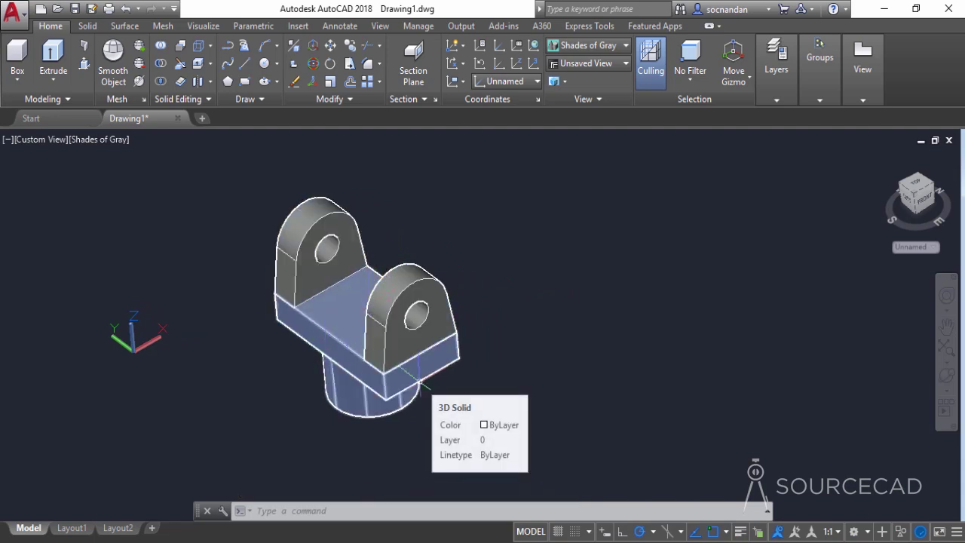
Switch to the orthographic view facing the uprights' holes and align the UCS with that view
click(925, 204)
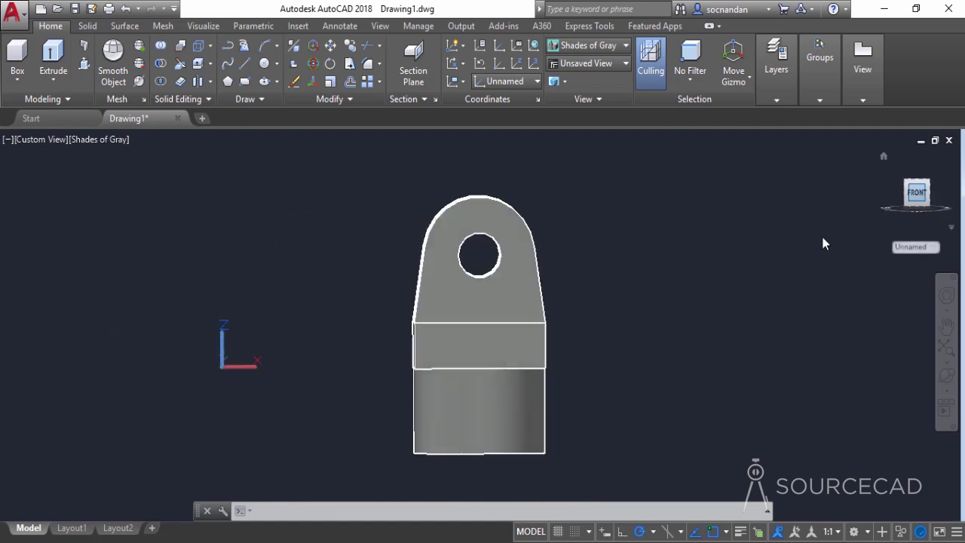
scroll(737, 261, down, 2)
middle_drag(740, 287, 467, 319)
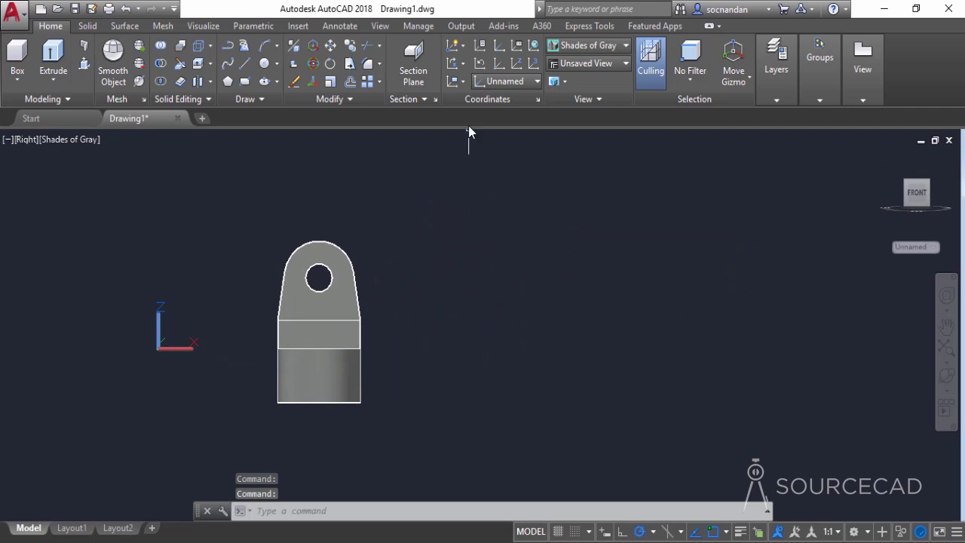
click(461, 83)
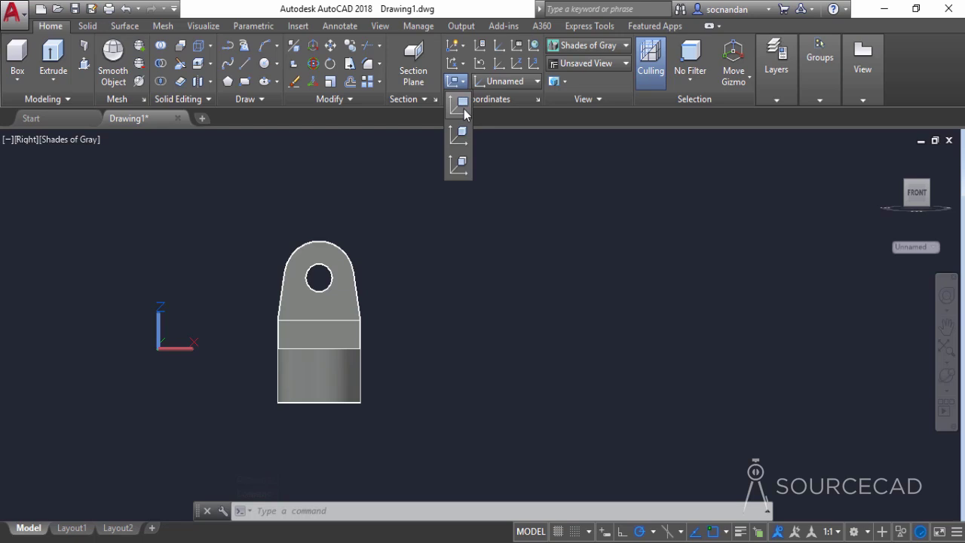
click(464, 110)
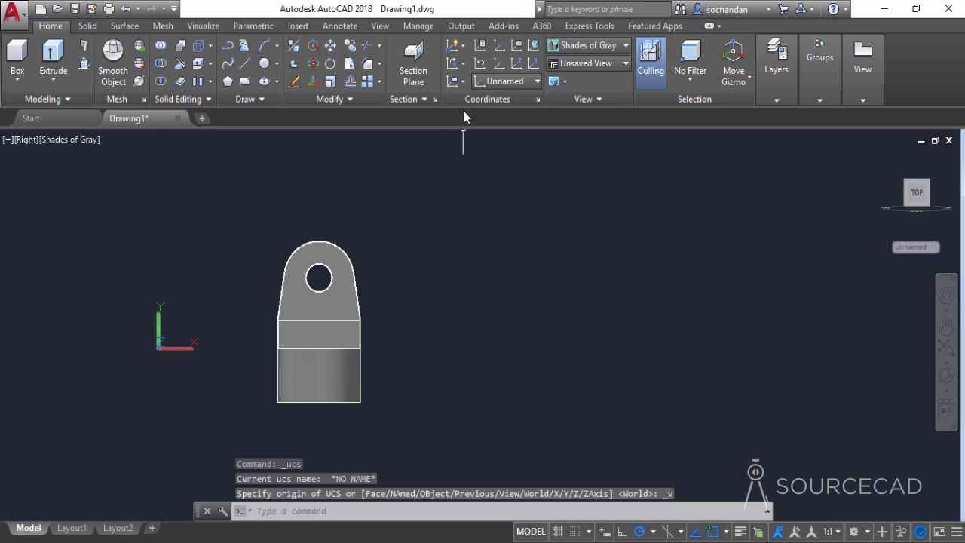
Draw two concentric circles with radii 15 and 27.5 in the empty space beside the bracket
click(264, 66)
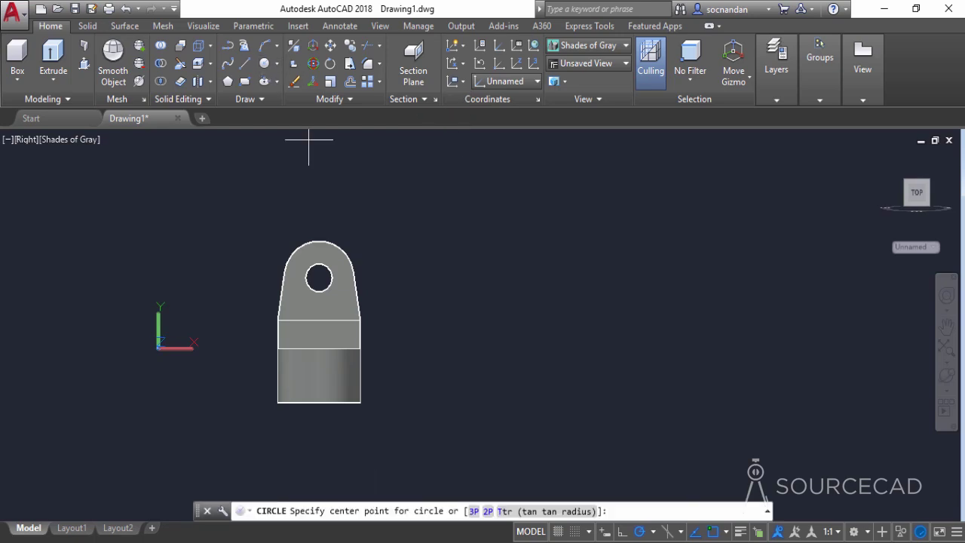
click(516, 262)
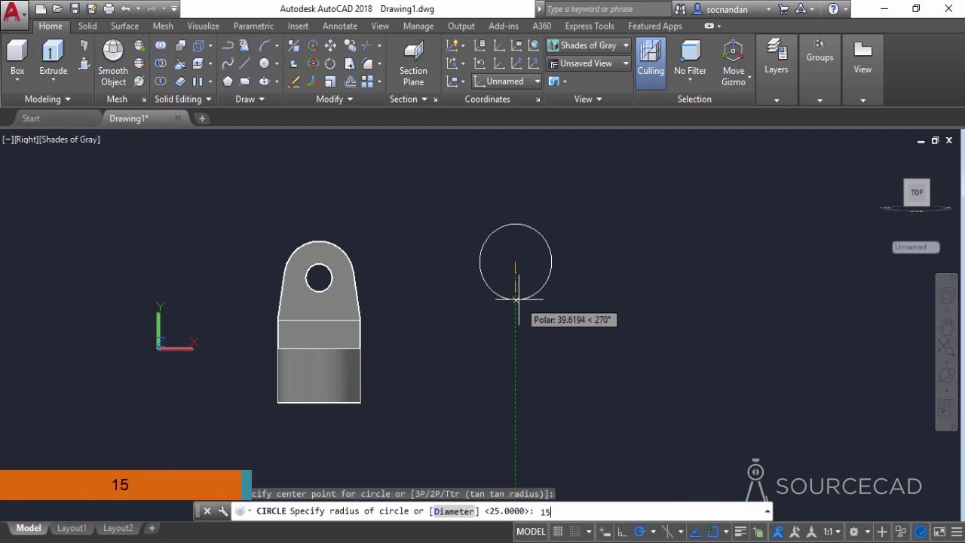
key(Return)
key(Return)
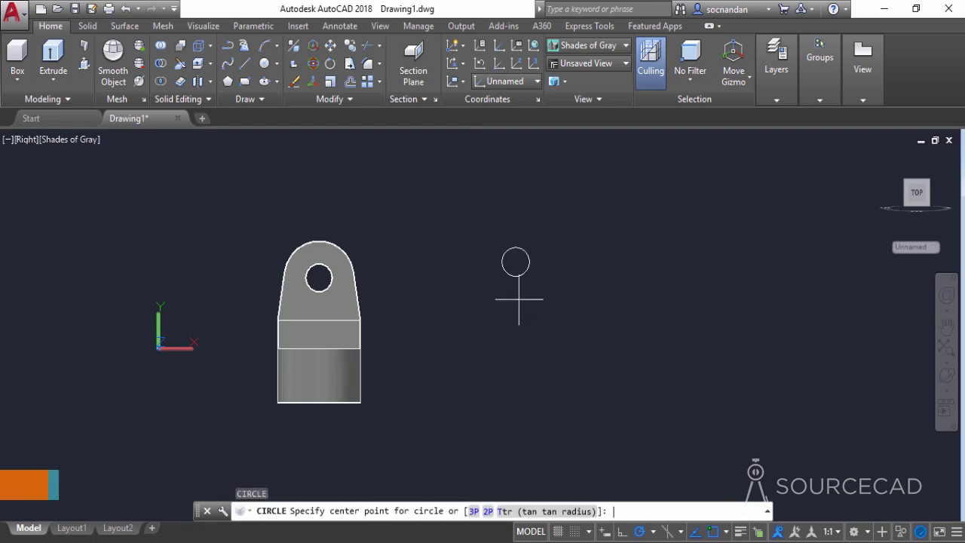
click(516, 261)
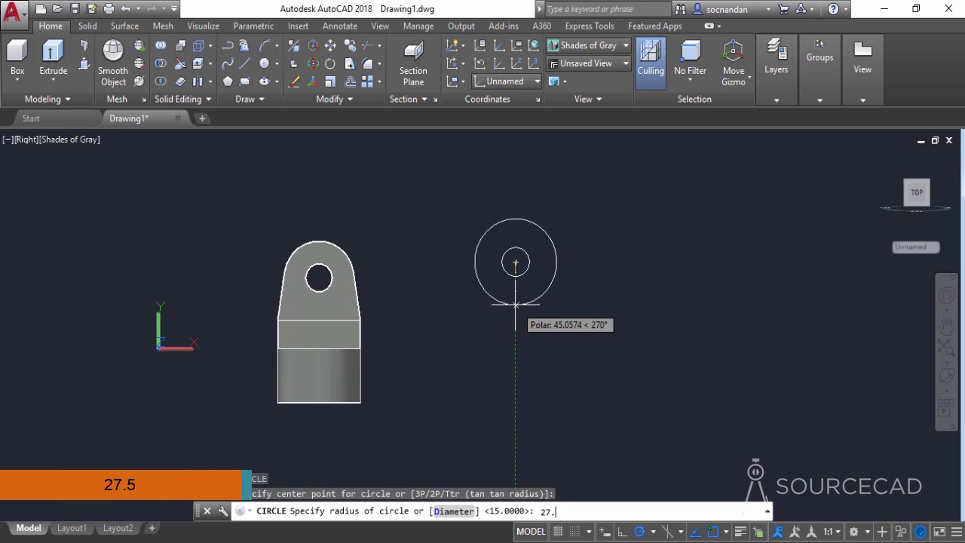
key(Return)
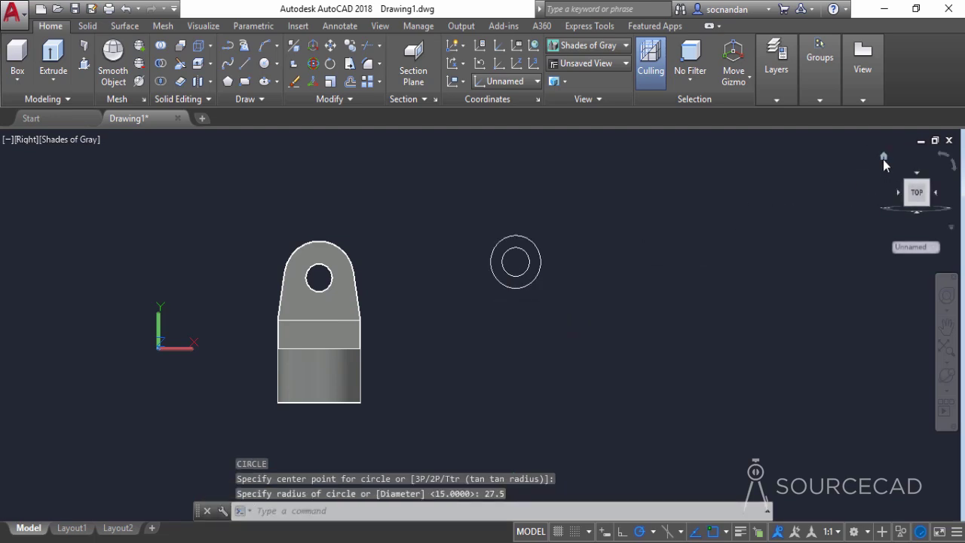
Presspull the ring between the two concentric circles 110 units into a hollow cylinder
click(883, 158)
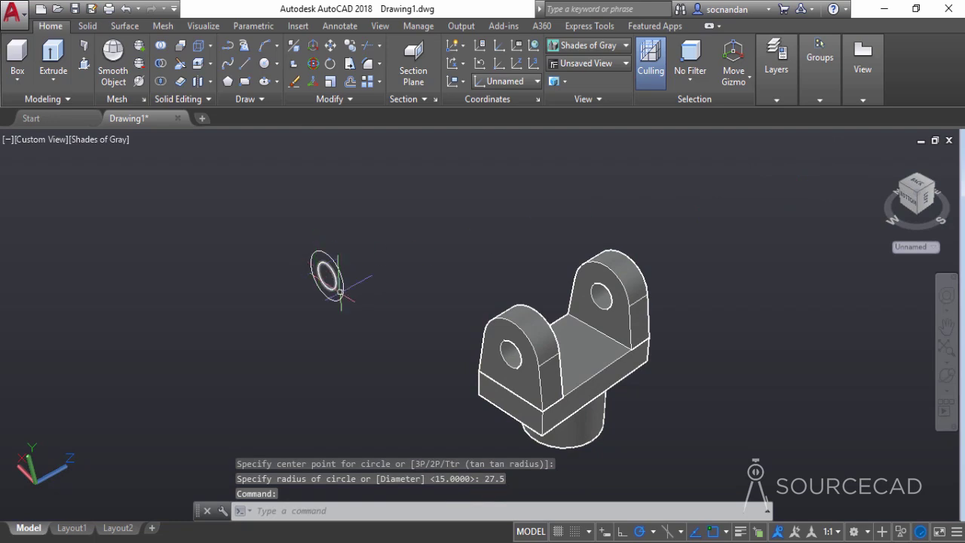
click(83, 64)
scroll(317, 259, up, 2)
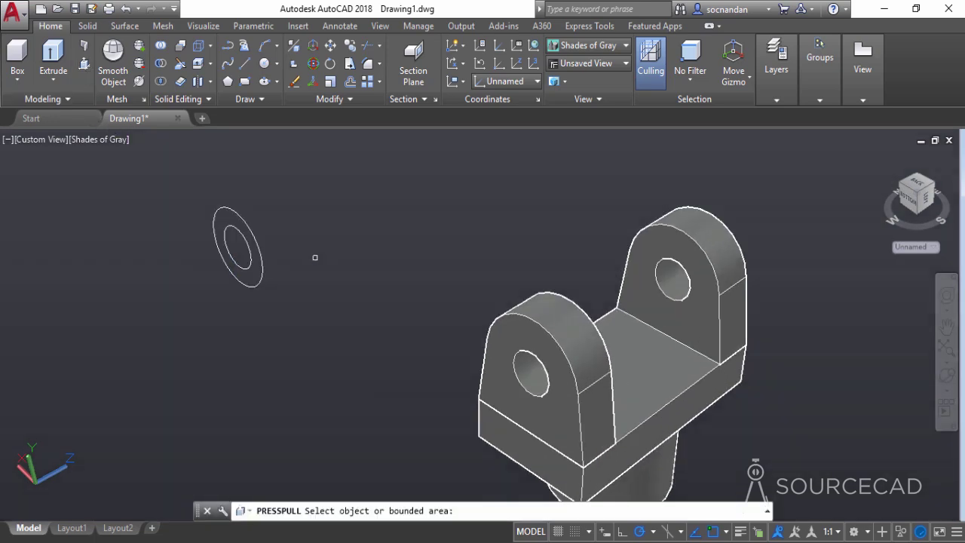
click(226, 219)
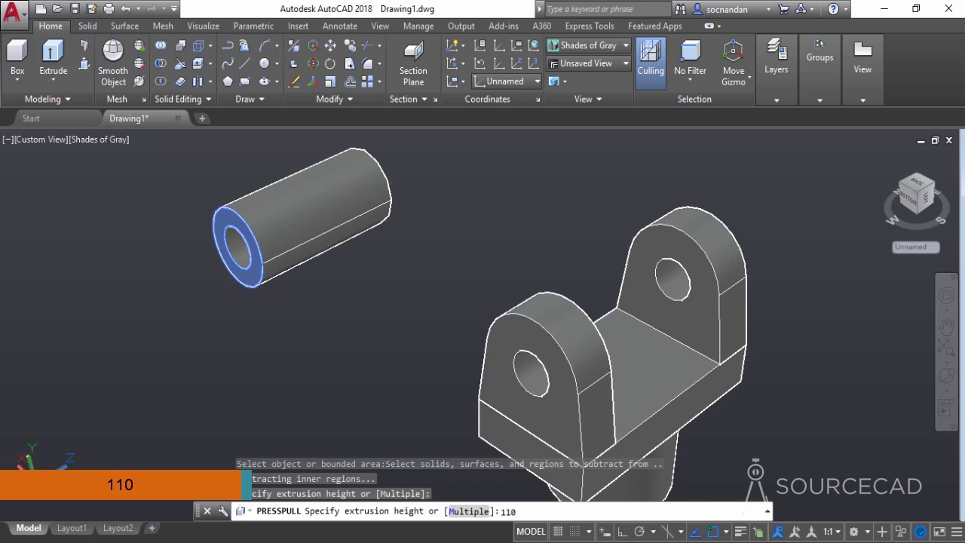
key(Return)
key(Escape)
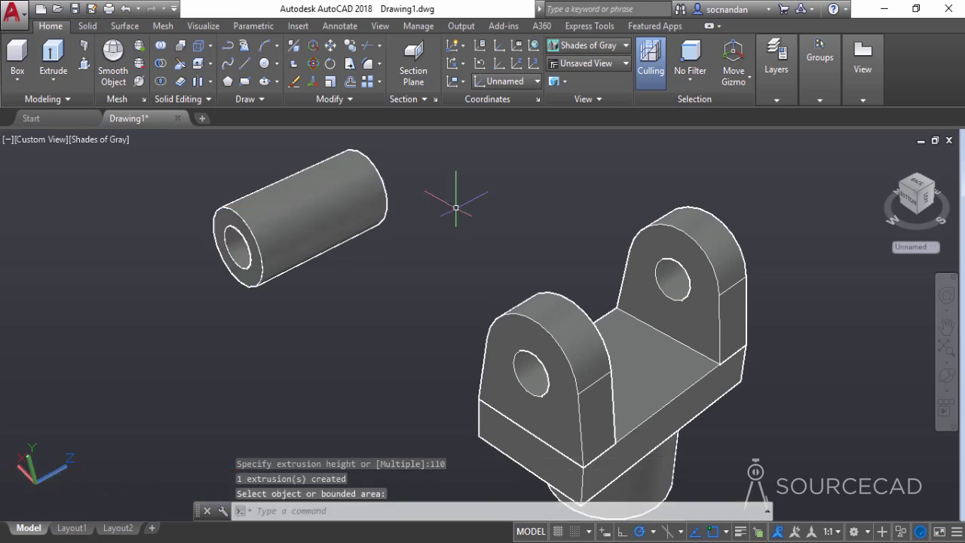
scroll(452, 207, down, 3)
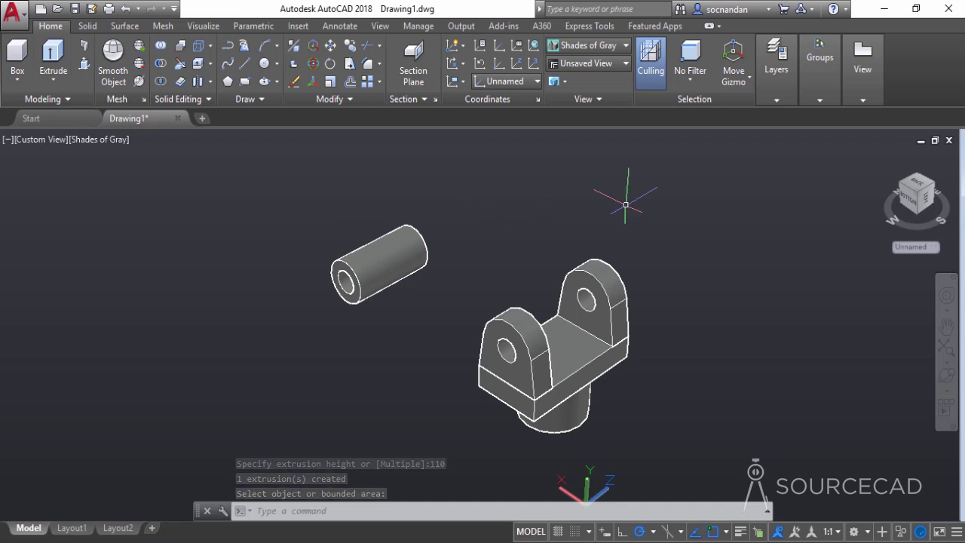
Switch to a parallel-projection front view with the bracket standing upright and align the UCS with that view
right_click(924, 206)
click(833, 233)
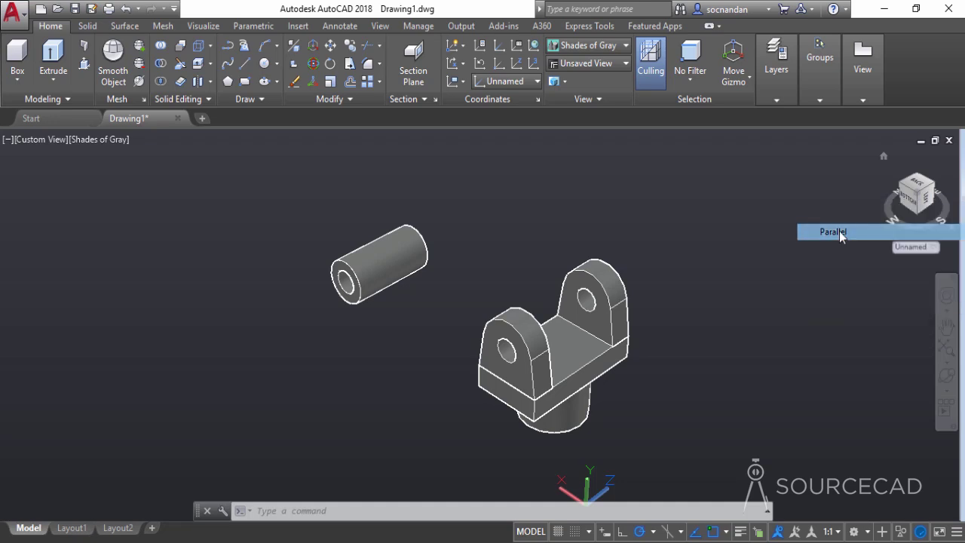
click(928, 199)
click(954, 172)
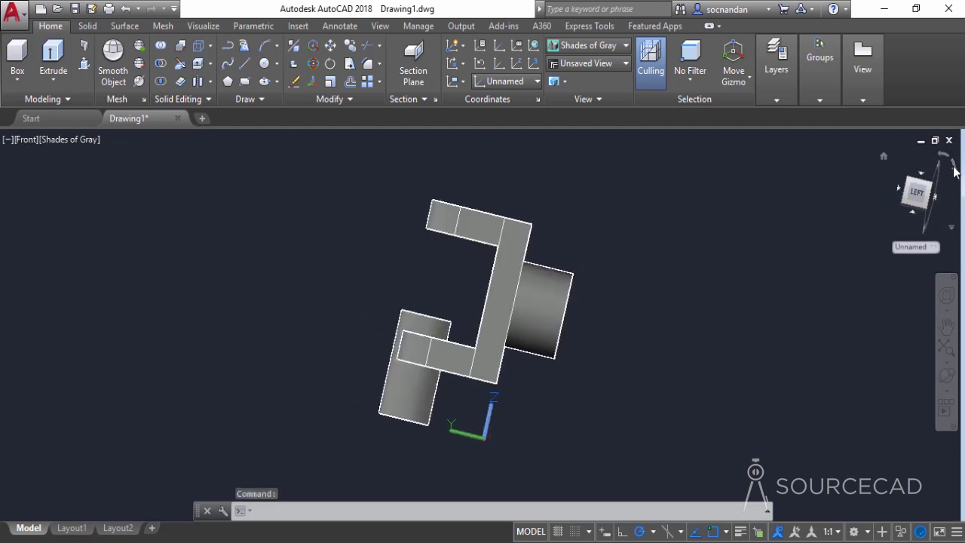
click(463, 81)
click(443, 133)
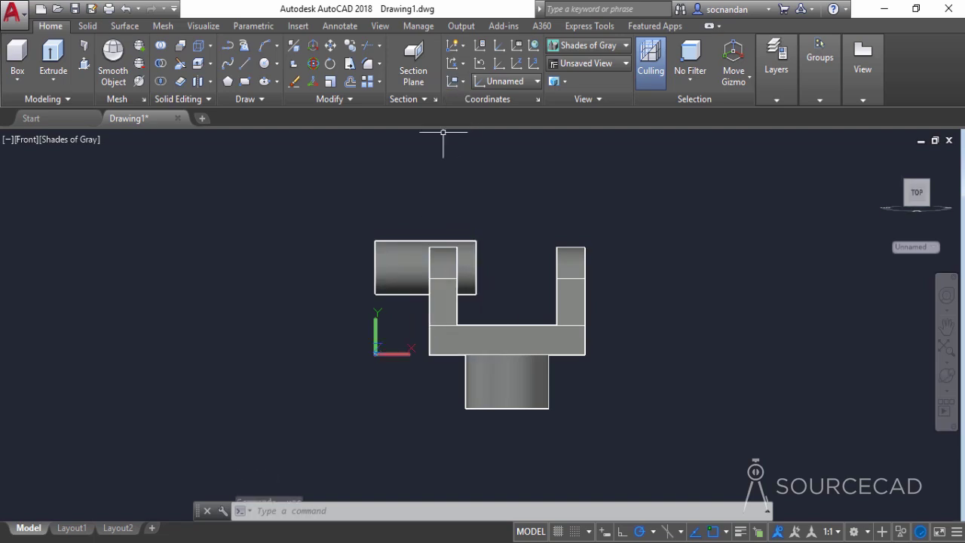
Move the hollow cylinder sideways into the empty space to the right of the bracket
click(390, 256)
click(332, 47)
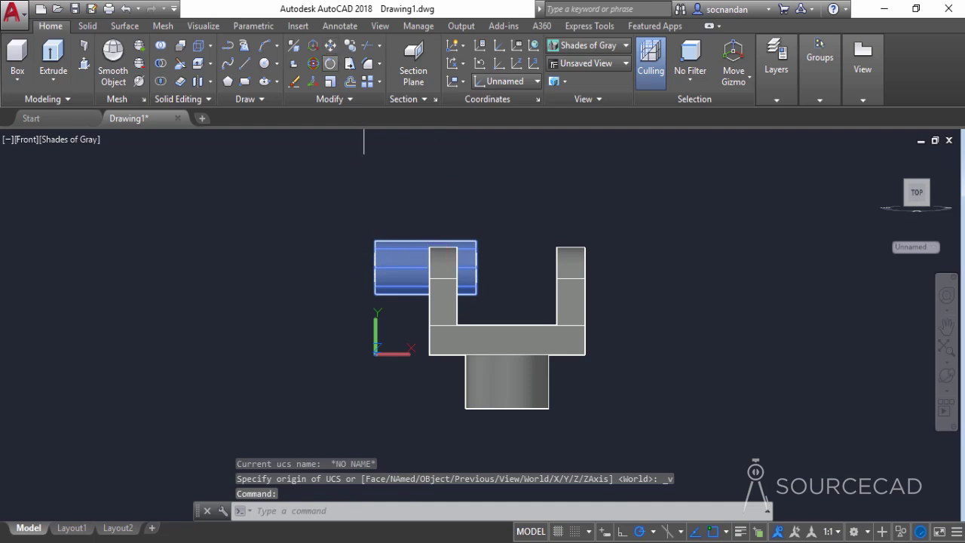
click(510, 235)
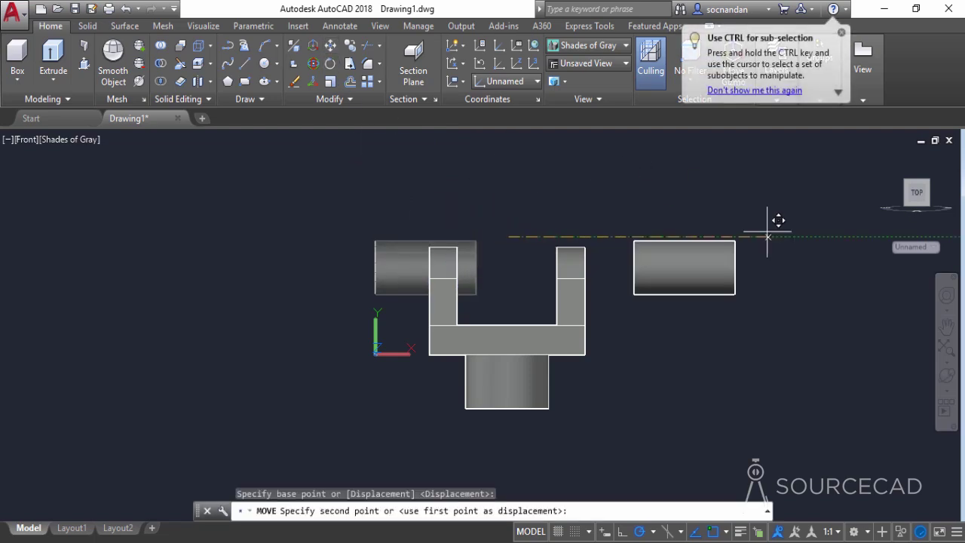
click(792, 200)
middle_drag(687, 300, 599, 327)
Erase the two leftover construction circles to the left of the bracket
click(261, 247)
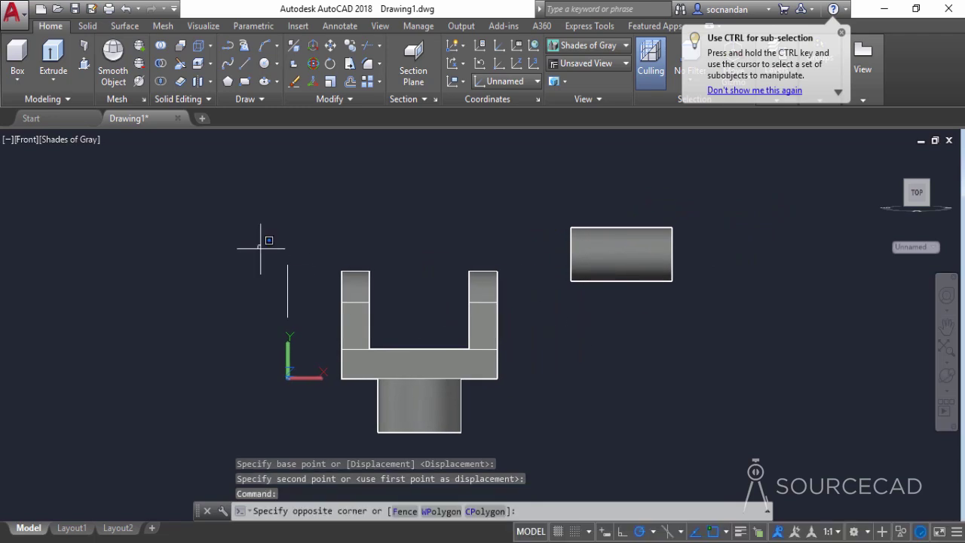
click(311, 335)
right_click(169, 249)
click(204, 293)
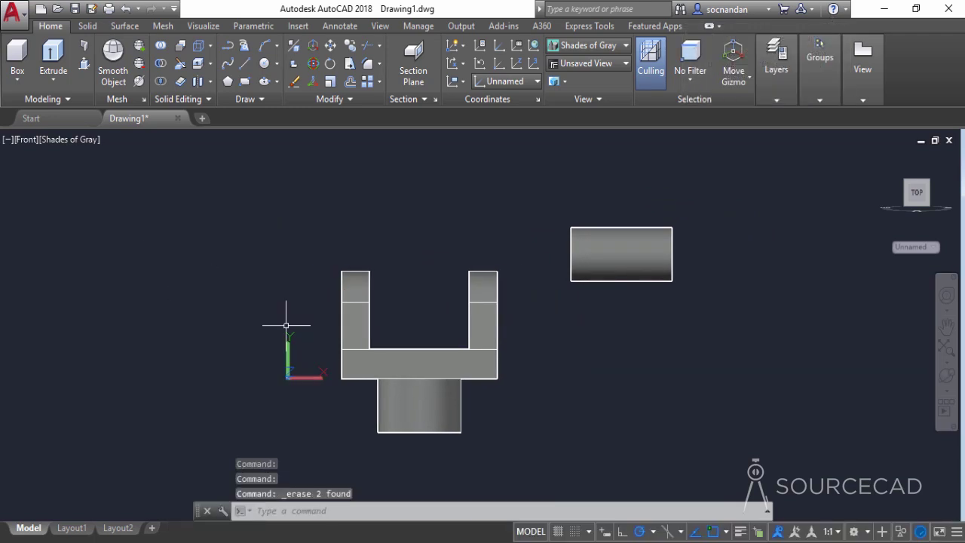
middle_drag(588, 333, 534, 355)
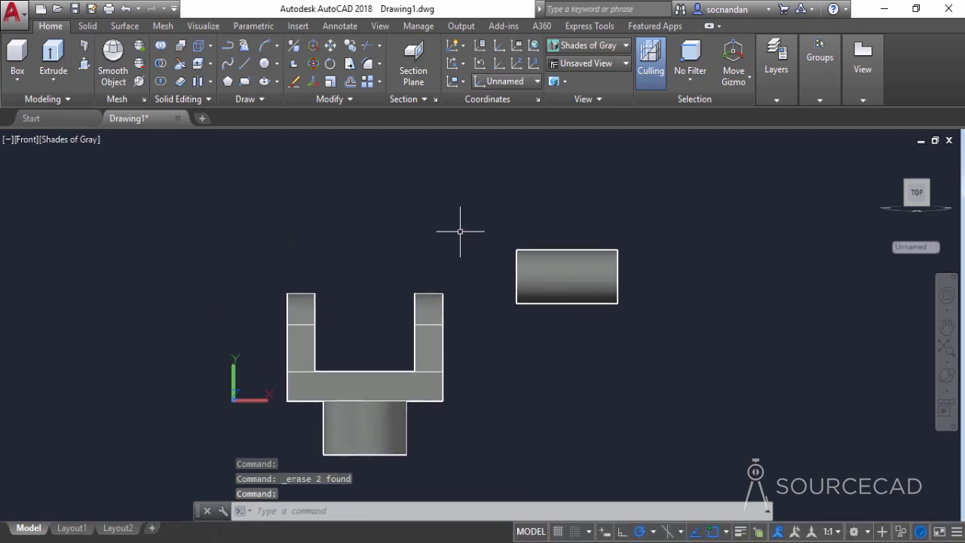
Draw two concentric circles with radii 15 and 27.5 in the empty space to the right of the hollow cylinder
click(264, 63)
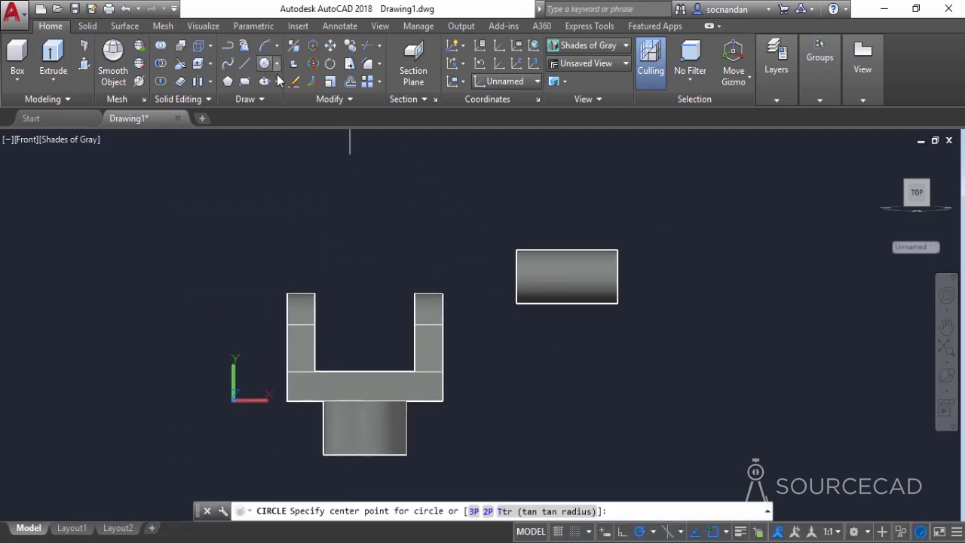
click(685, 239)
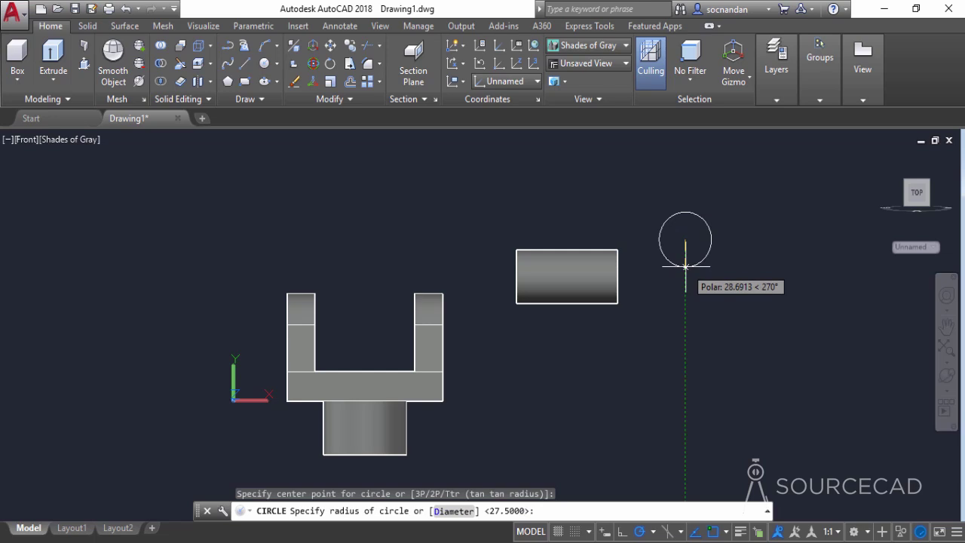
text(15)
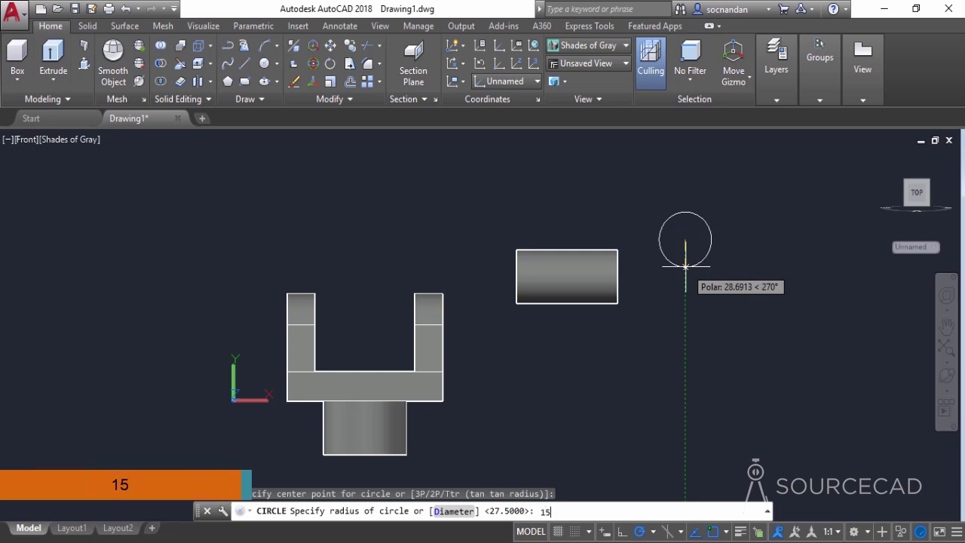
key(Return)
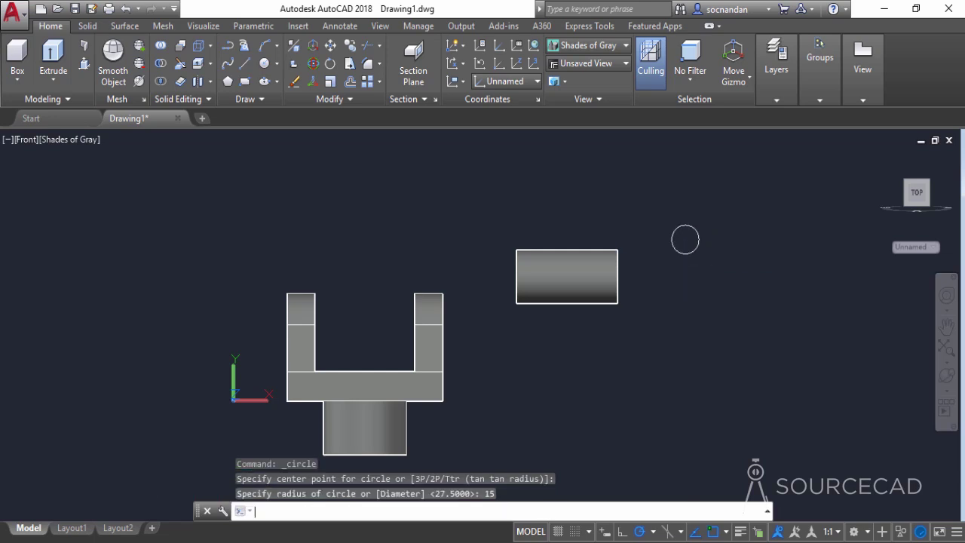
key(Return)
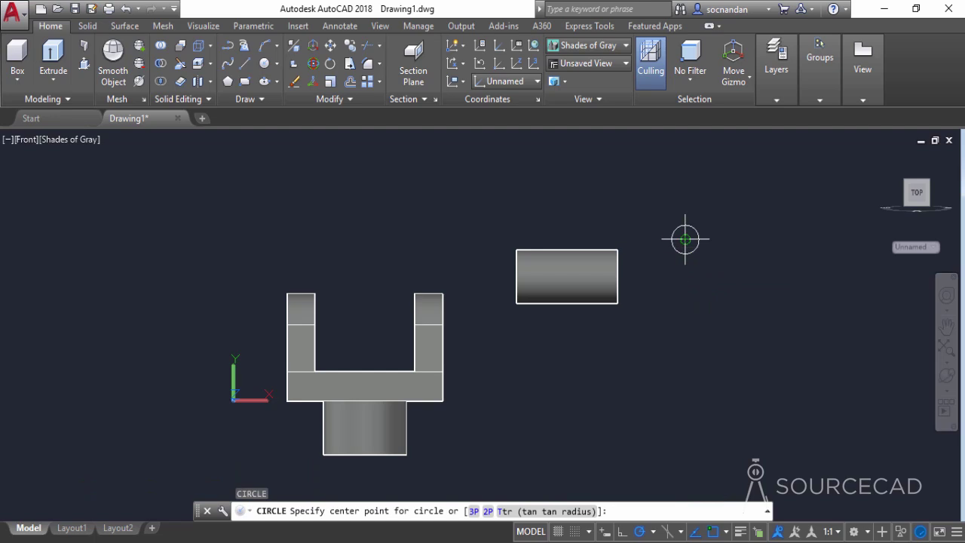
click(686, 239)
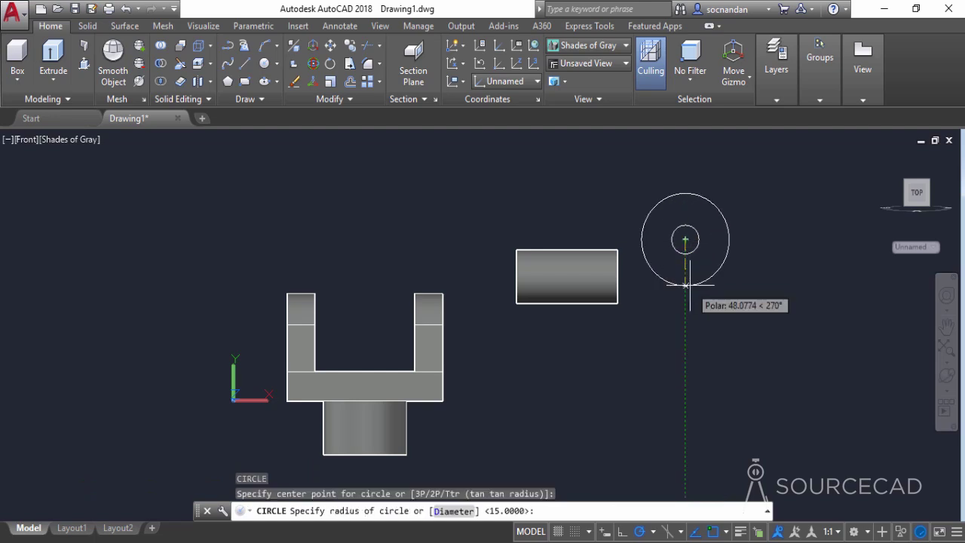
text(27.5)
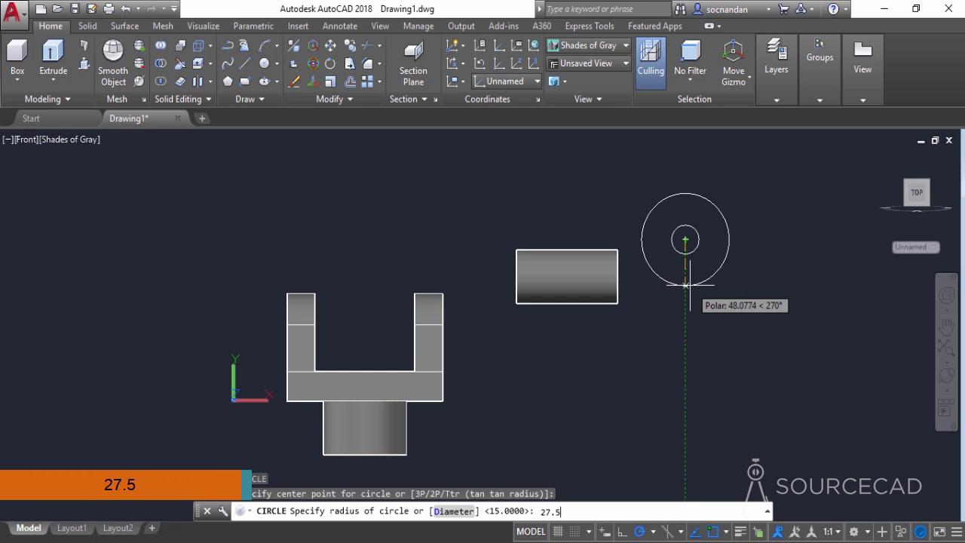
key(Return)
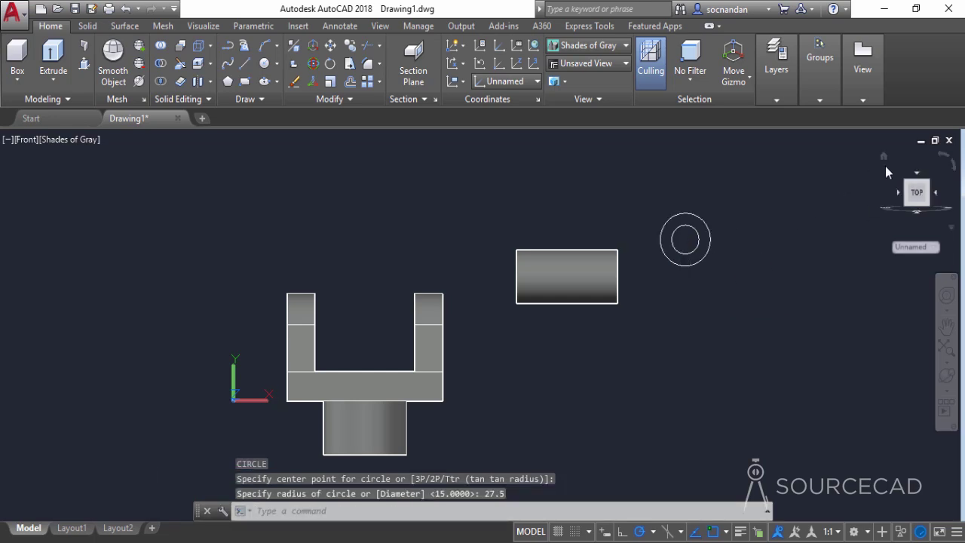
Presspull the ring between the new concentric circles 110 units into a second hollow cylinder, working from an angled parallel view
click(885, 158)
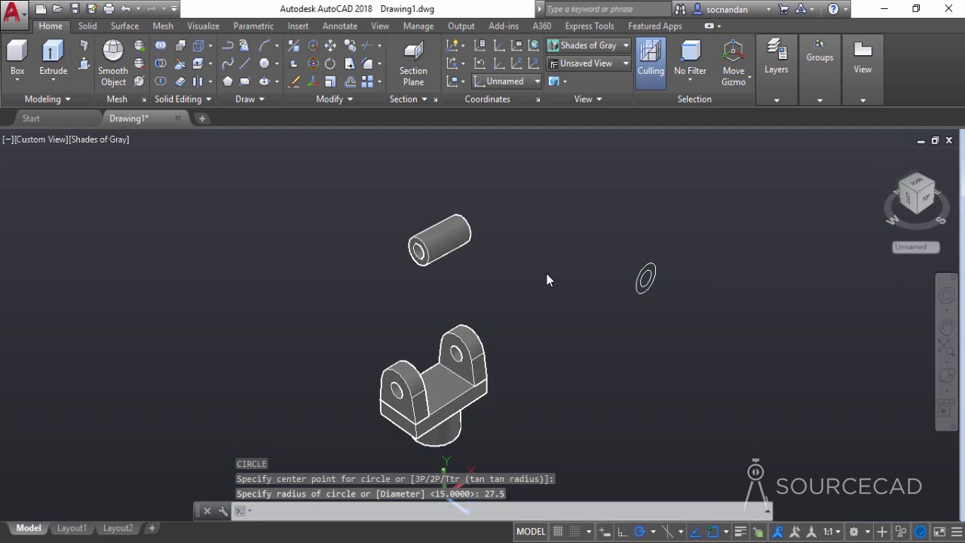
click(542, 276)
click(724, 193)
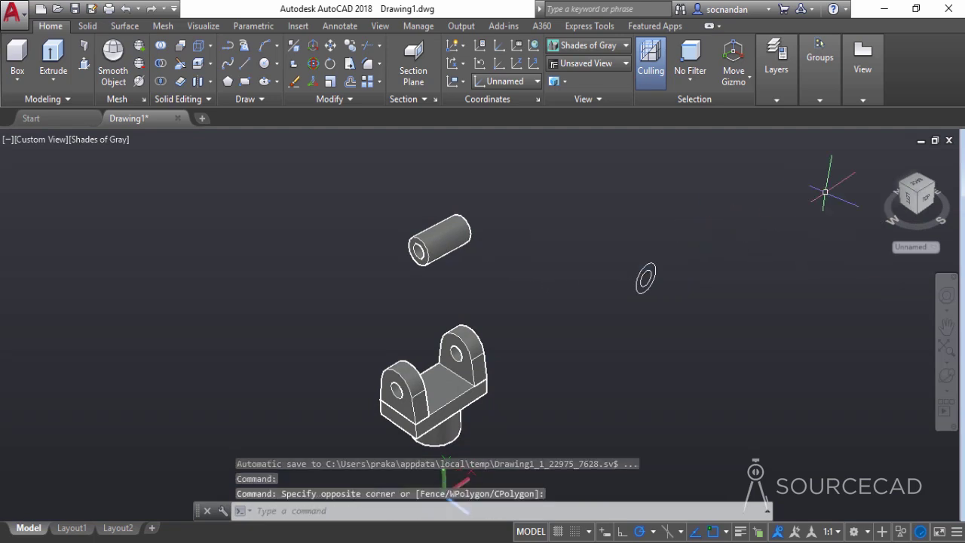
right_click(922, 213)
click(833, 235)
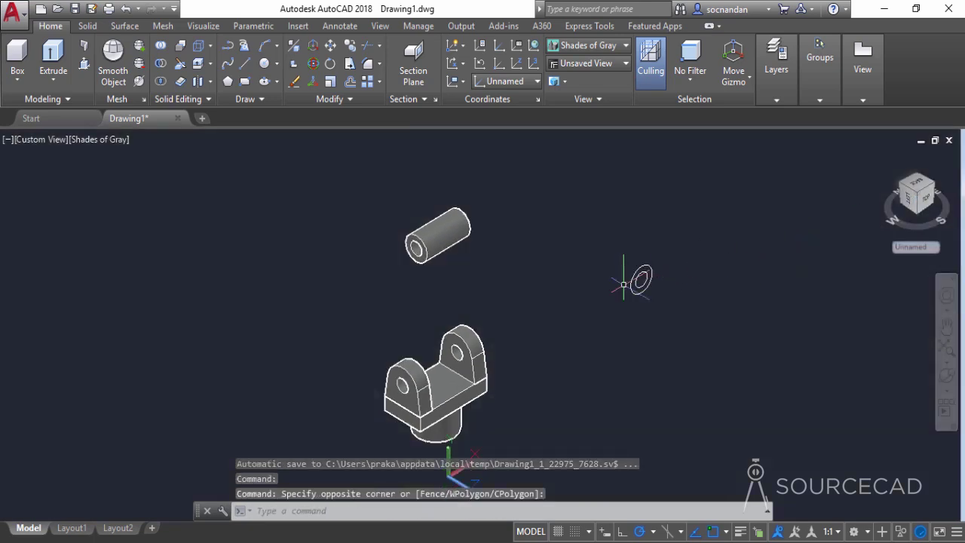
click(85, 64)
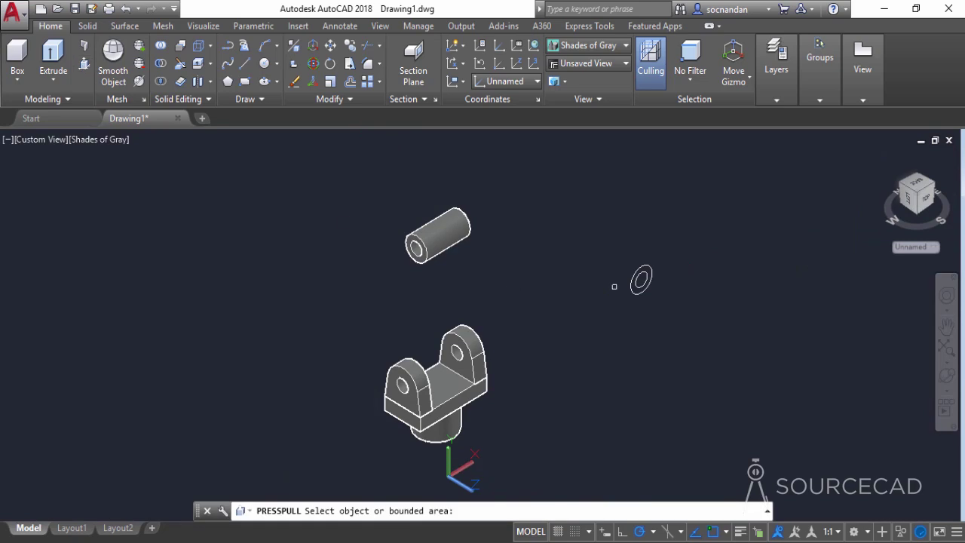
scroll(644, 278, up, 2)
scroll(645, 278, up, 2)
click(653, 266)
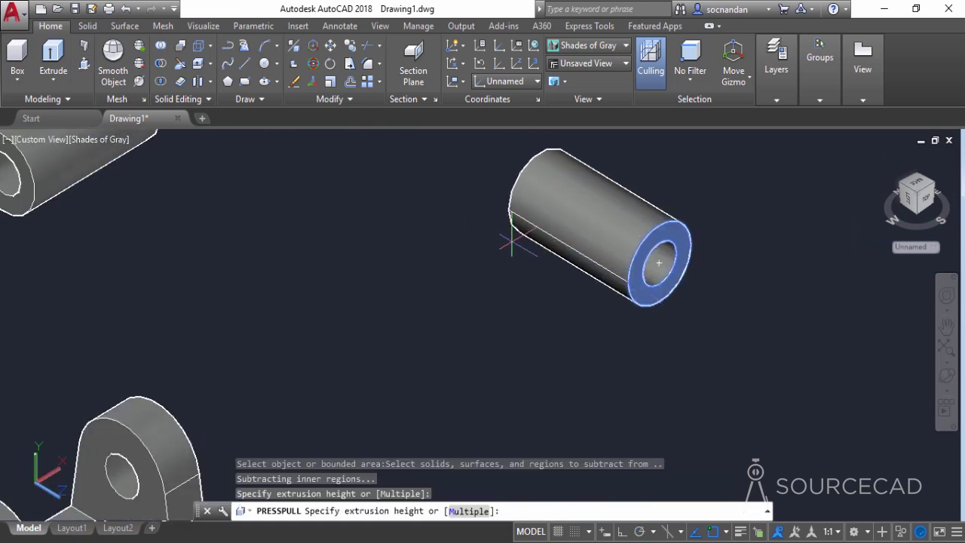
text(11)
key(Return)
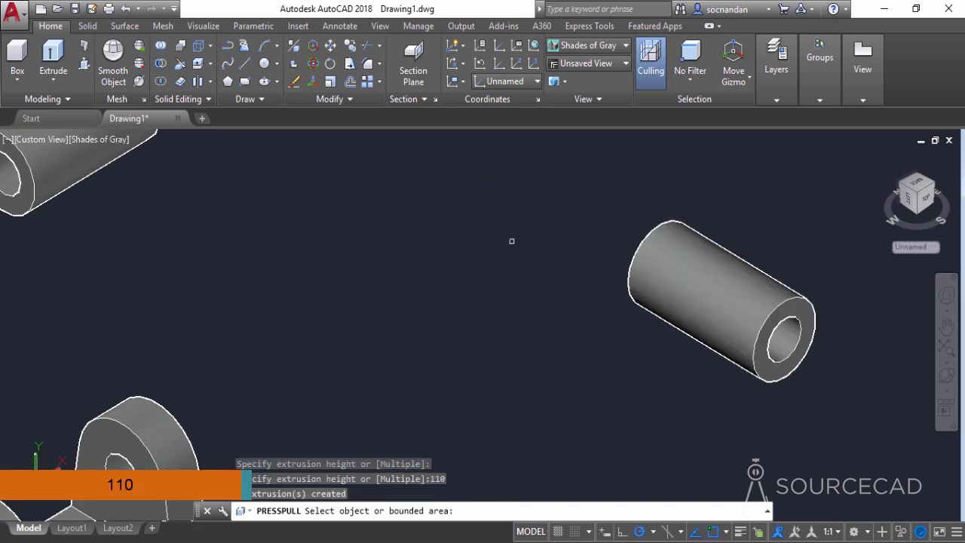
key(Return)
In the top view, move the second hollow cylinder with its circles straight down, closer to the first cylinder
scroll(395, 254, down, 3)
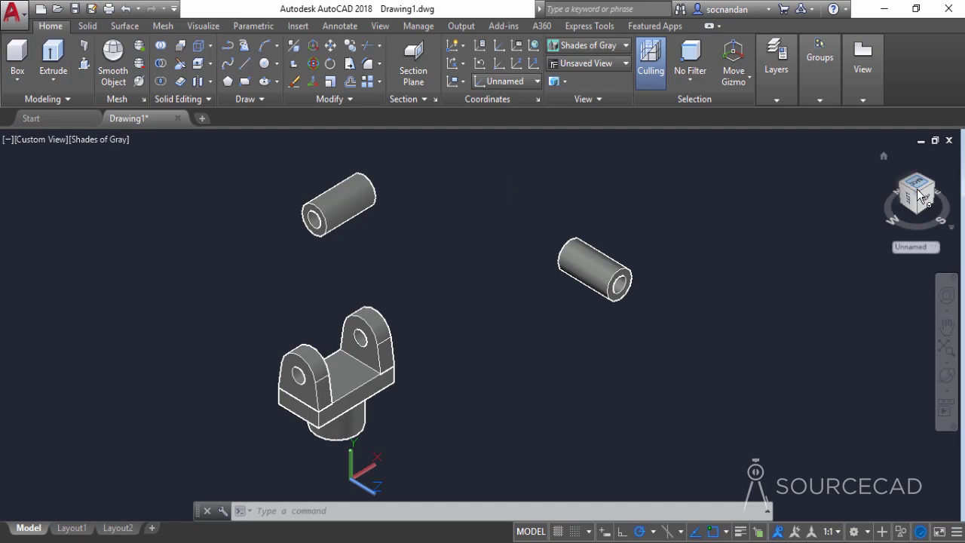
click(918, 191)
click(431, 260)
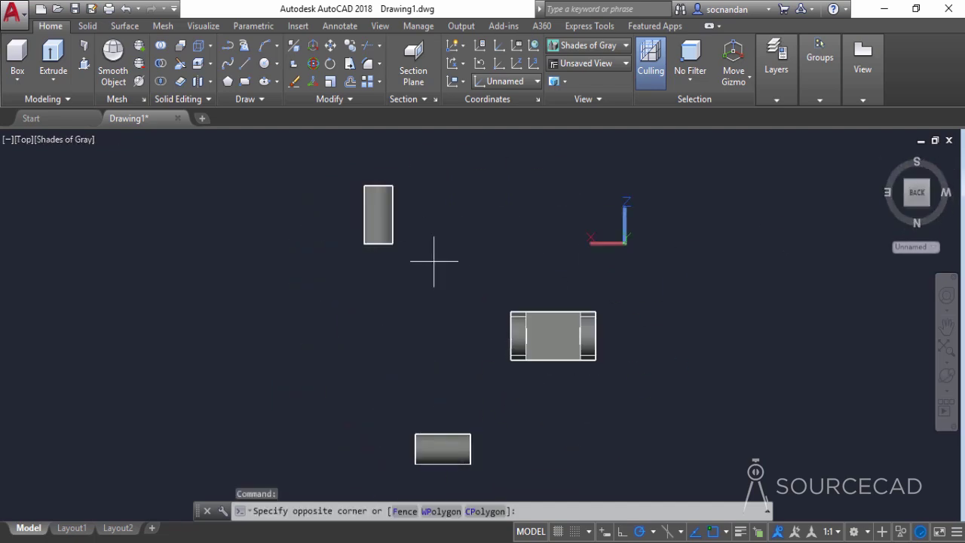
click(334, 206)
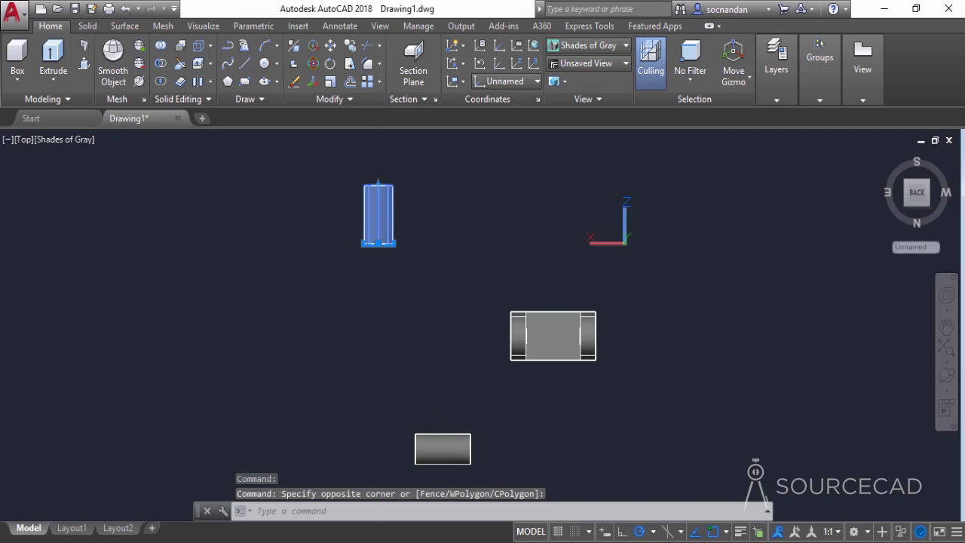
click(379, 278)
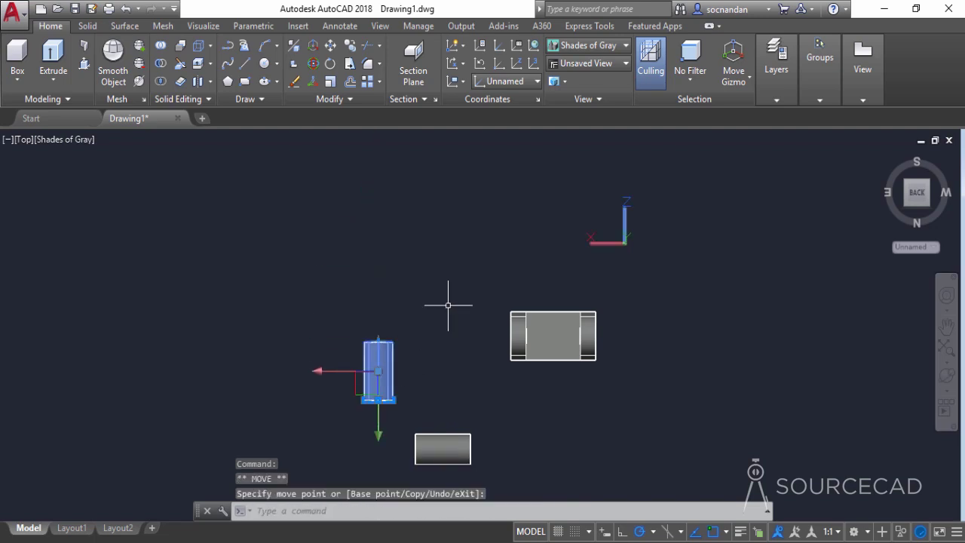
key(Escape)
middle_drag(445, 306, 460, 211)
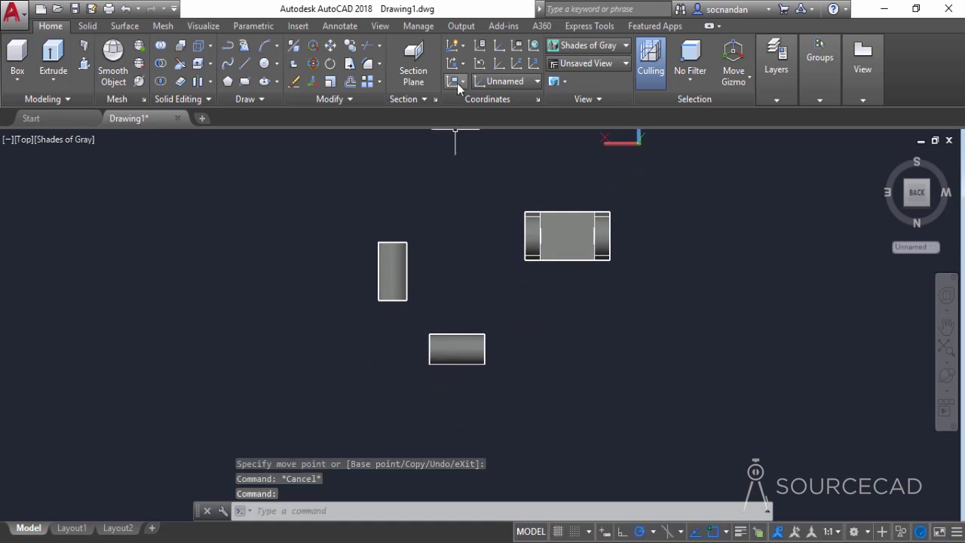
Align the UCS with the top view and move the second cylinder's upper end midpoint onto the first cylinder's left end midpoint
click(457, 83)
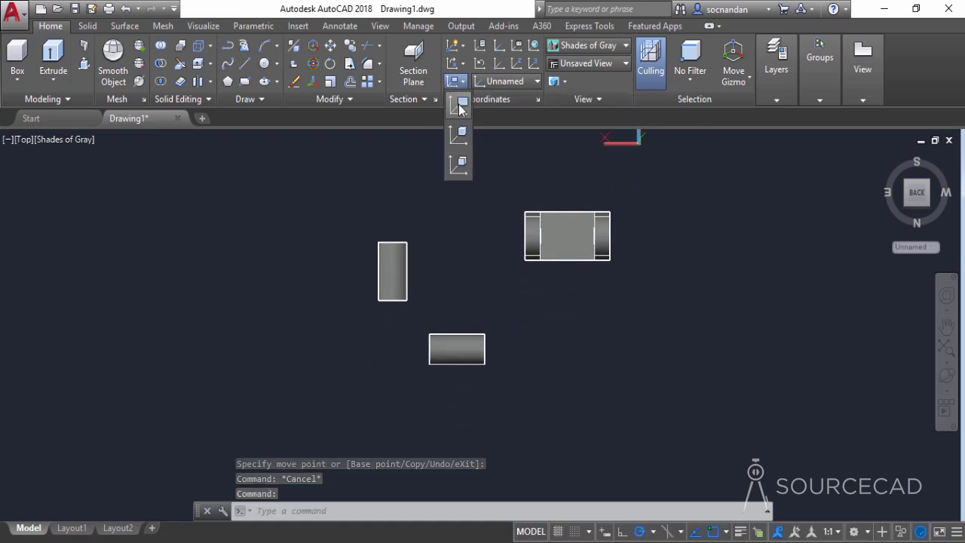
click(458, 104)
click(392, 272)
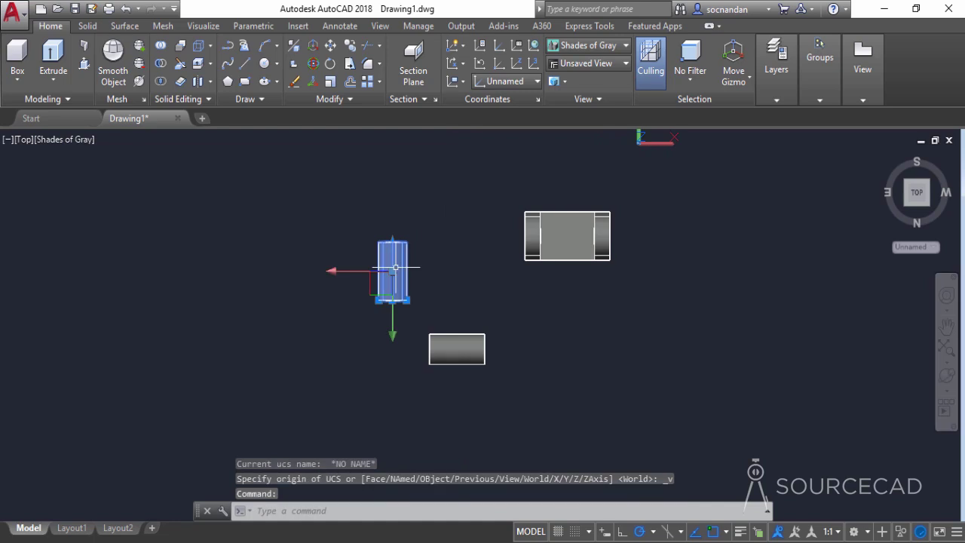
click(330, 46)
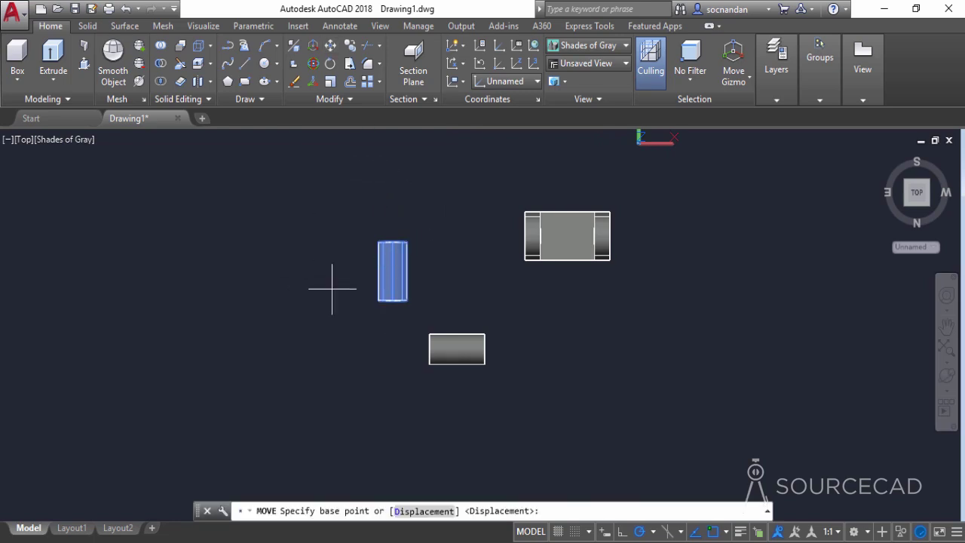
click(392, 243)
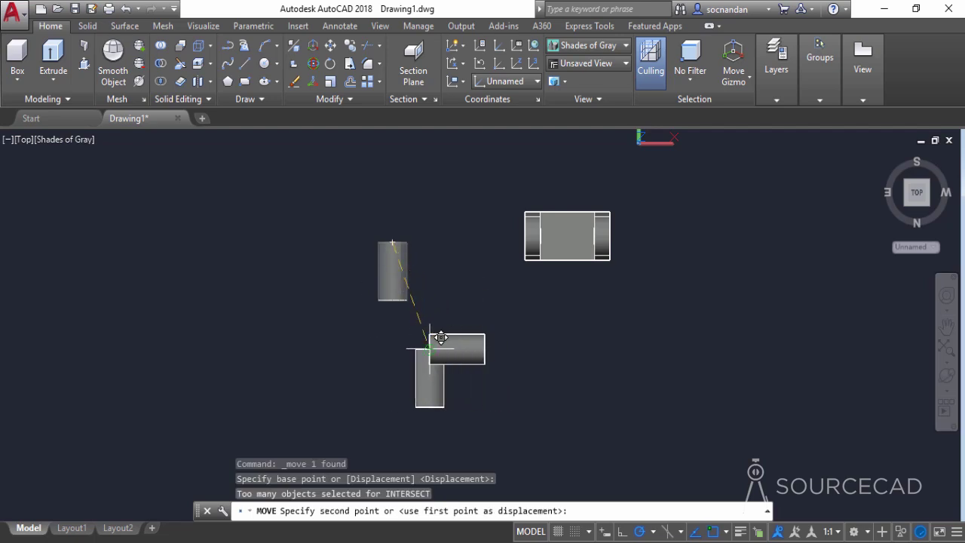
click(428, 348)
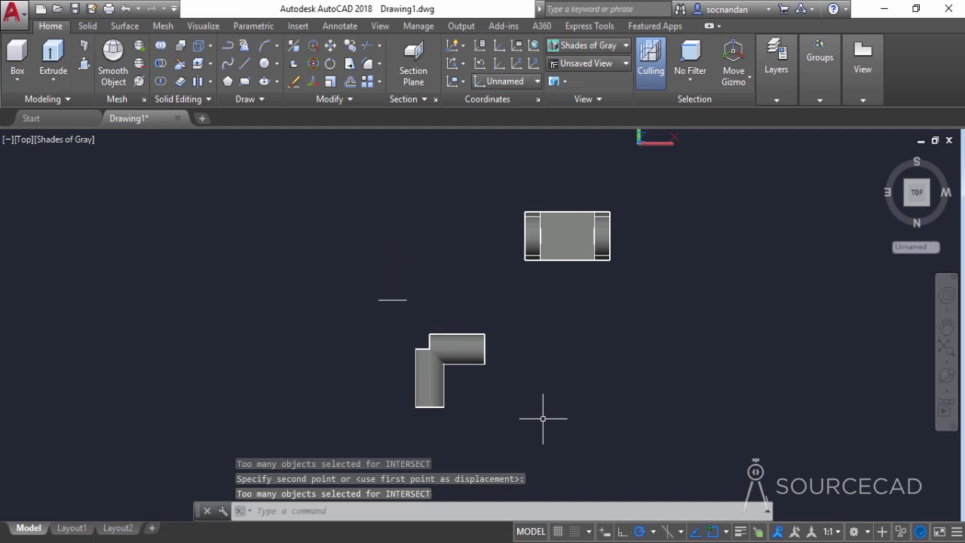
Move the second hollow cylinder 55 units sideways and 55 units upward in the top view so both cylinders cross at their centres
click(445, 394)
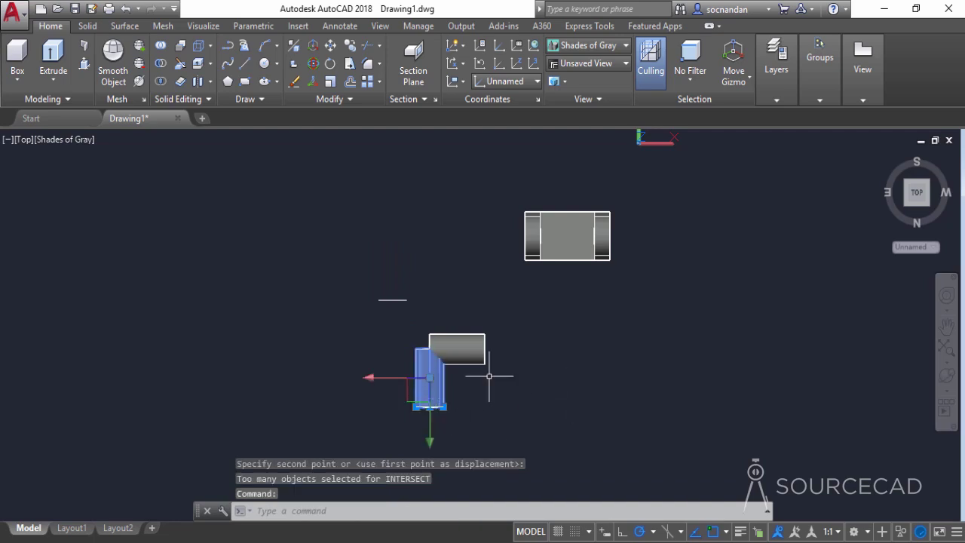
click(381, 380)
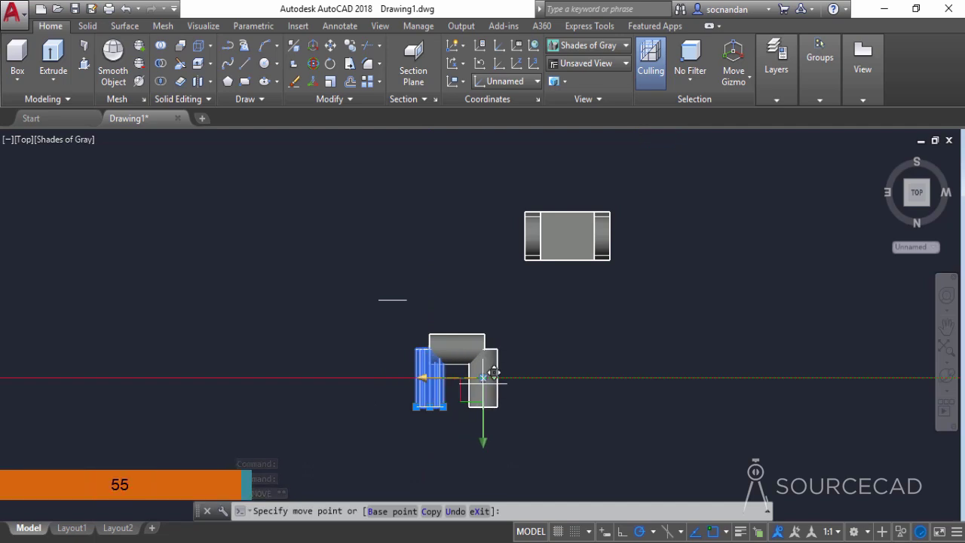
text(55)
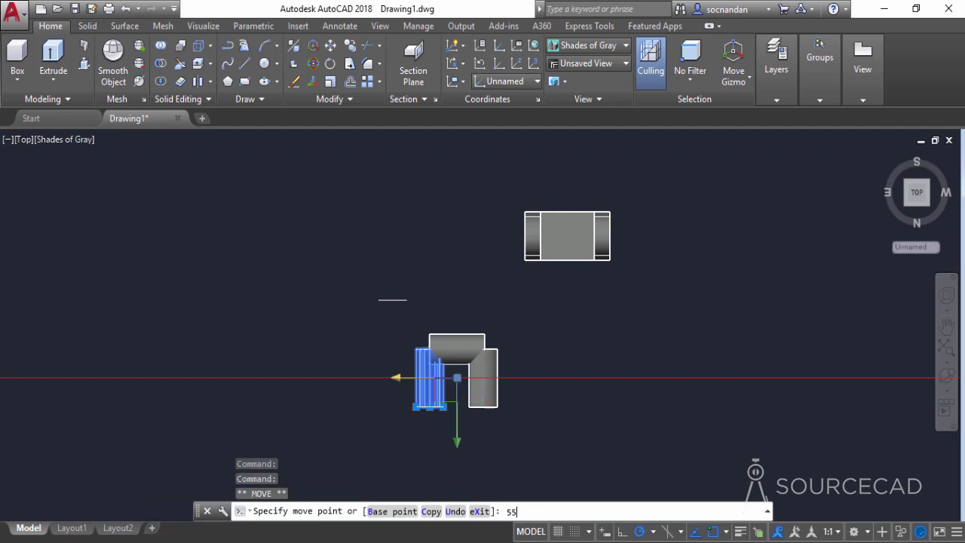
key(Return)
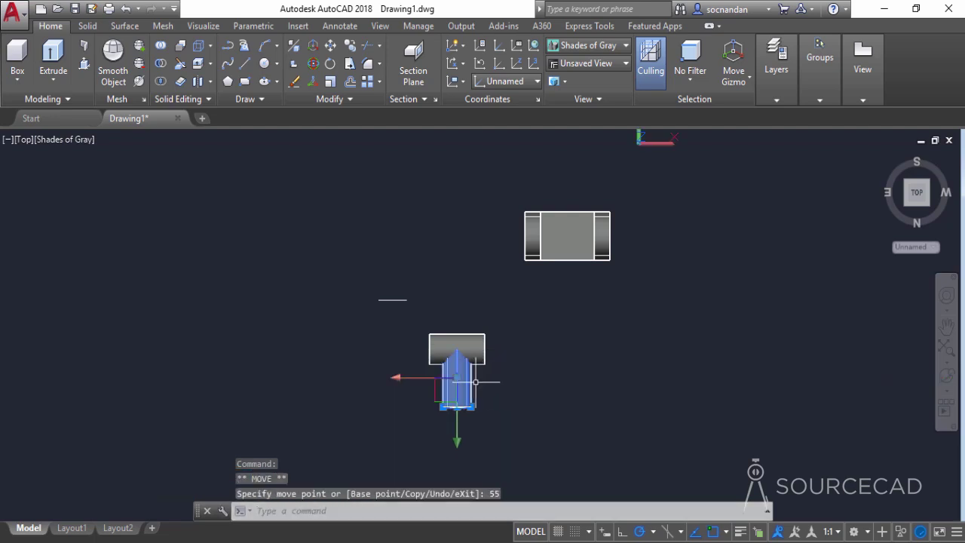
click(456, 444)
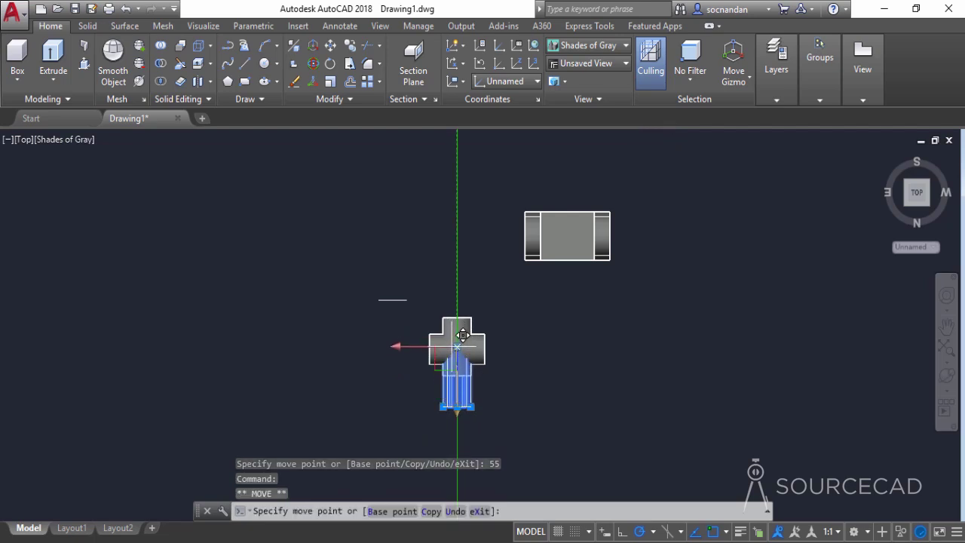
text(55)
key(Return)
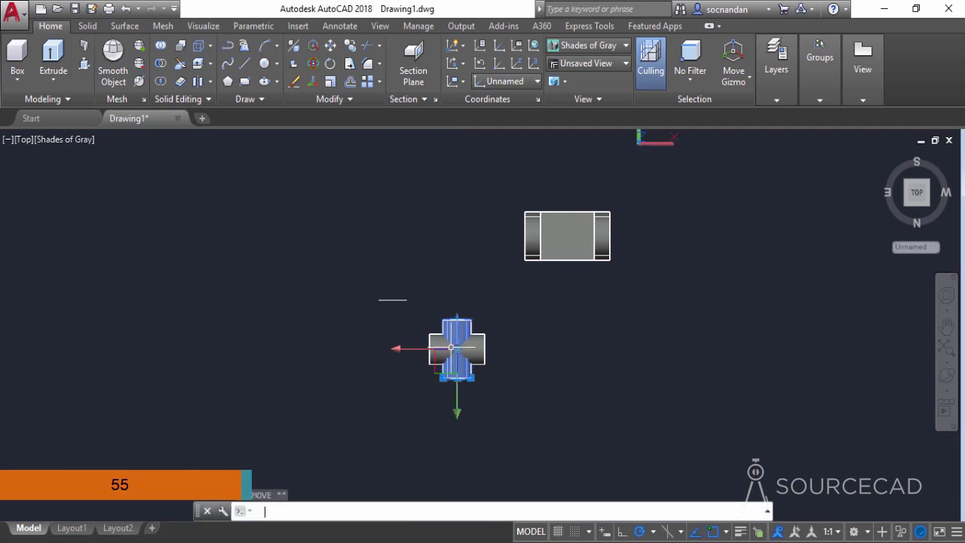
key(Escape)
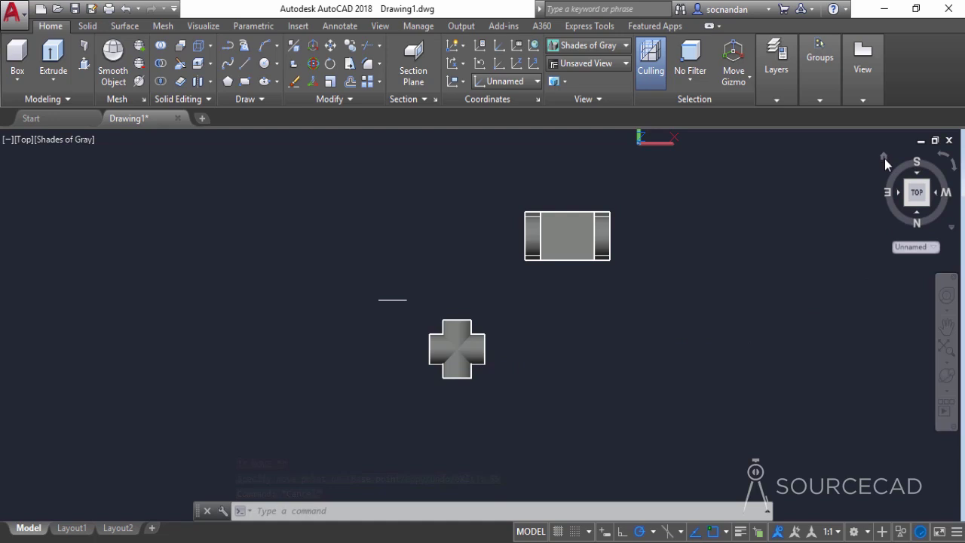
Raise the second hollow cylinder 38 units along the vertical axis from the angled home view
click(884, 157)
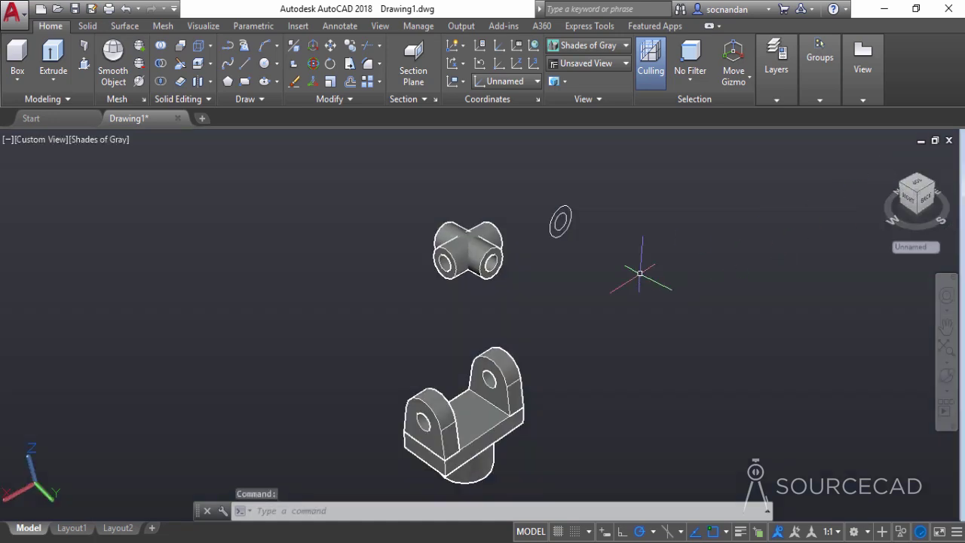
click(495, 259)
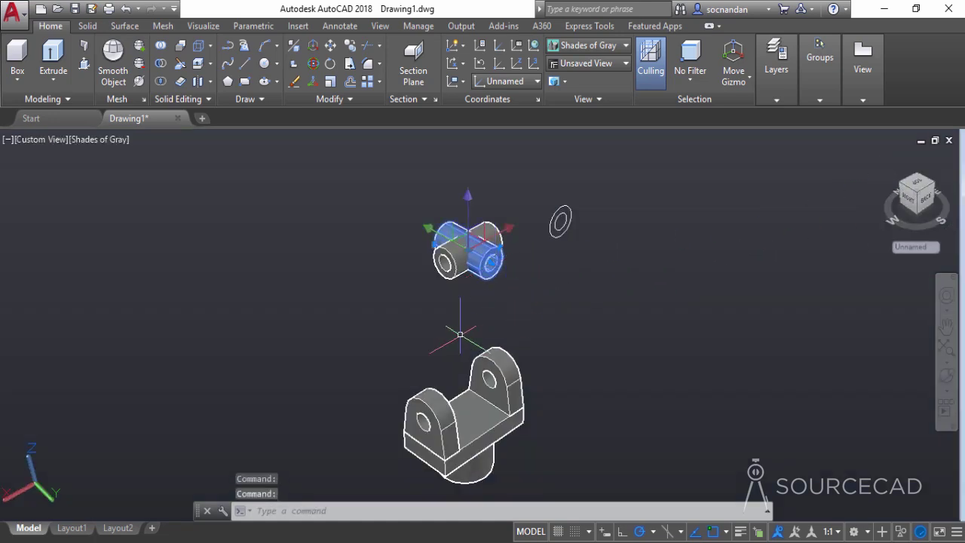
click(467, 197)
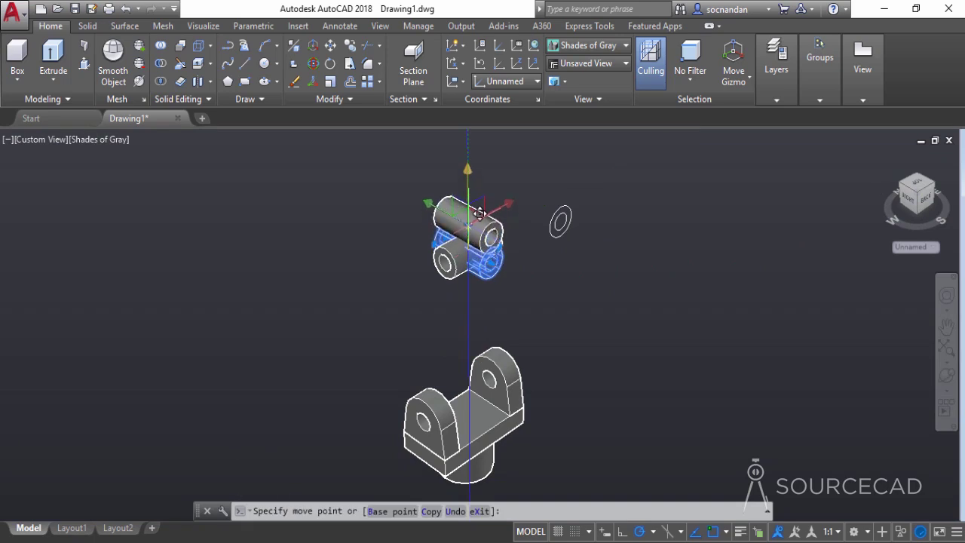
text(38)
key(Return)
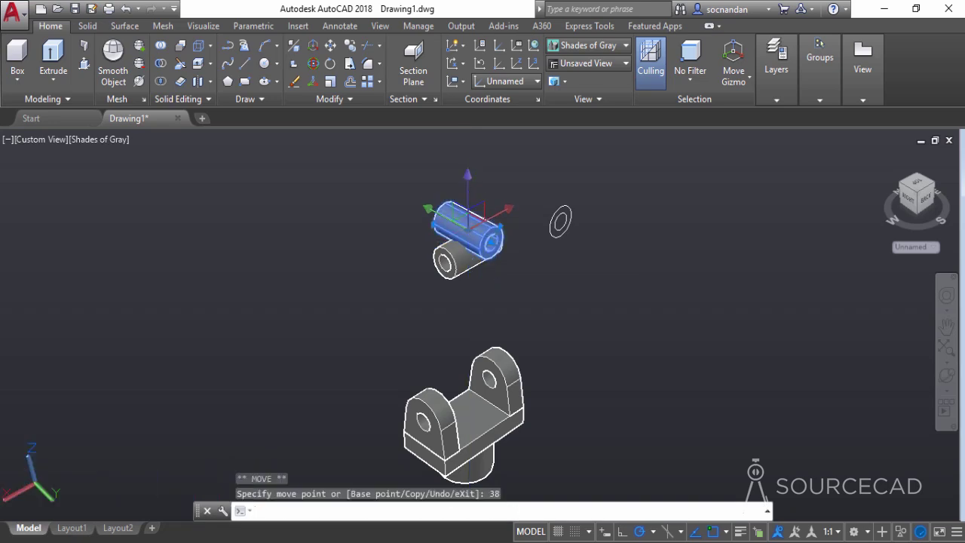
key(Escape)
Erase the leftover pair of concentric circles beside the crossed cylinders
click(612, 254)
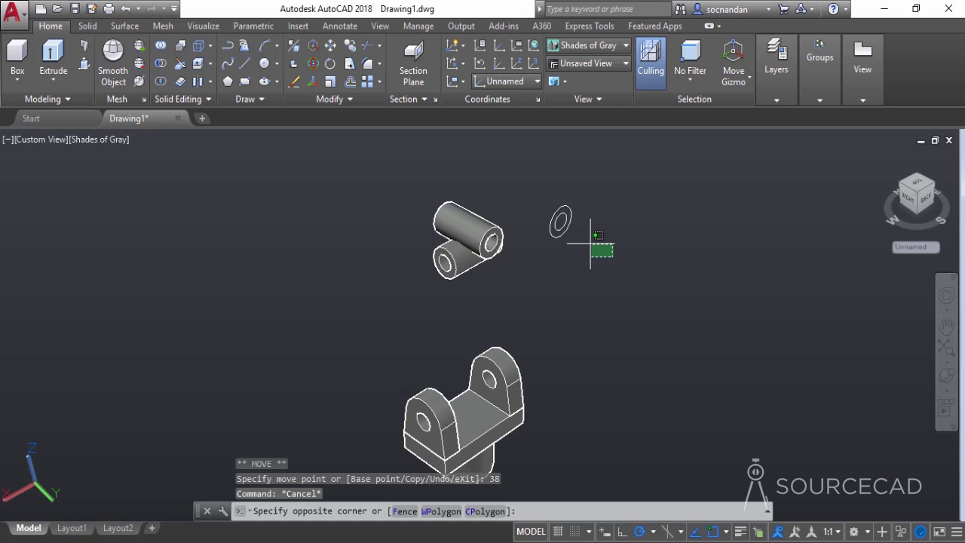
click(538, 183)
right_click(538, 185)
right_click(528, 199)
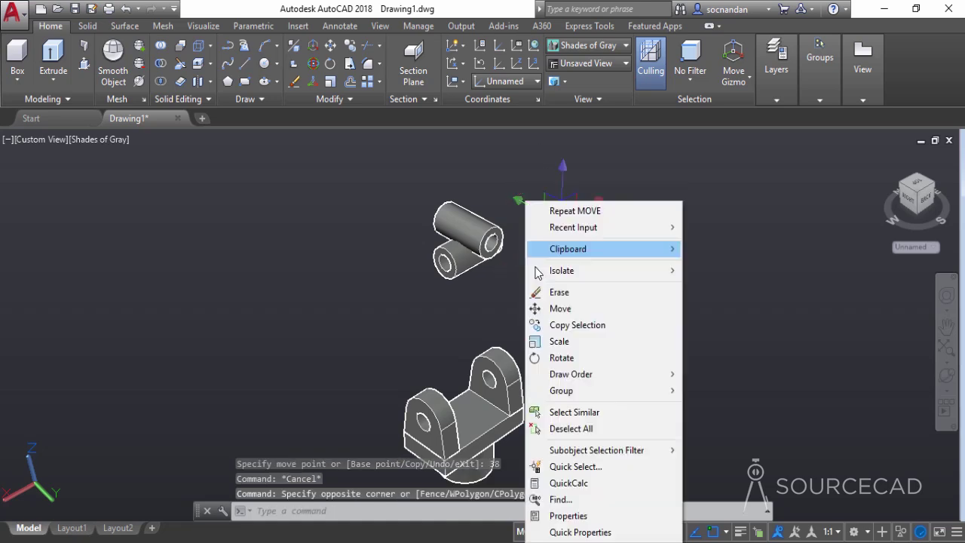
click(558, 292)
Unite the two hollow cylinders into a single solid with Union, working from an angled parallel view
right_click(909, 197)
click(865, 222)
click(947, 377)
drag(531, 247, 400, 235)
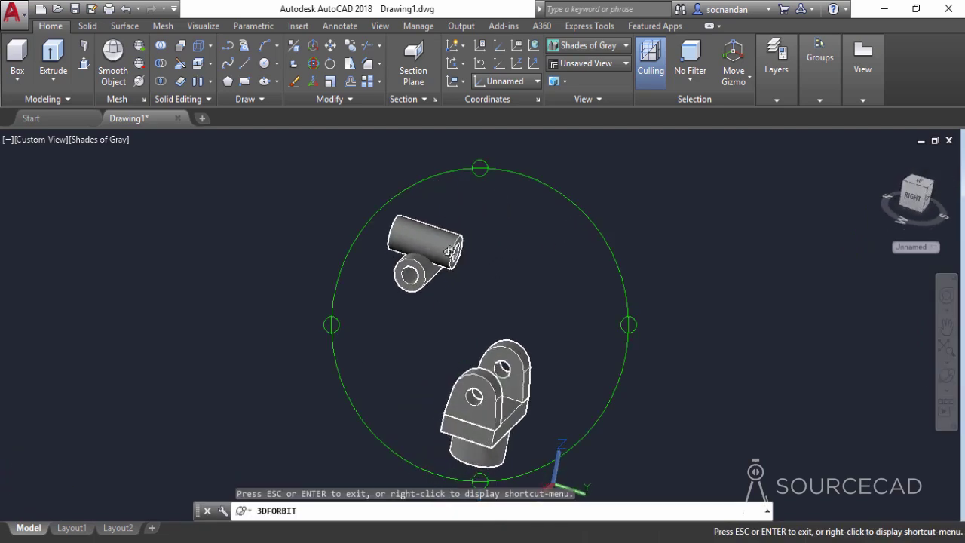
right_click(503, 236)
click(516, 239)
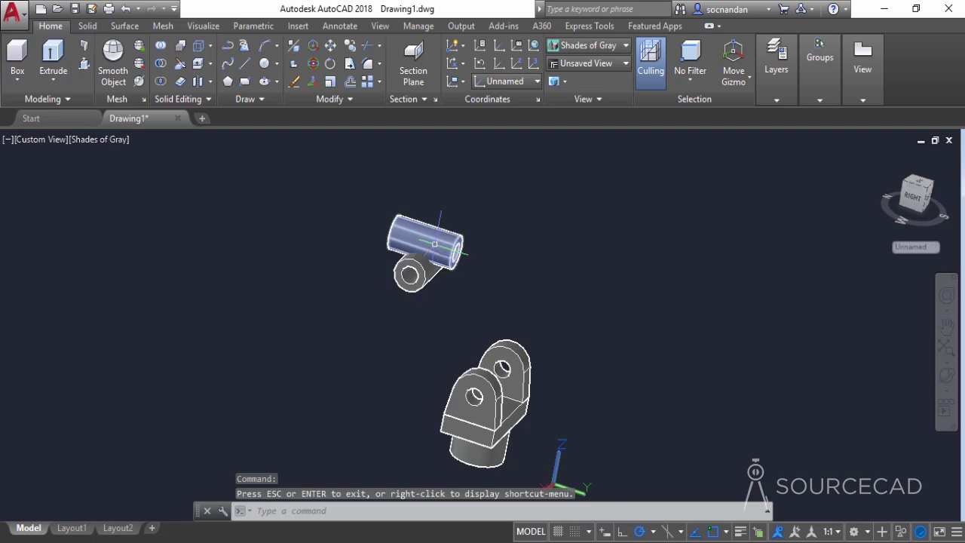
mouse_move(430, 254)
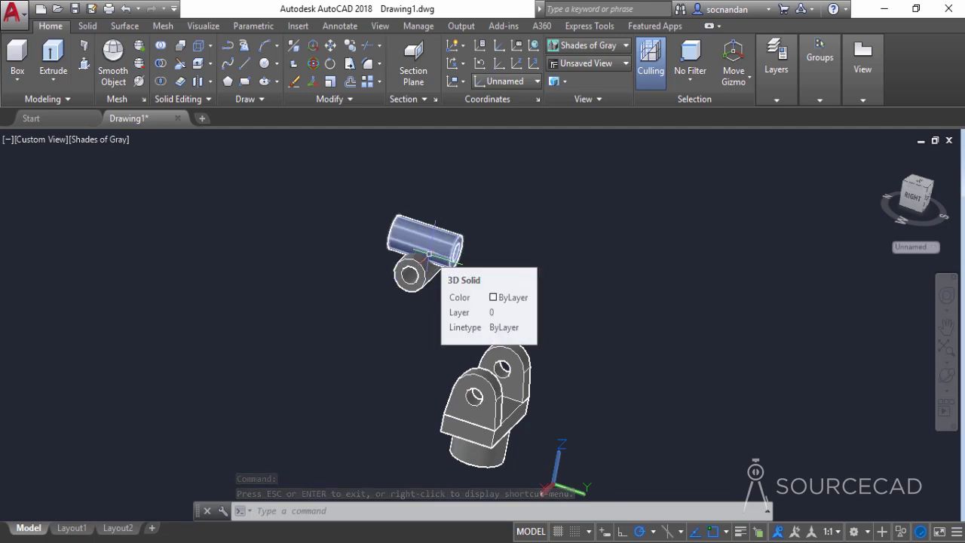
click(161, 47)
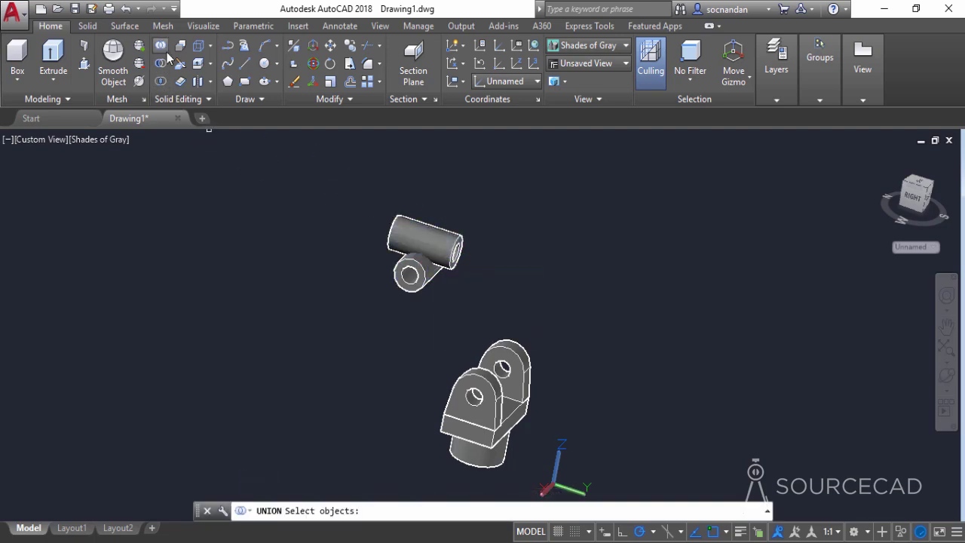
click(374, 191)
click(476, 305)
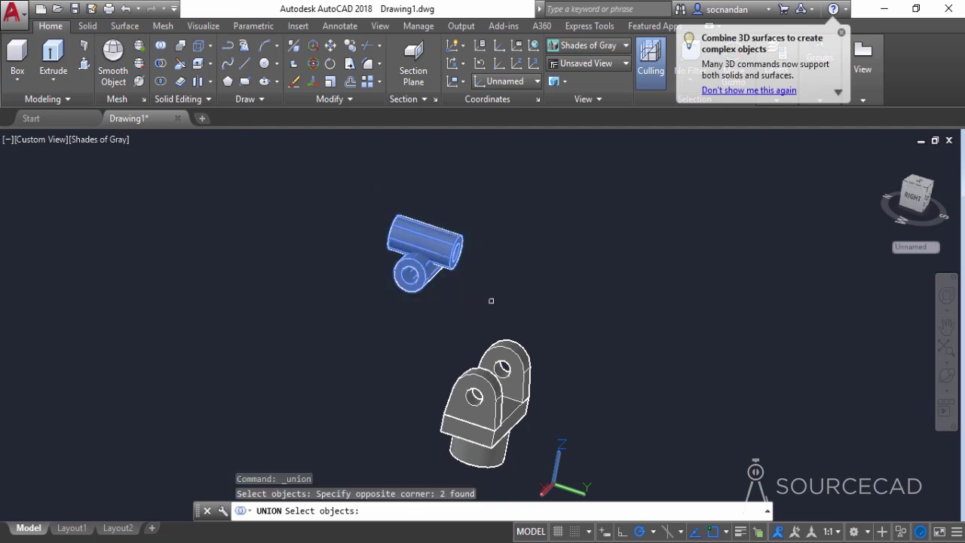
key(Return)
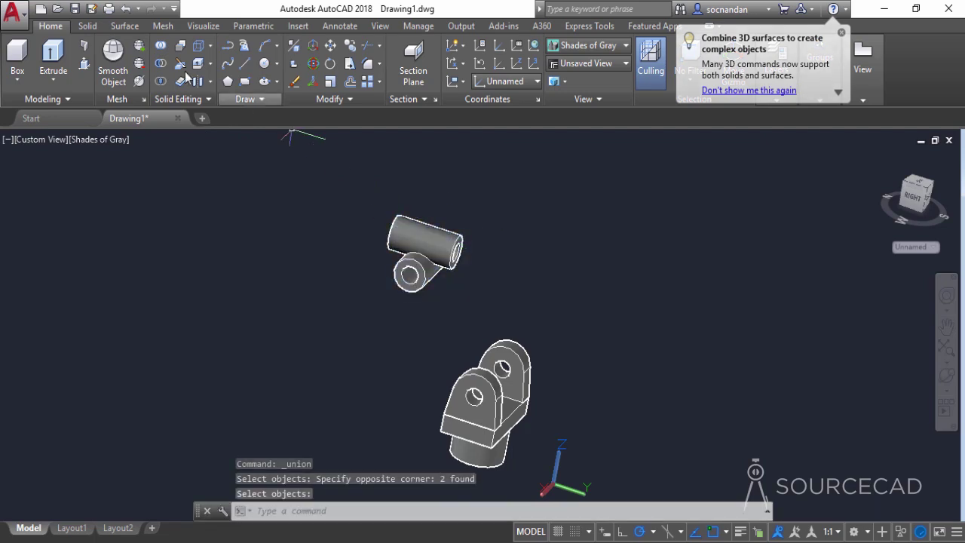
Unite all parts of the bracket into a single solid with Union
click(166, 50)
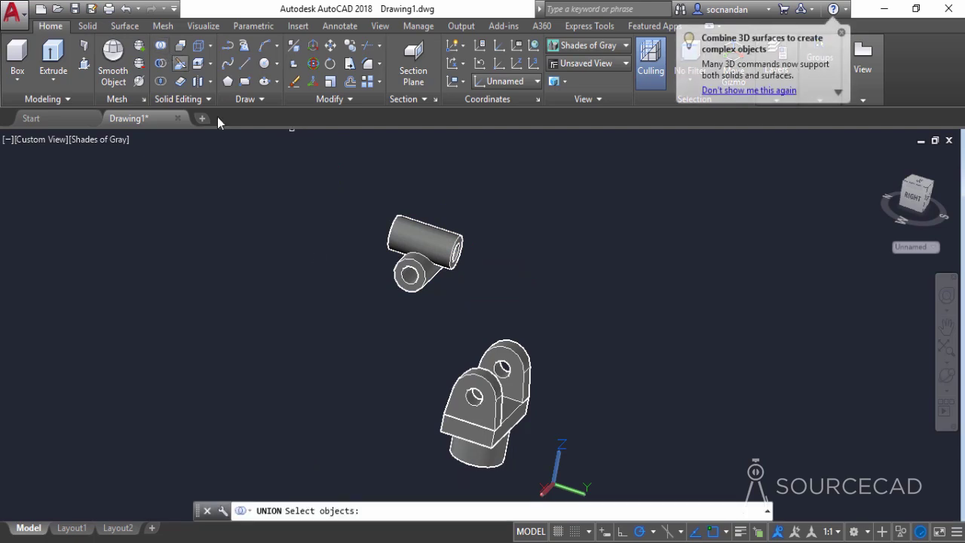
click(526, 463)
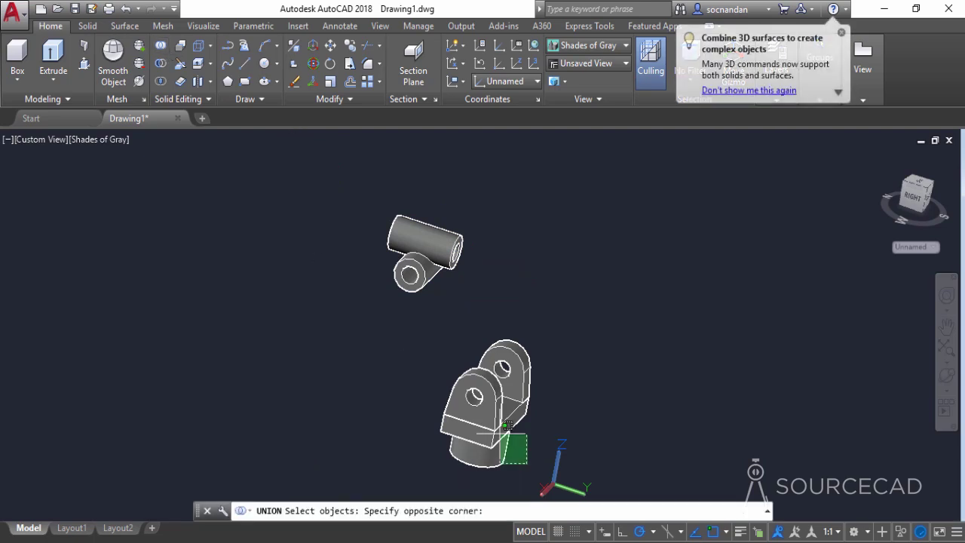
click(412, 352)
key(Return)
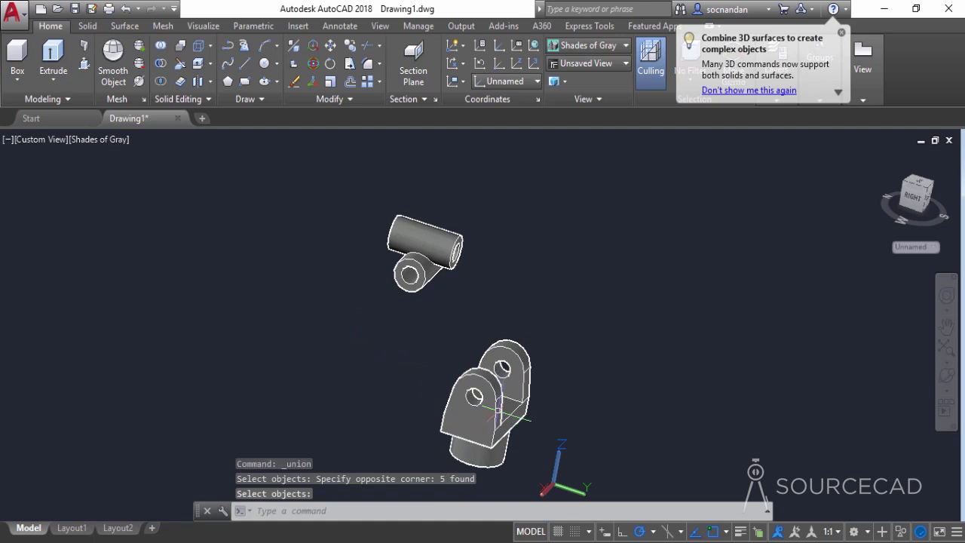
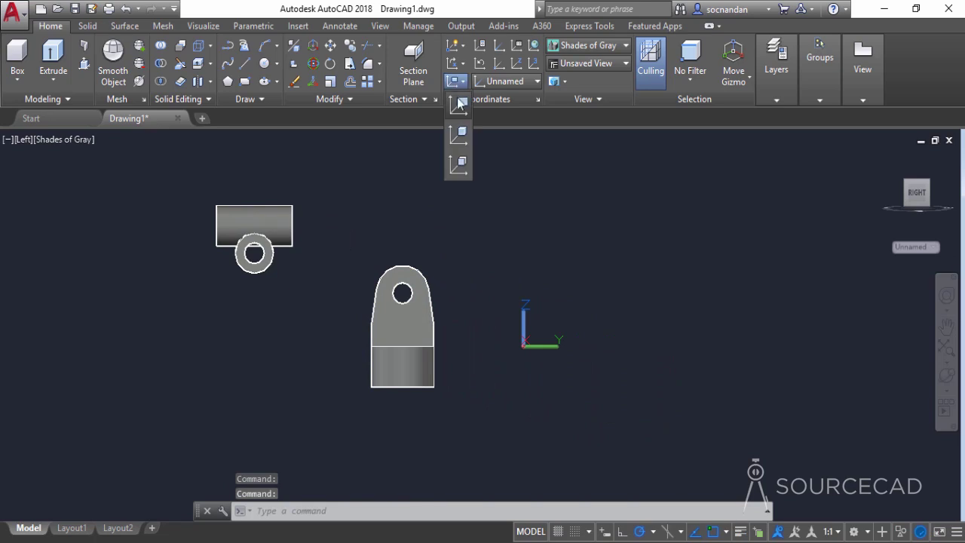
Align the UCS with the left view and draw two concentric circles with radii 25 and 15 in the empty space beside the bracket
click(453, 105)
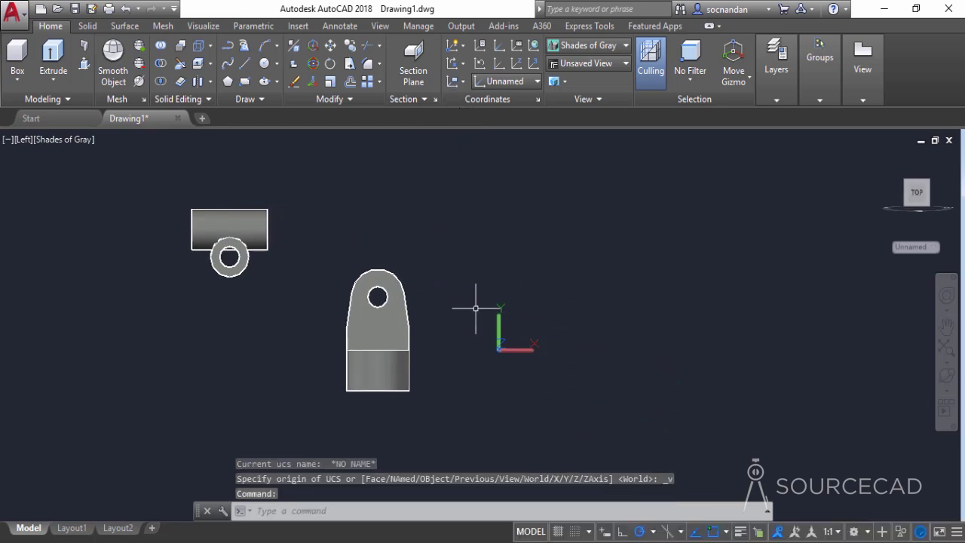
click(264, 63)
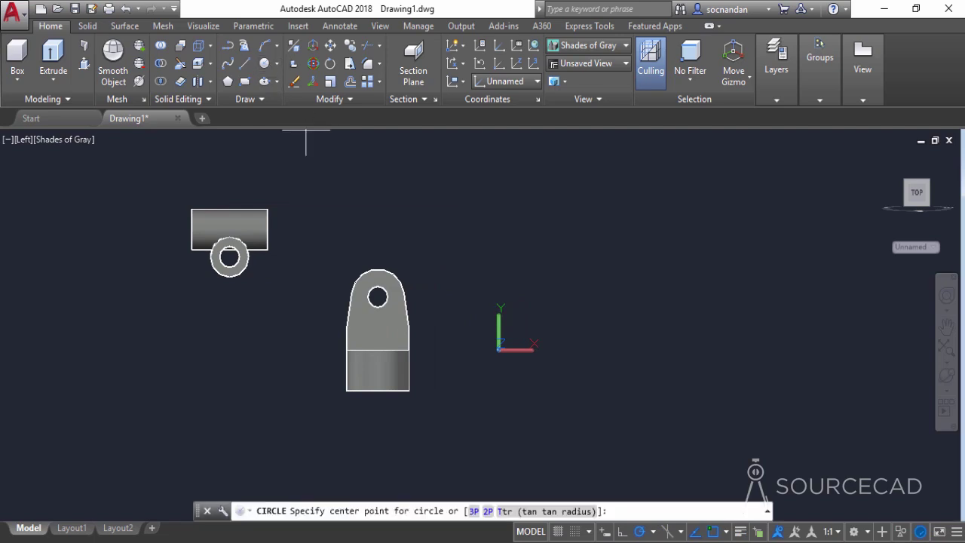
click(581, 284)
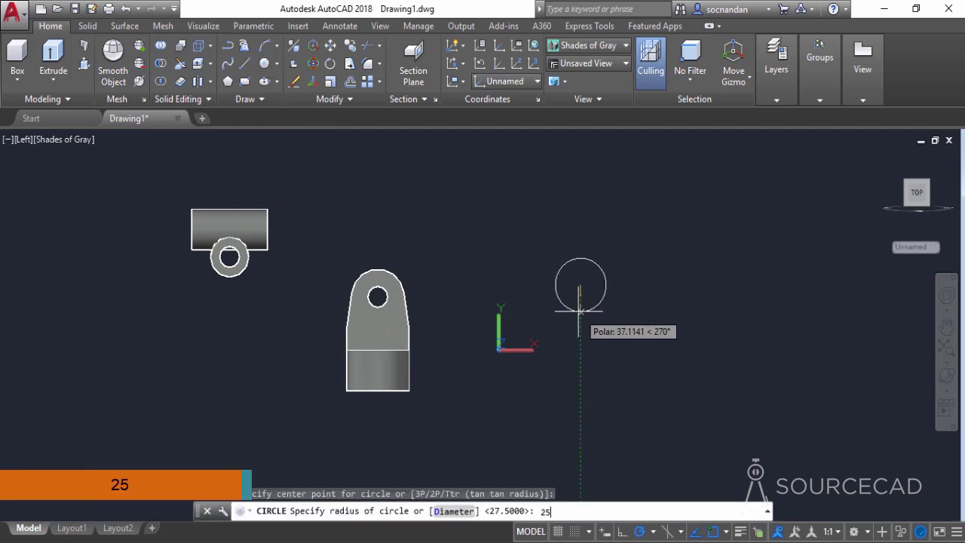
key(Return)
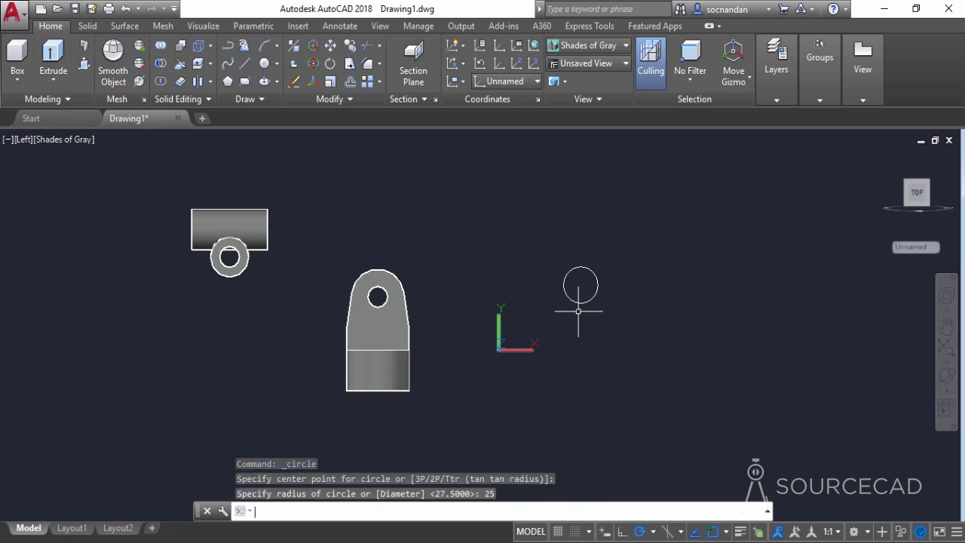
key(Return)
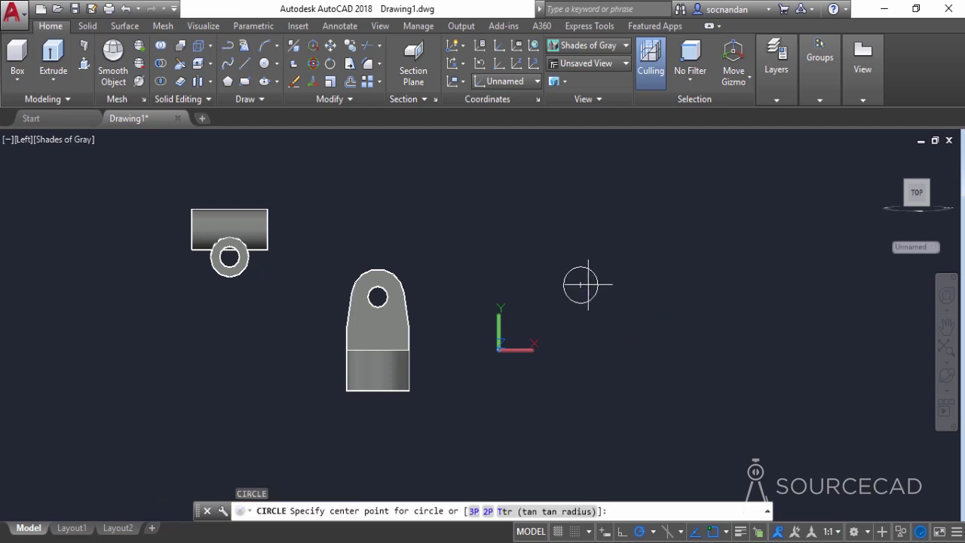
click(581, 285)
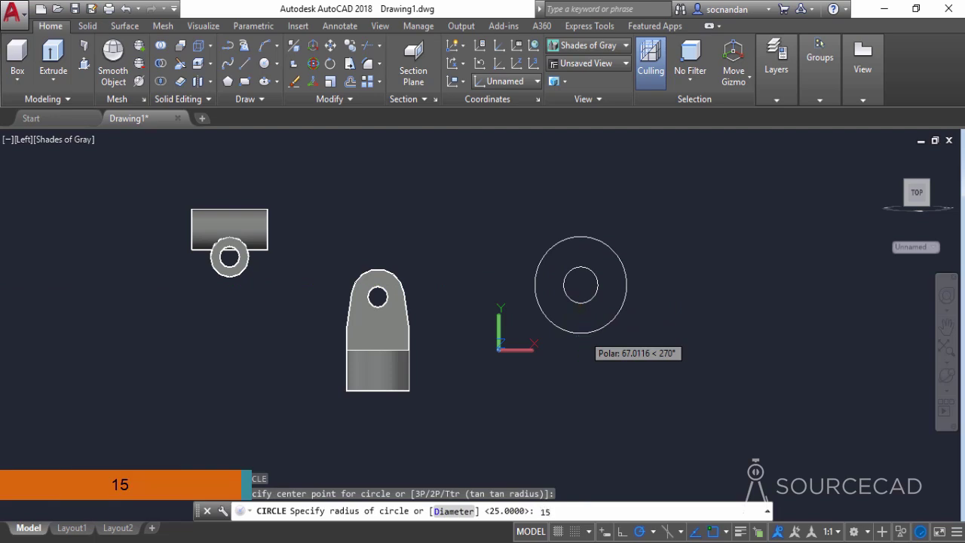
key(Return)
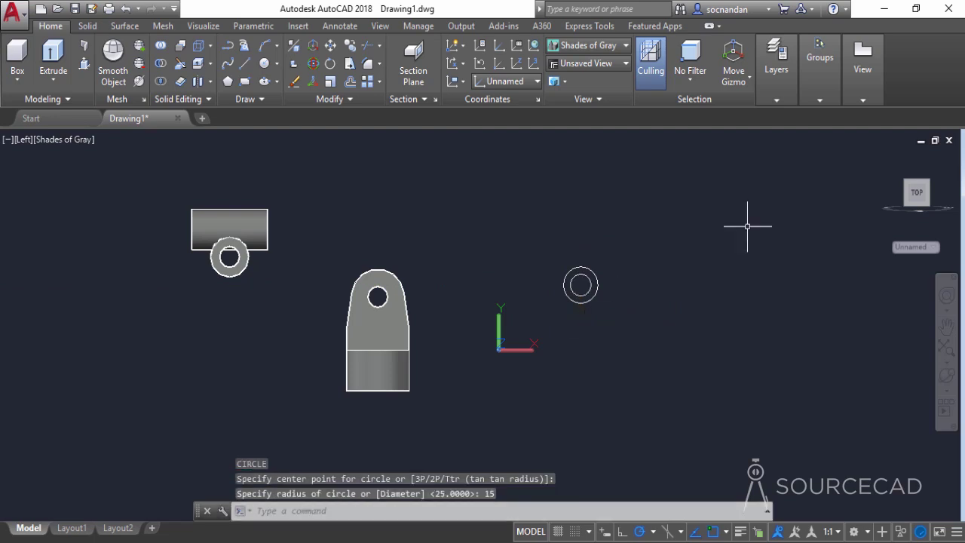
Extrude the outer radius-25 circle to a height of 10 from an angled view with parallel projection
click(887, 161)
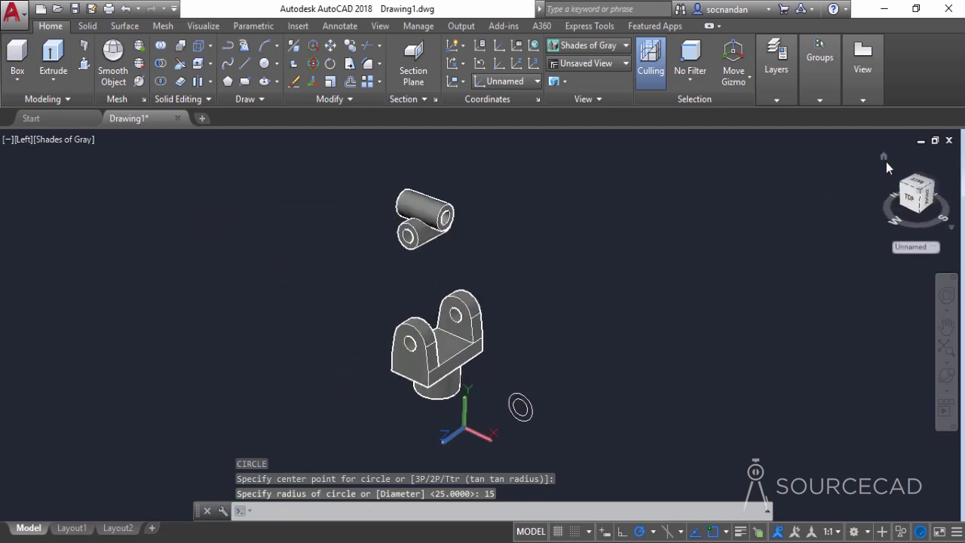
right_click(902, 190)
click(862, 215)
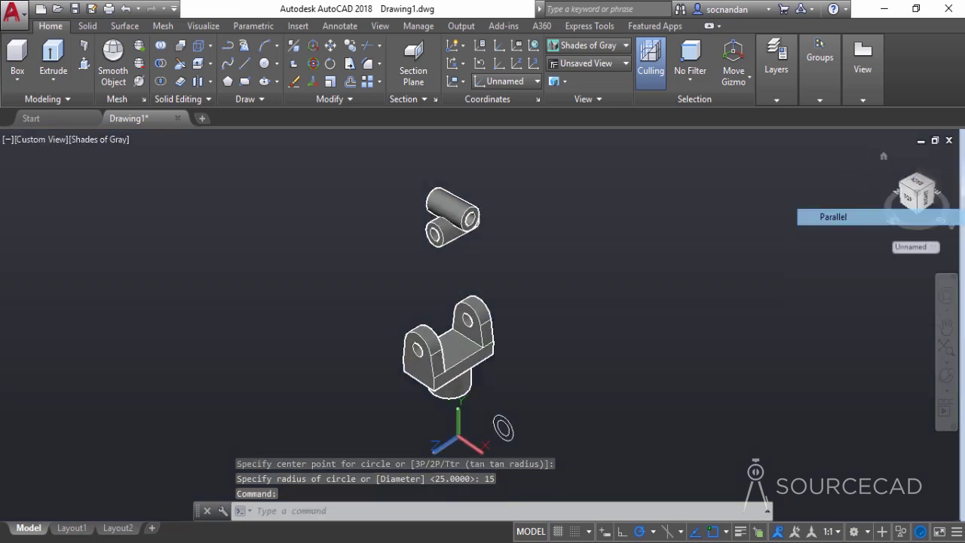
click(947, 376)
drag(554, 384, 558, 316)
right_click(558, 315)
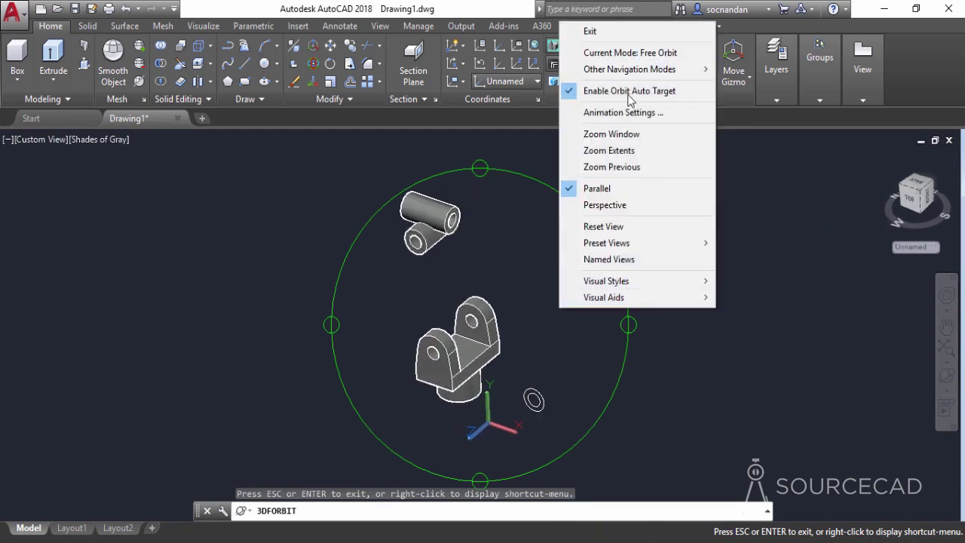
click(558, 32)
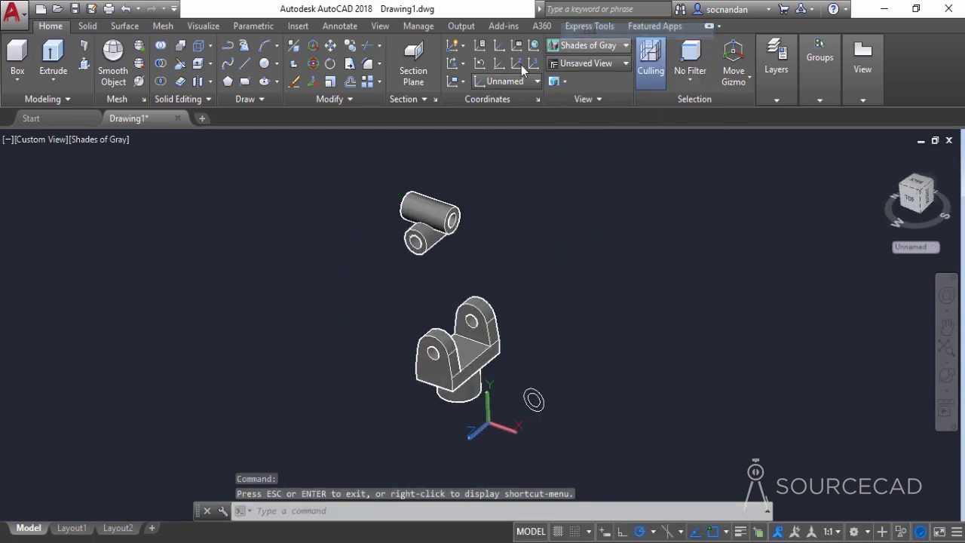
click(52, 55)
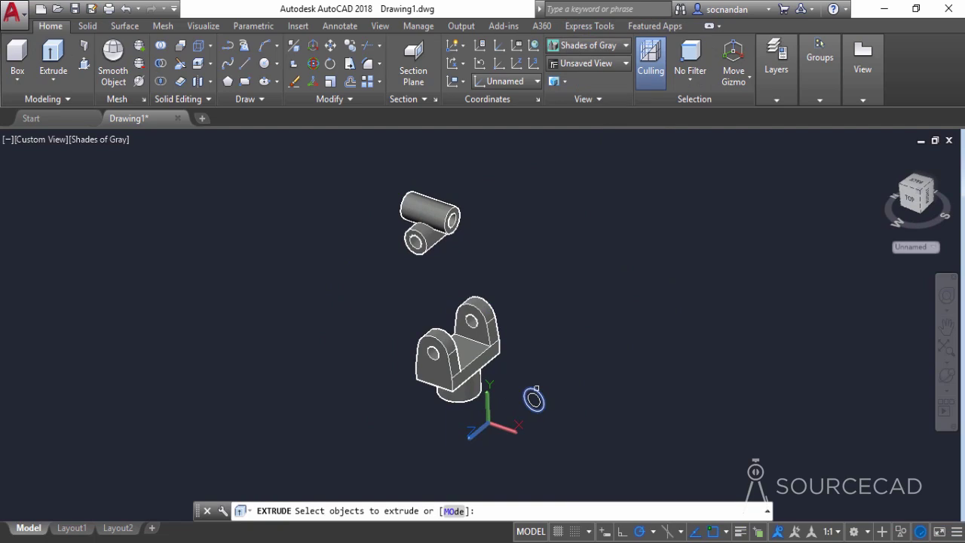
click(537, 389)
right_click(578, 275)
click(590, 286)
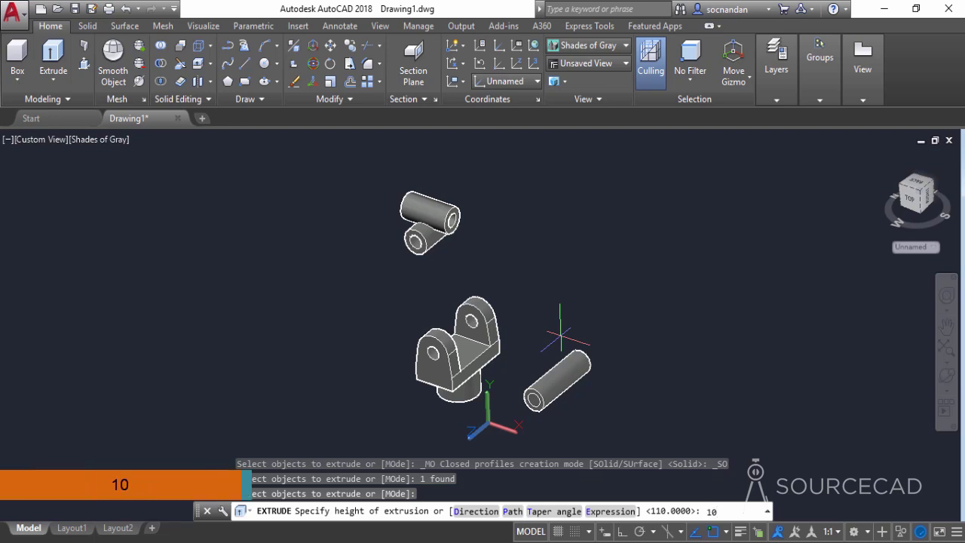
text(10)
key(Return)
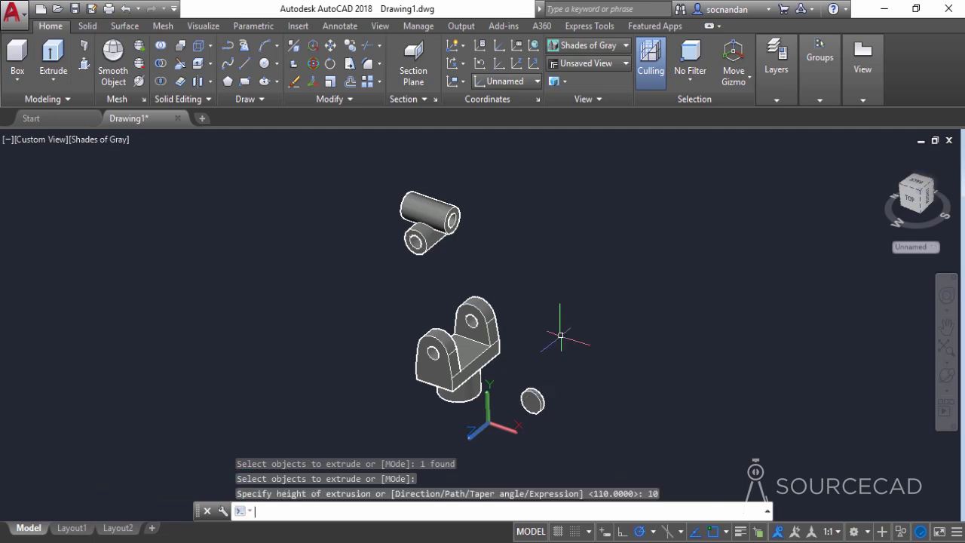
Extrude the inner radius-15 circle by -185 to form the pin's shaft, working from the opposite side
click(947, 375)
drag(543, 354, 309, 371)
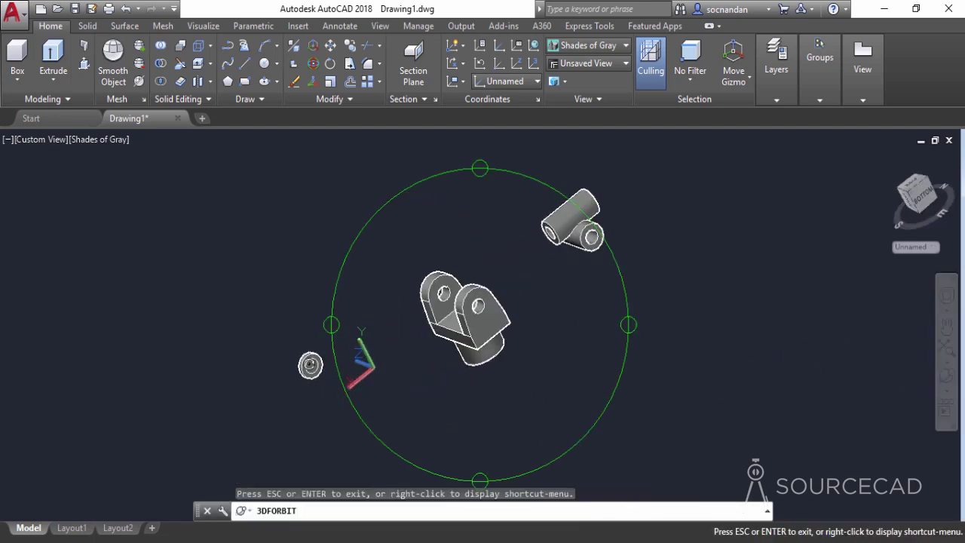
scroll(309, 374, up, 3)
scroll(312, 364, up, 2)
right_click(374, 278)
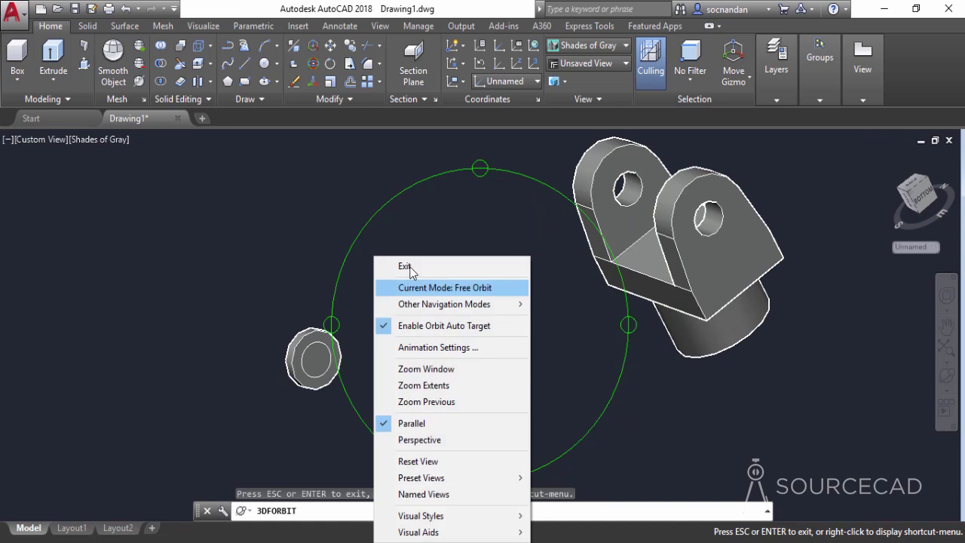
click(396, 264)
click(53, 60)
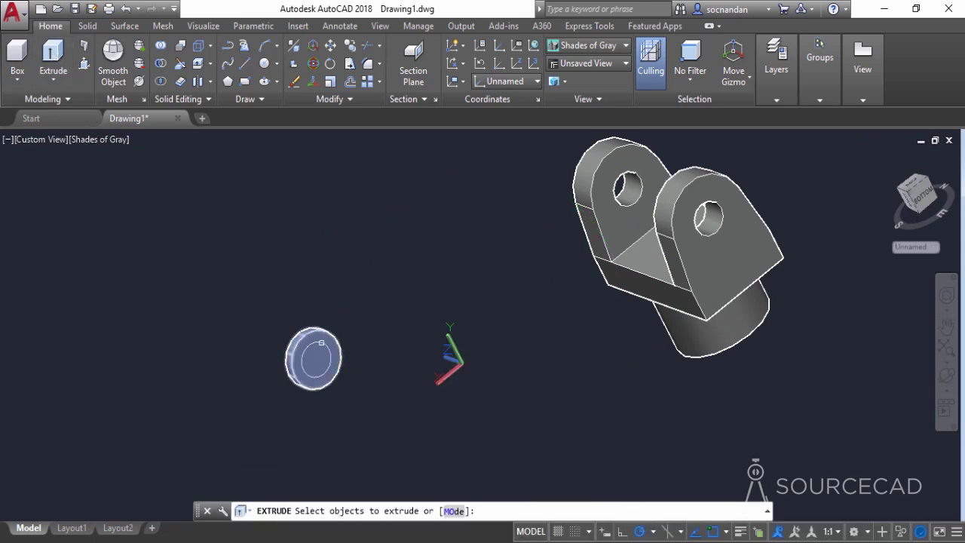
click(303, 363)
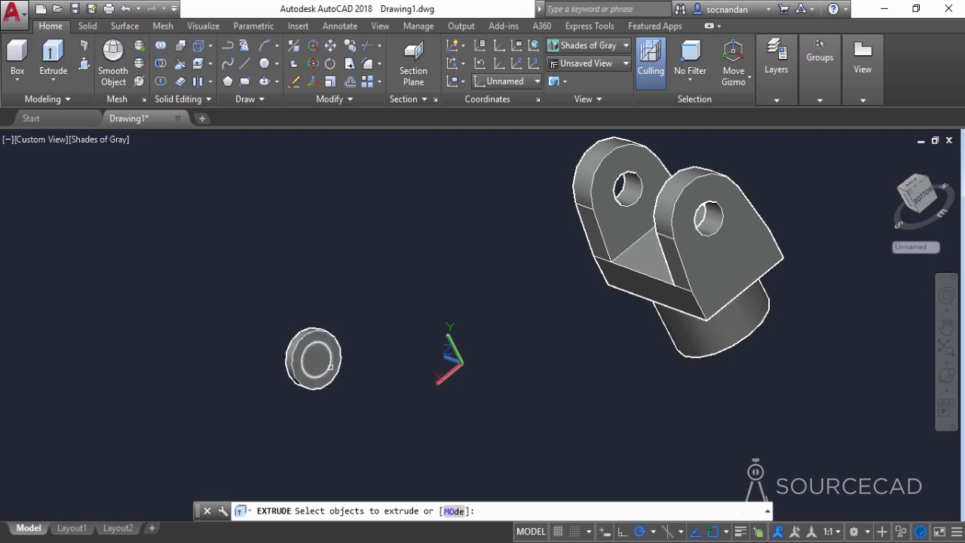
click(329, 367)
right_click(370, 279)
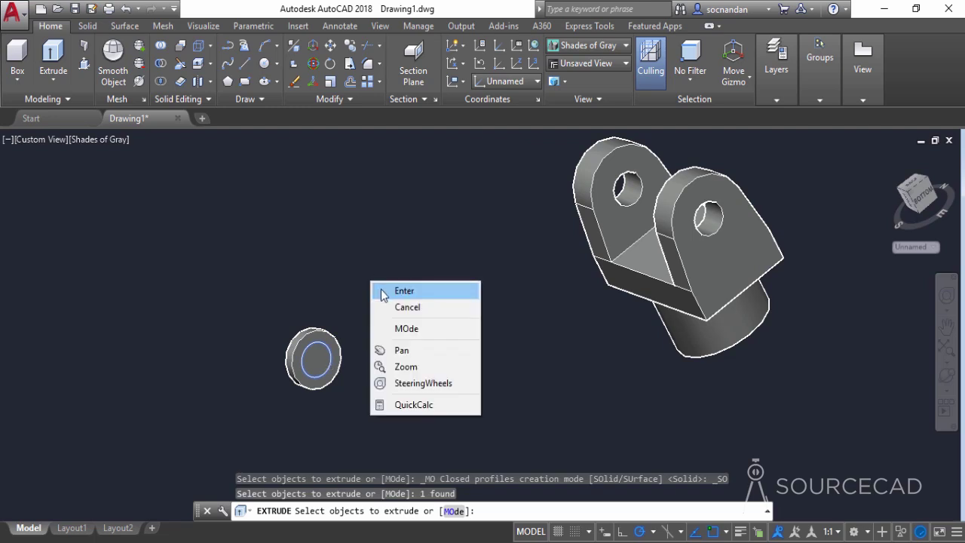
click(382, 288)
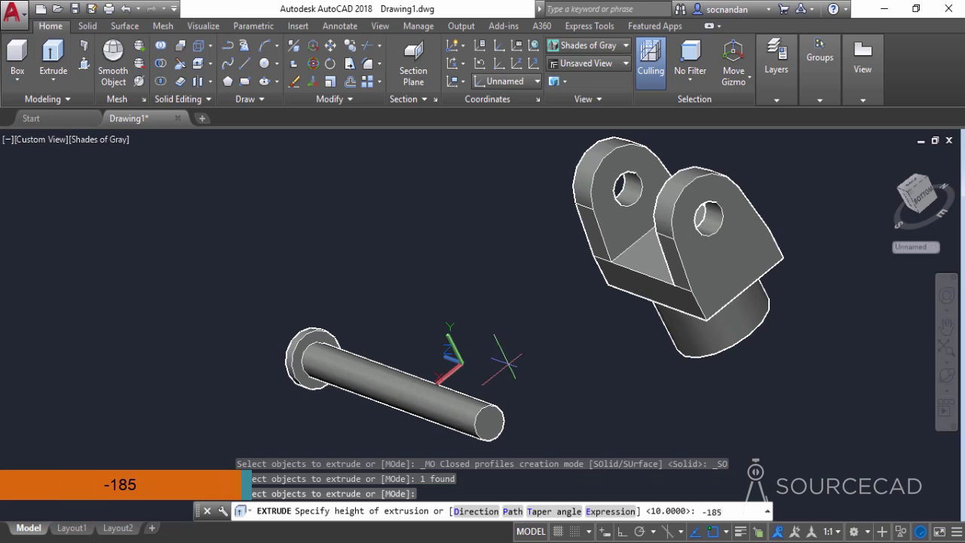
text(-185)
key(Return)
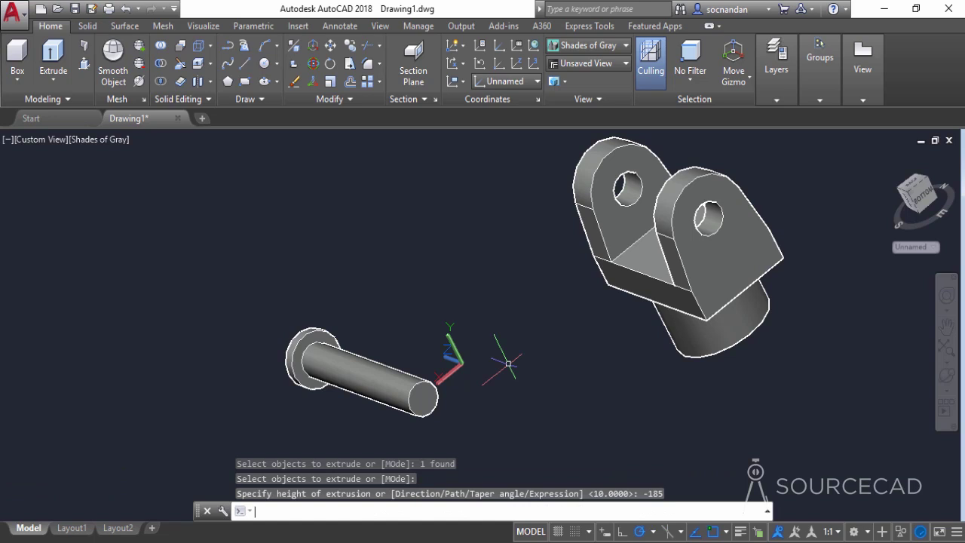
In the right view, draw concentric circles with radii 15 and 25 between the pin and the bracket
click(926, 198)
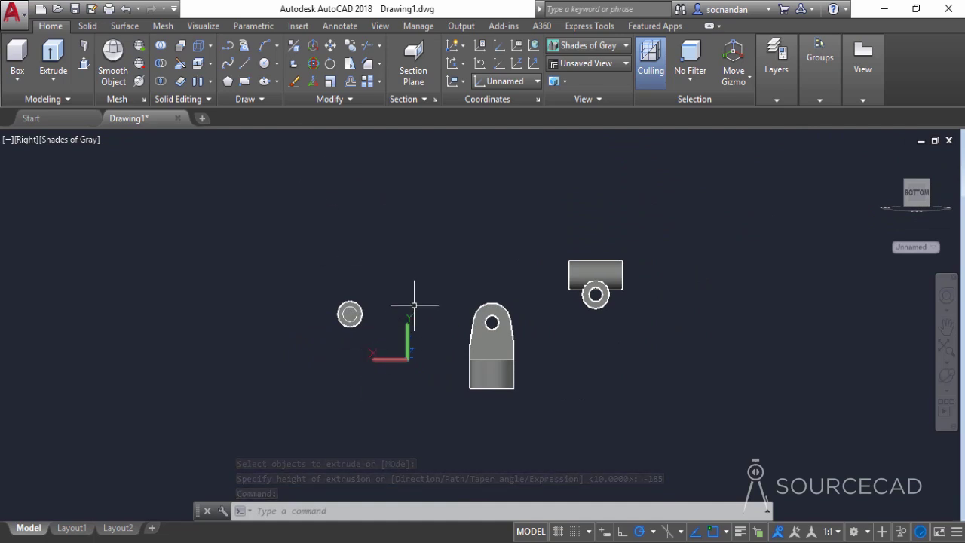
click(265, 64)
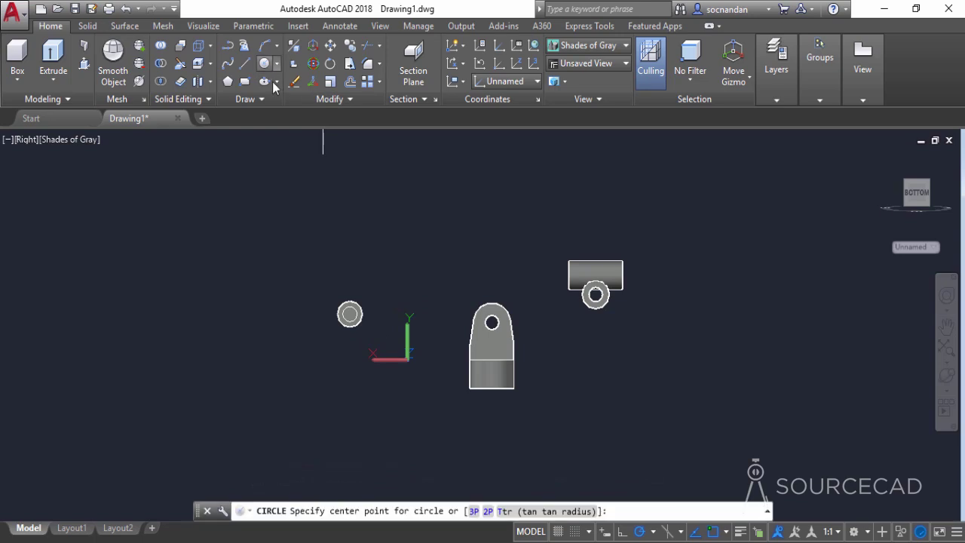
click(395, 312)
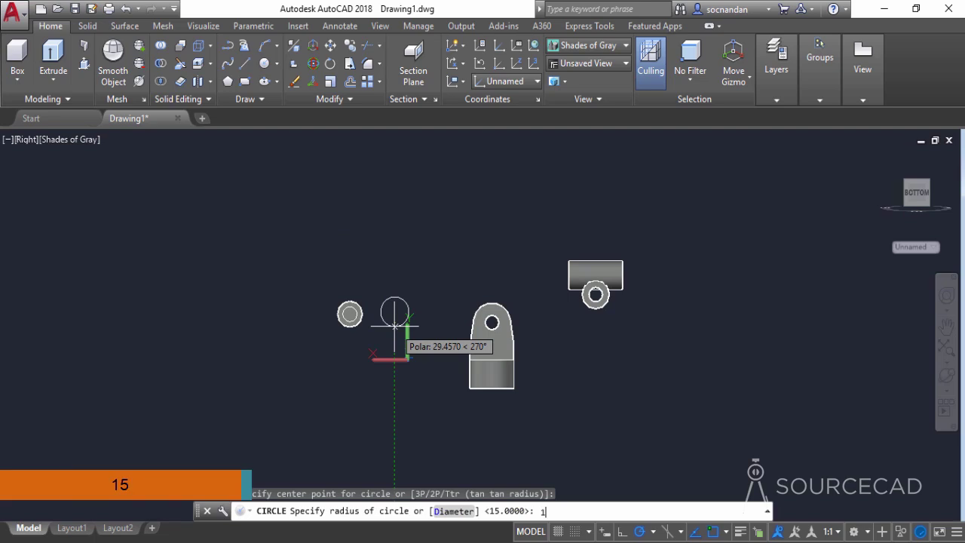
text(15)
key(Return)
key(Return)
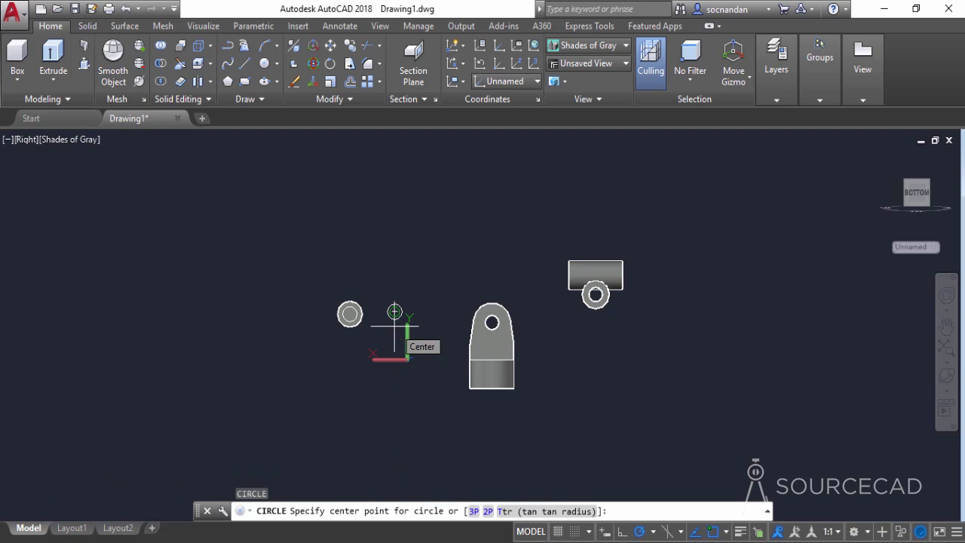
click(394, 312)
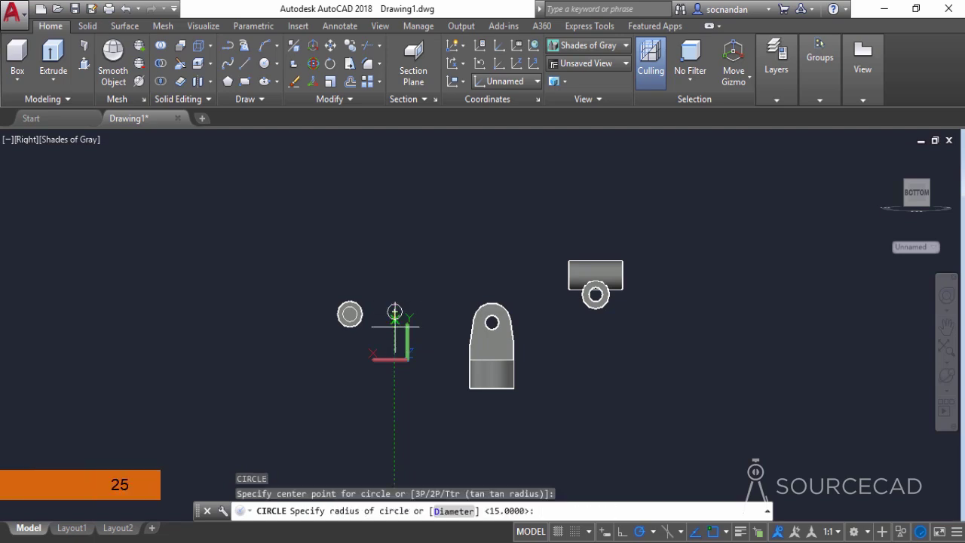
text(25)
key(Return)
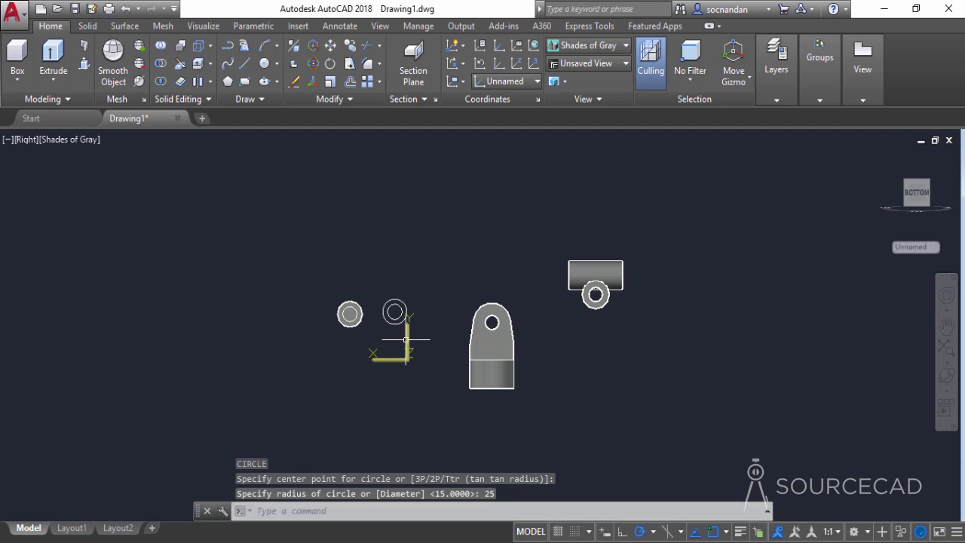
Presspull the area between the two new concentric circles to a height of 10 to form a washer
click(947, 375)
drag(398, 301, 354, 302)
scroll(354, 301, up, 4)
right_click(417, 249)
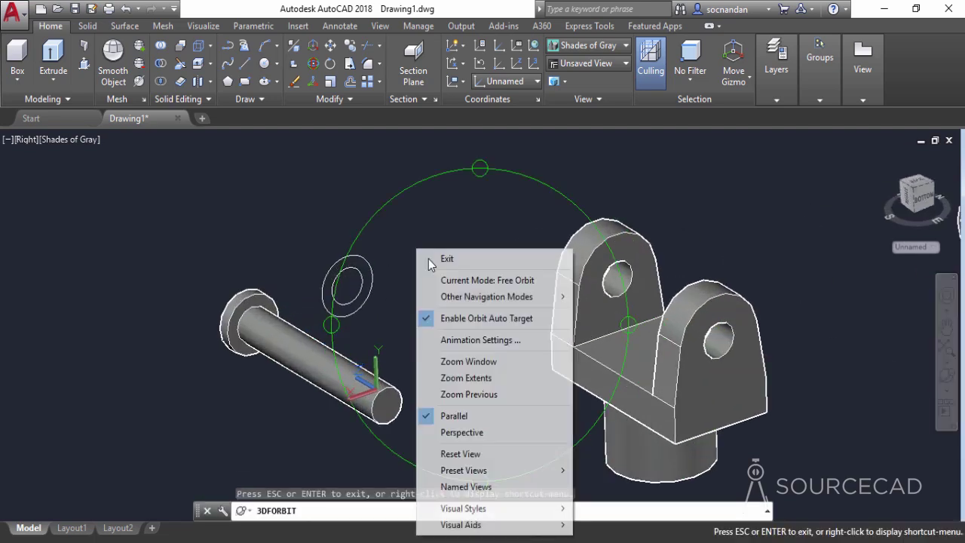
click(447, 259)
click(85, 62)
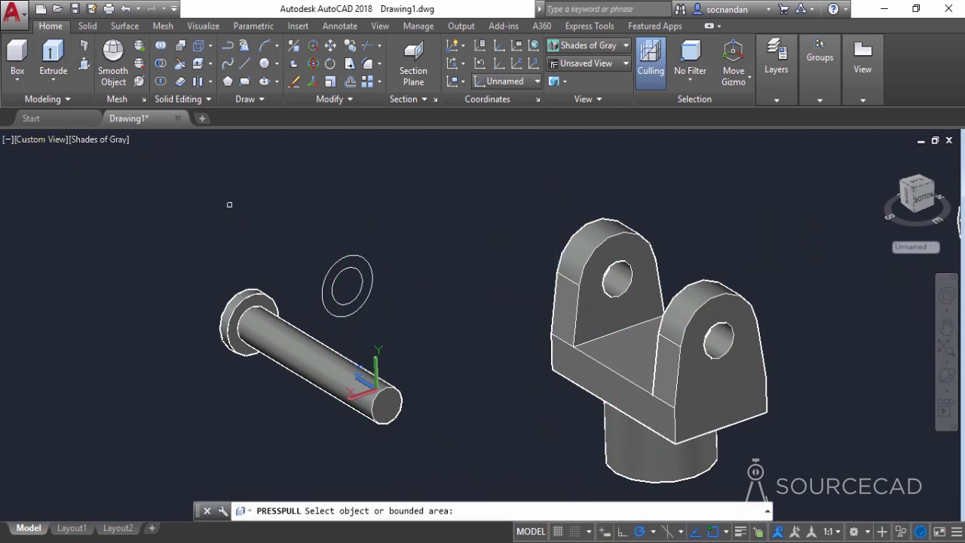
click(361, 269)
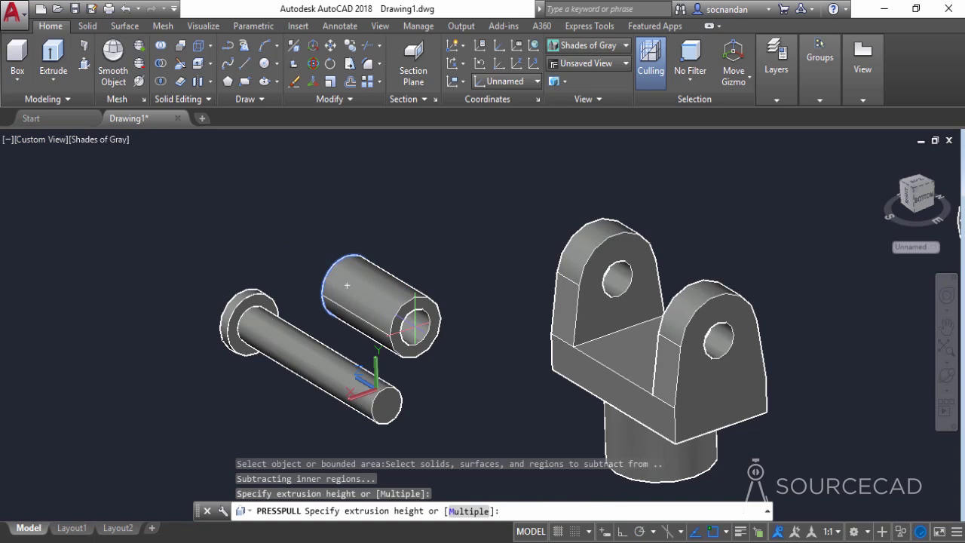
text(10)
key(Return)
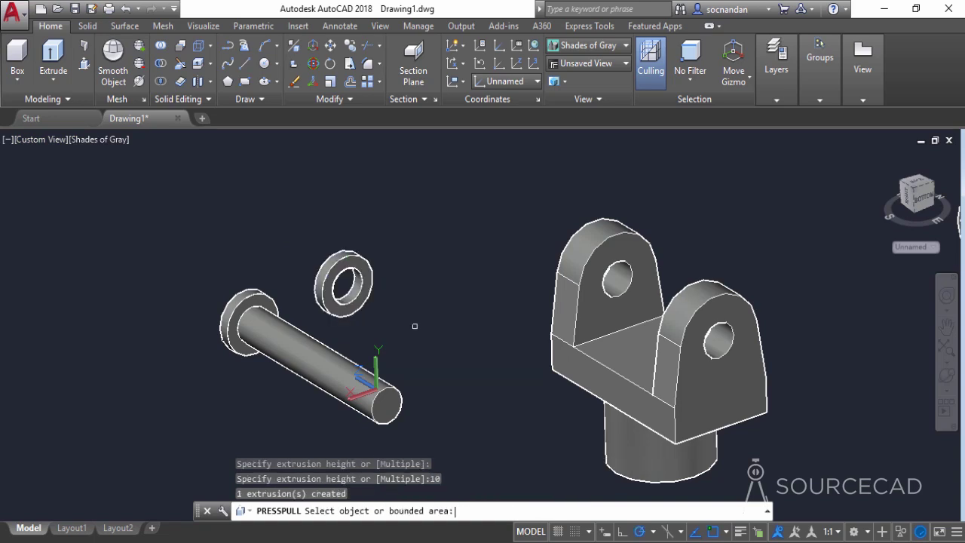
key(Return)
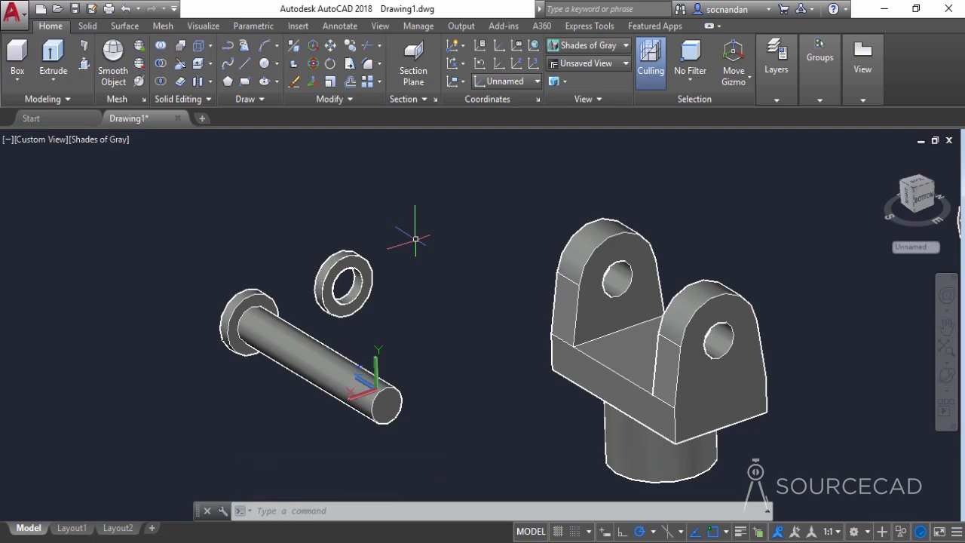
Move the connector between the bracket's uprights, from its lower cylinder's end centre to the hole centre on the near upright's inner face
scroll(415, 239, down, 3)
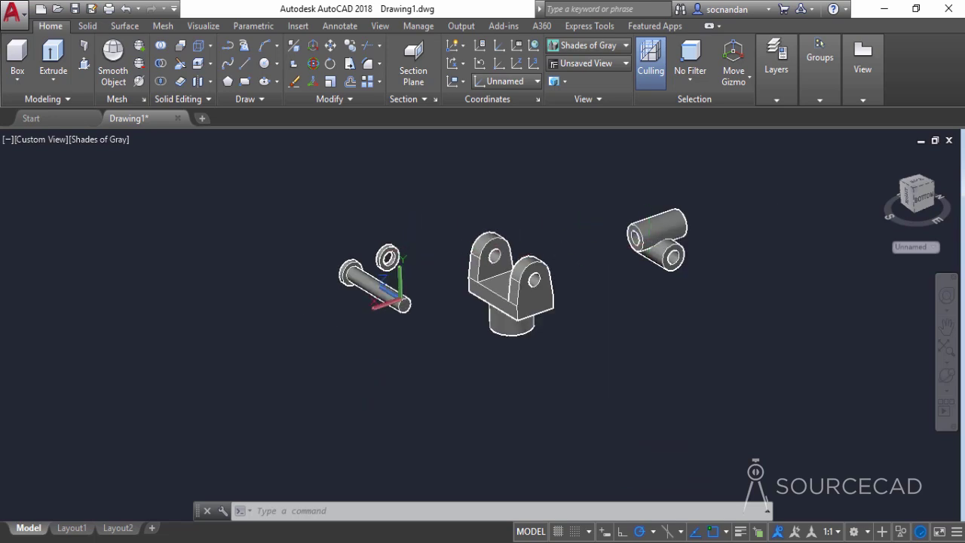
click(646, 234)
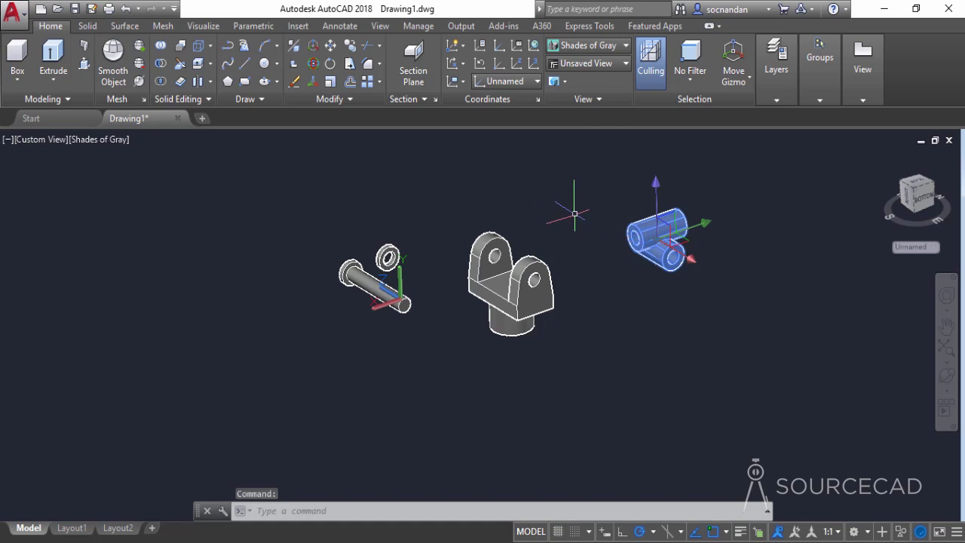
click(332, 48)
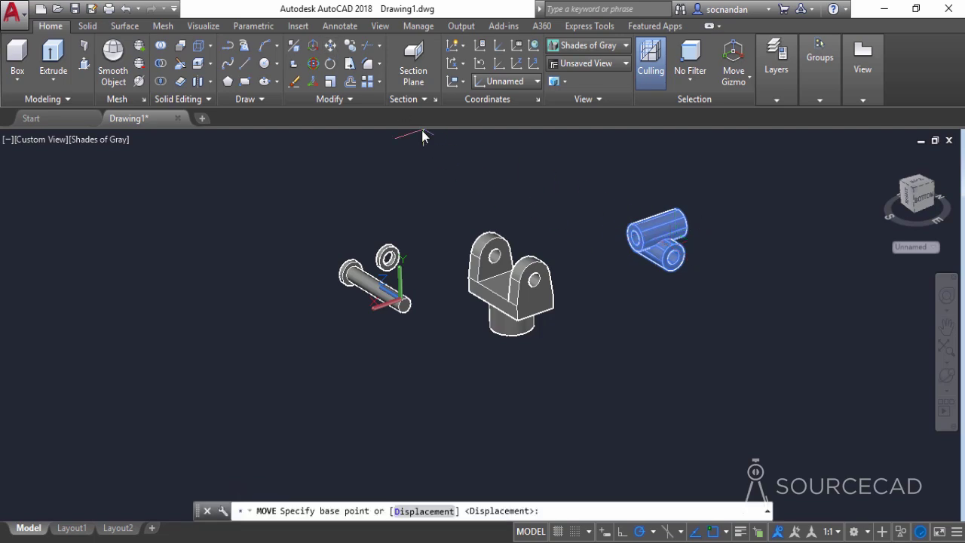
scroll(674, 257, up, 3)
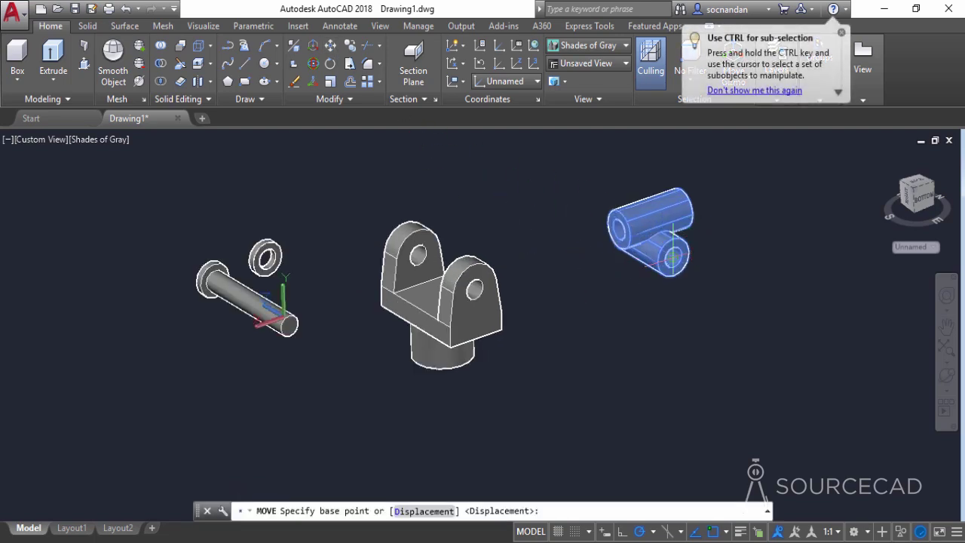
click(672, 258)
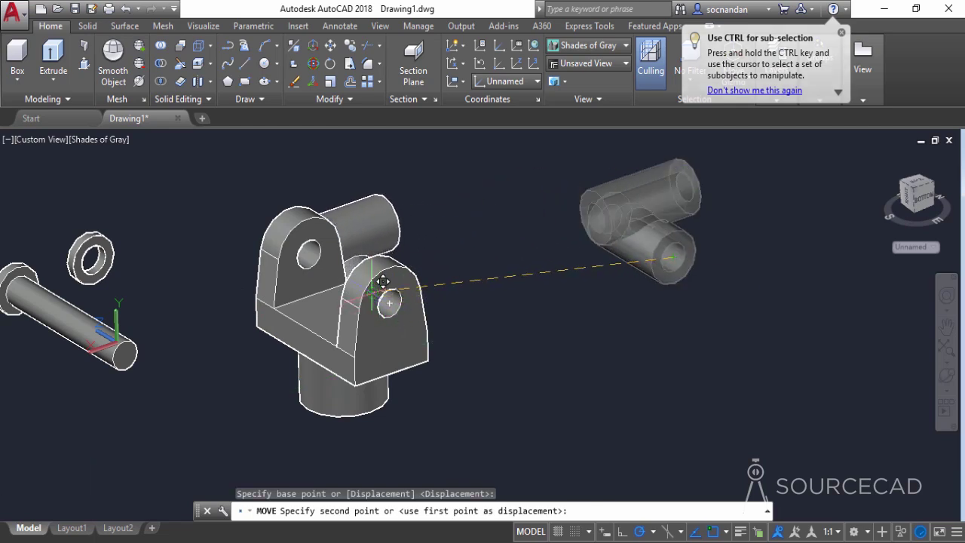
scroll(390, 294, up, 4)
scroll(419, 301, up, 2)
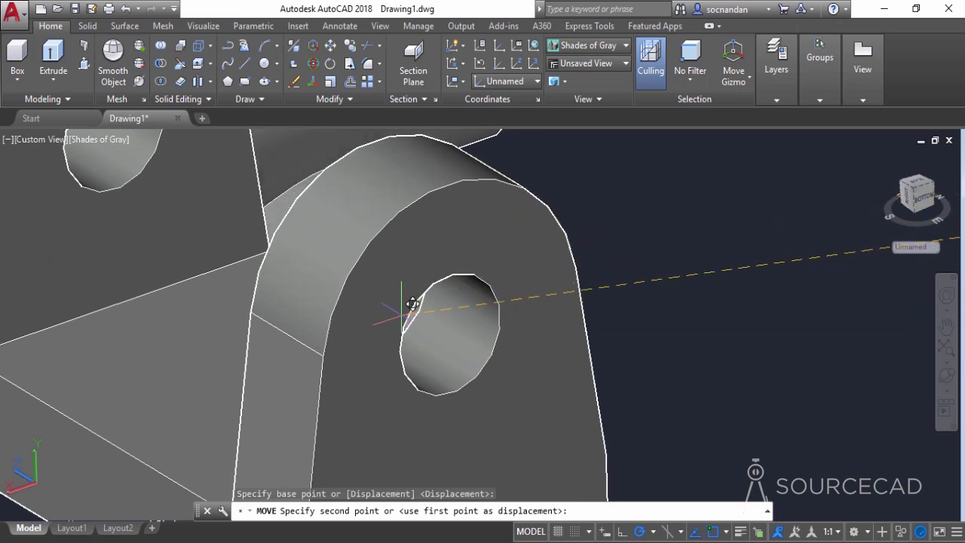
scroll(360, 256, down, 2)
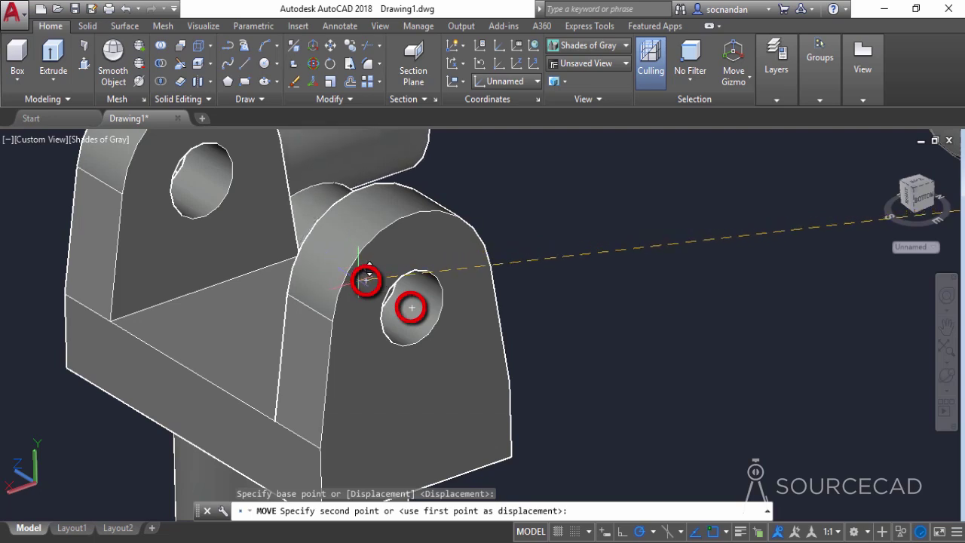
click(365, 281)
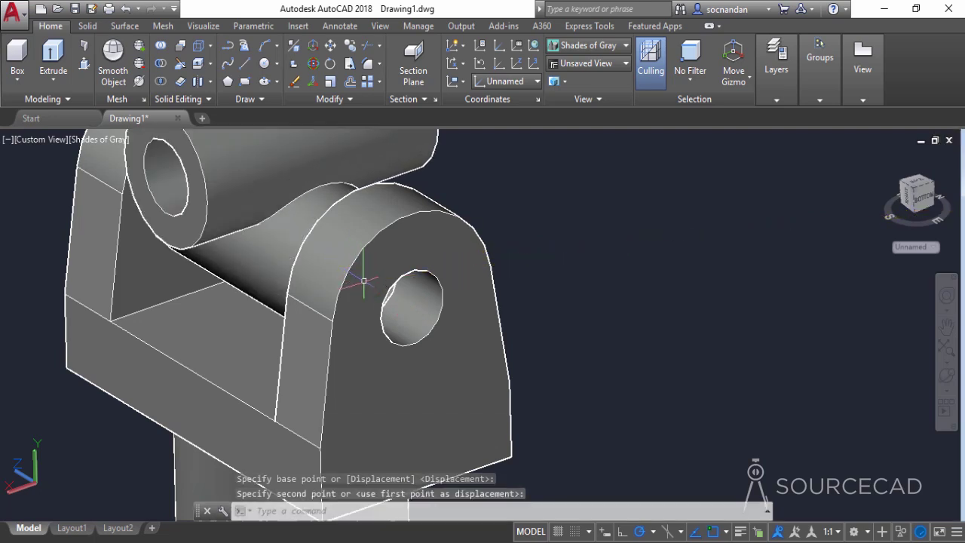
scroll(497, 256, down, 5)
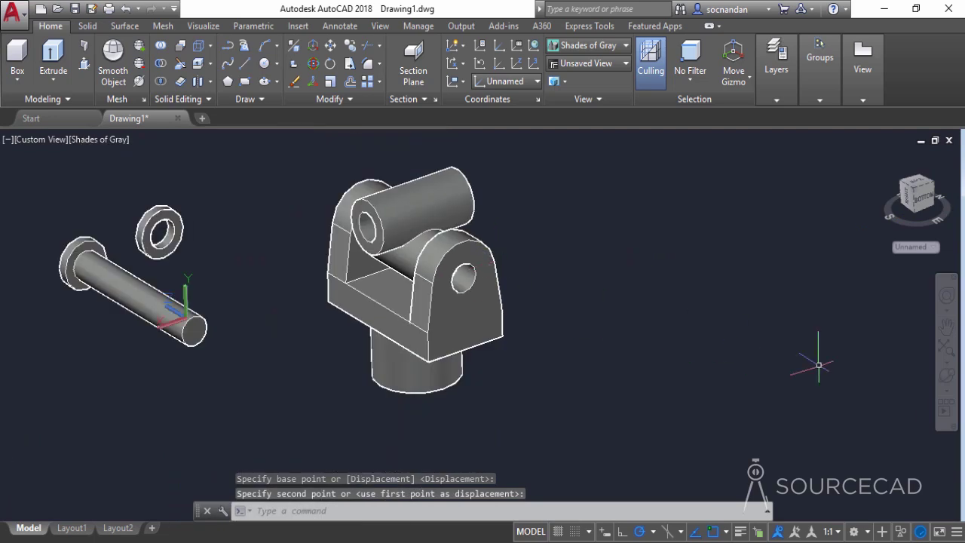
click(947, 375)
drag(528, 286, 498, 302)
right_click(578, 193)
click(596, 205)
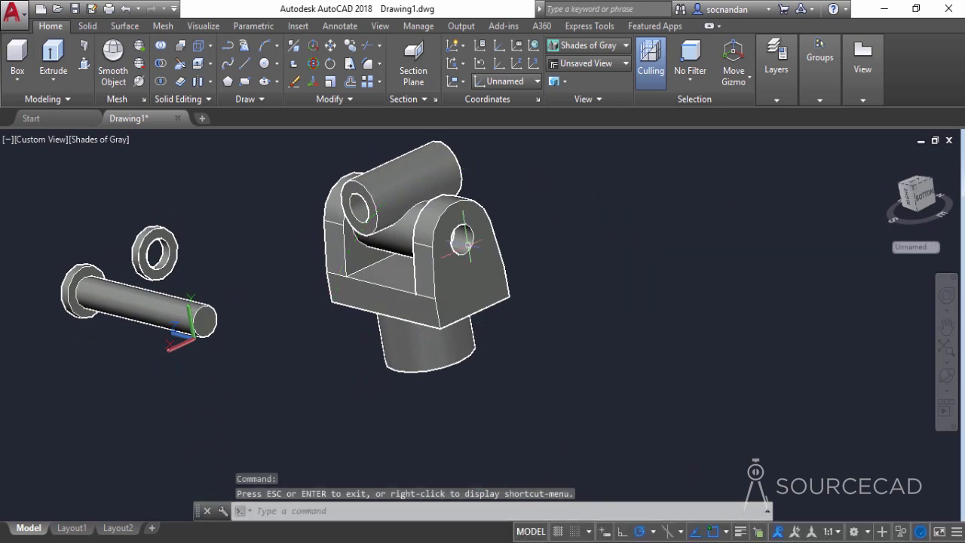
Union the pin's head and shaft into a single solid
click(136, 304)
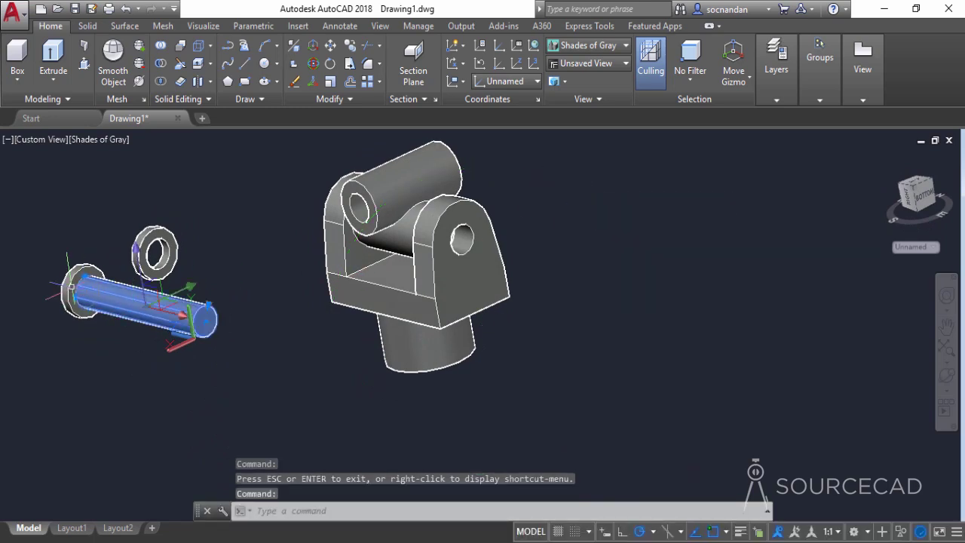
click(75, 291)
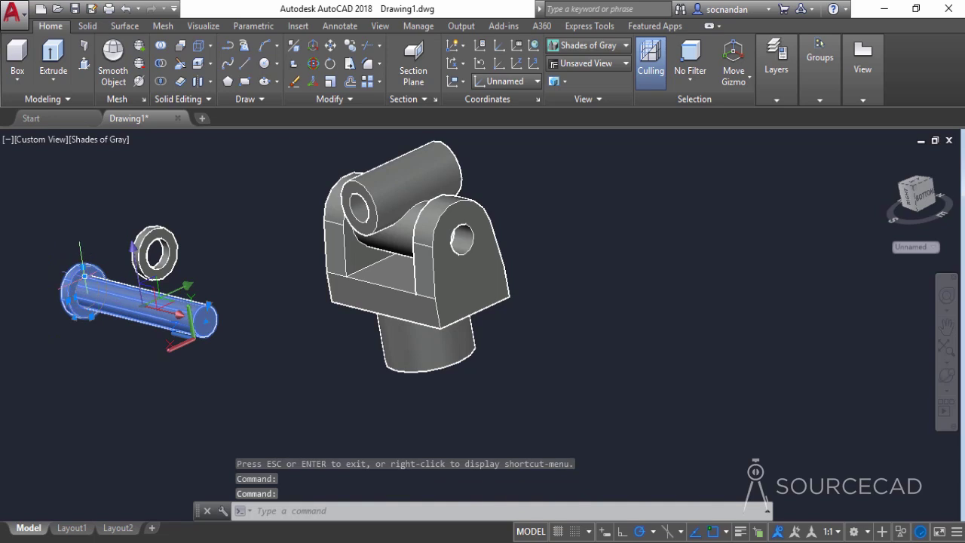
click(157, 52)
click(103, 341)
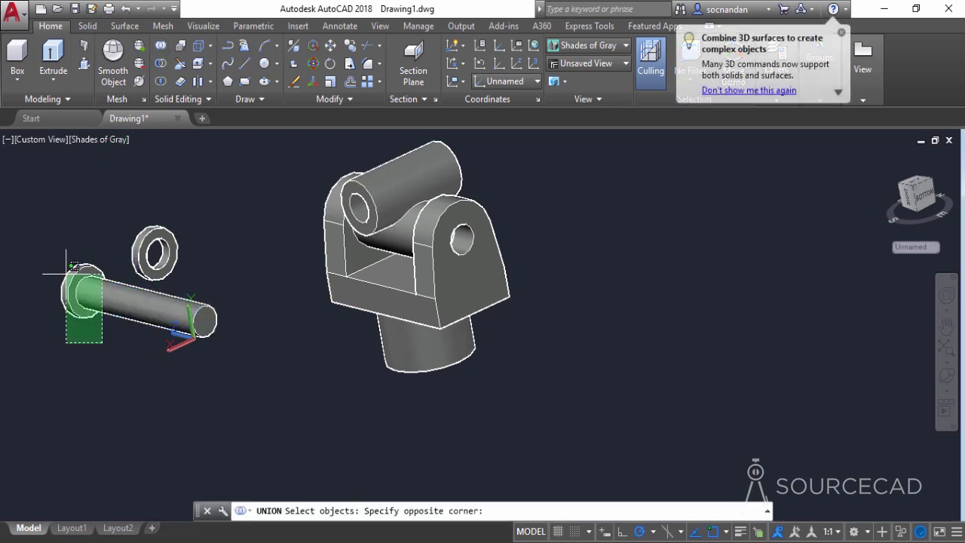
click(54, 237)
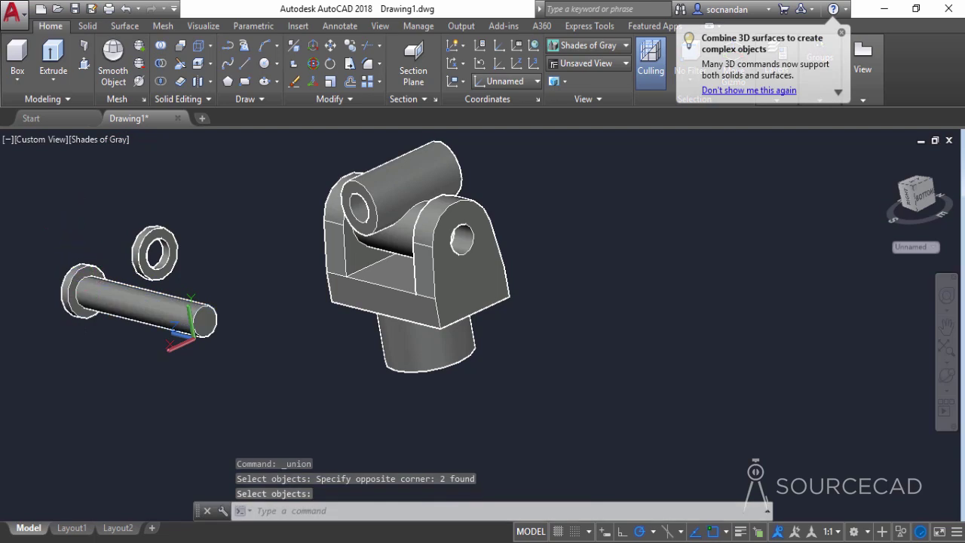
key(Return)
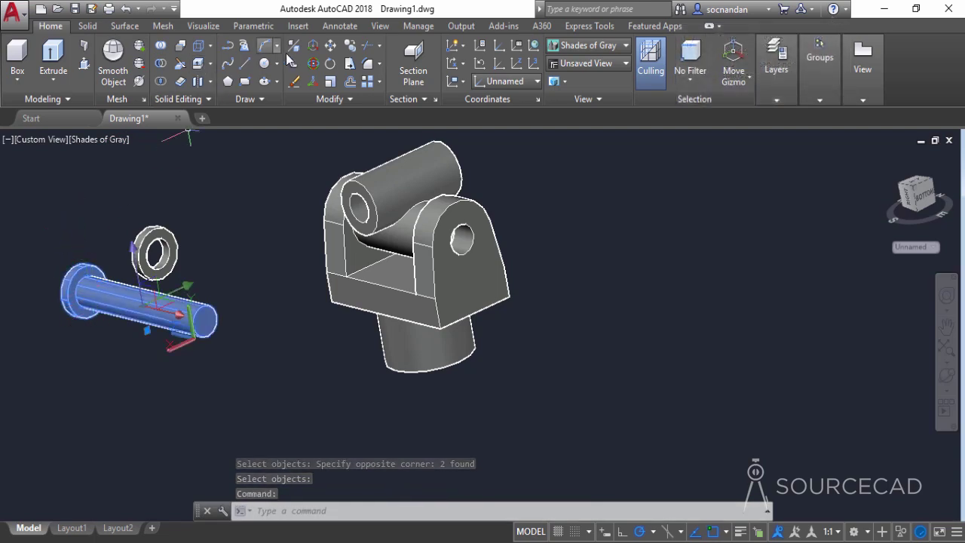
Move the pin from its shaft's end centre to the hole centre on the bracket upright's outer face
click(331, 49)
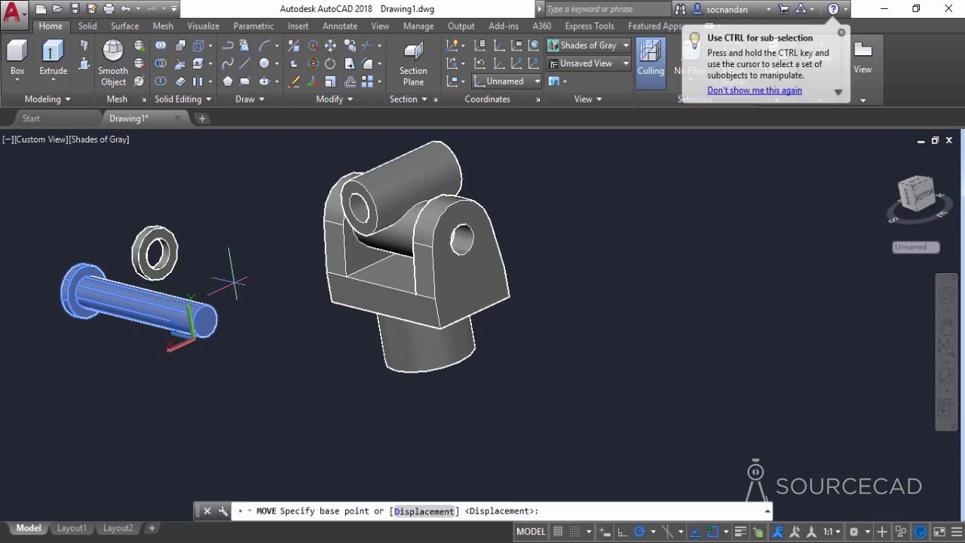
click(203, 323)
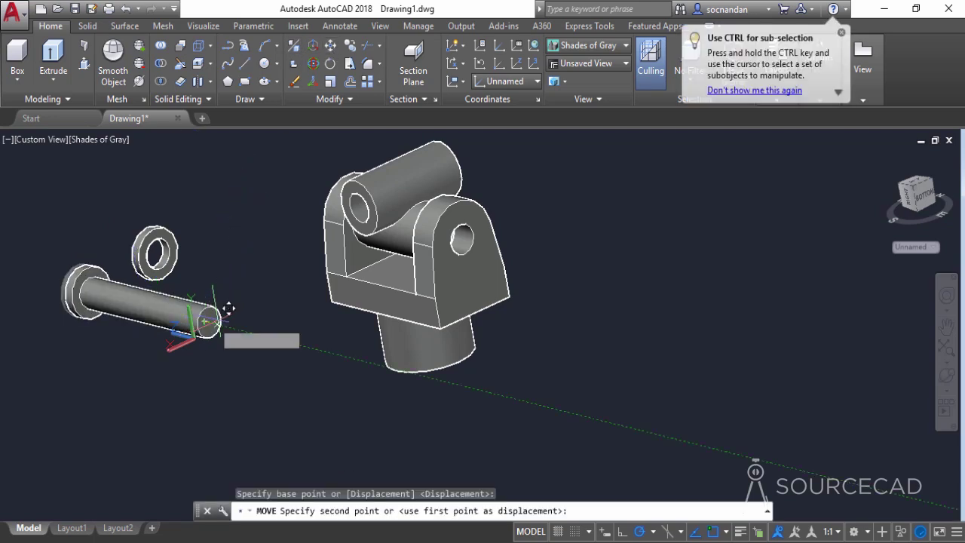
click(460, 239)
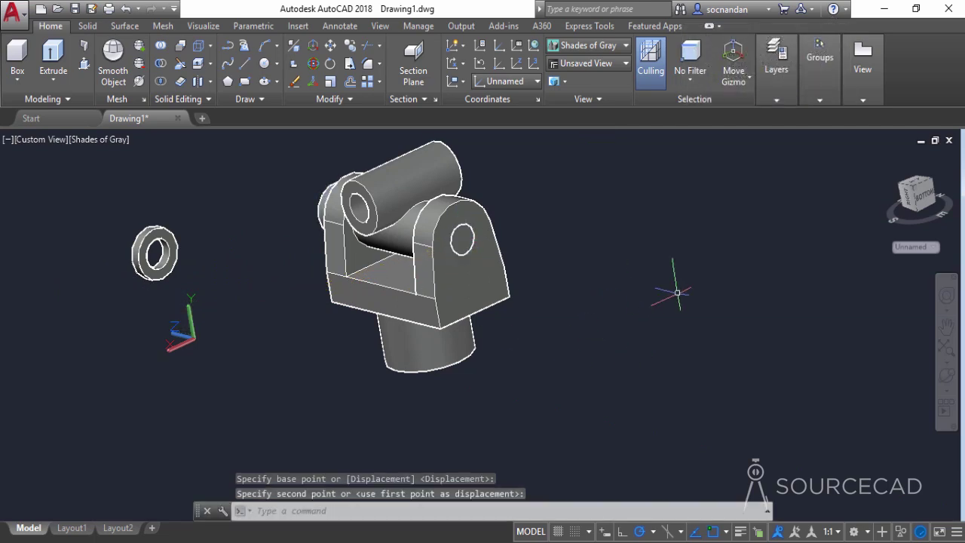
Slide the pin along its axis with object snap off until its head sits against the bracket's upright
click(945, 377)
drag(449, 318, 300, 205)
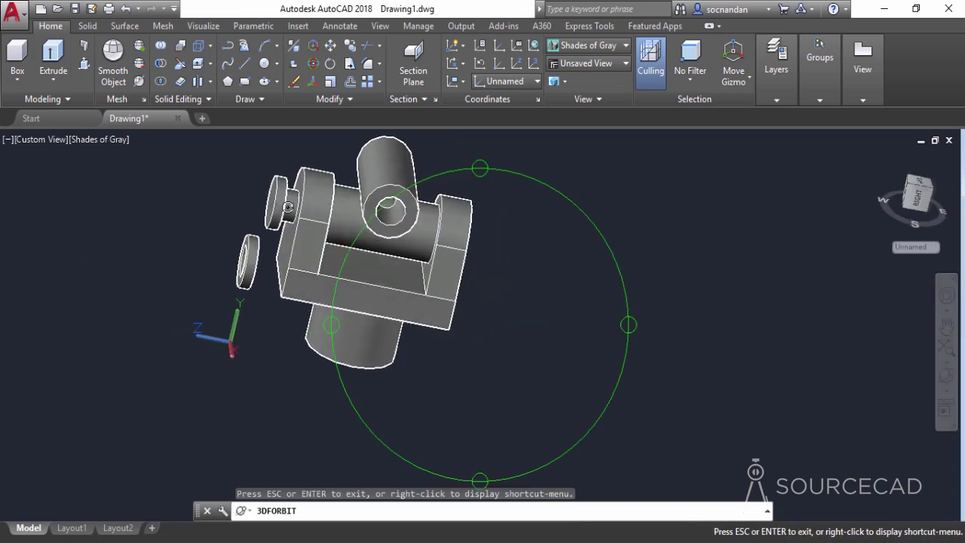
scroll(281, 194, up, 4)
right_click(175, 199)
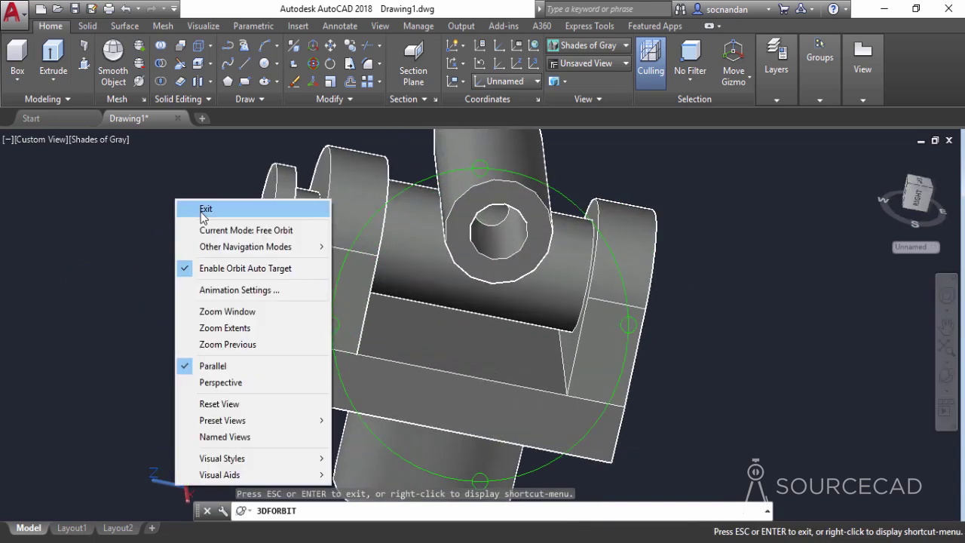
click(200, 208)
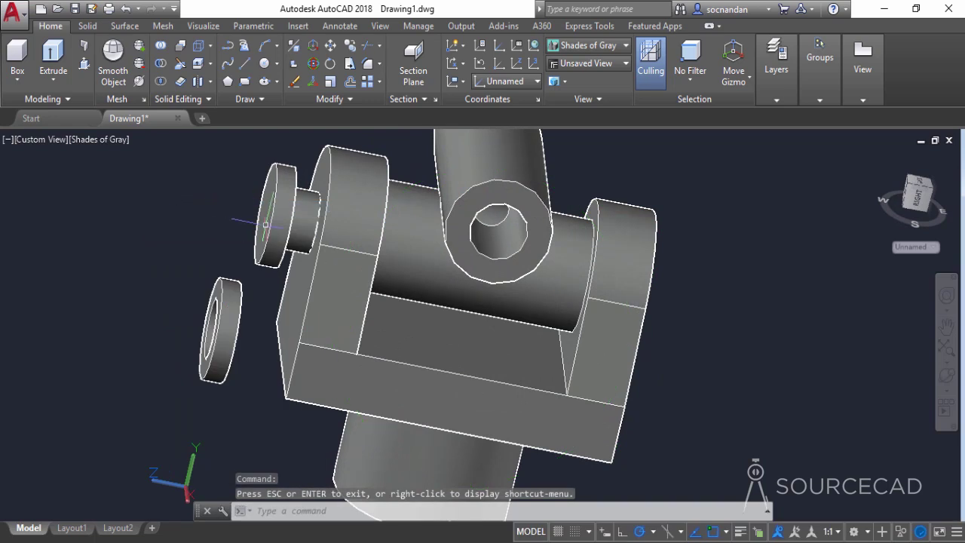
click(281, 213)
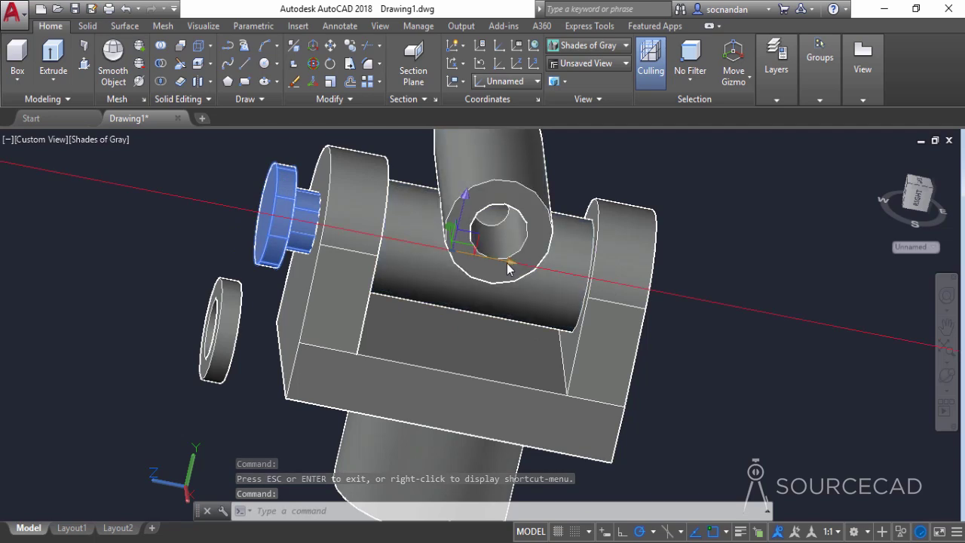
click(510, 287)
click(464, 237)
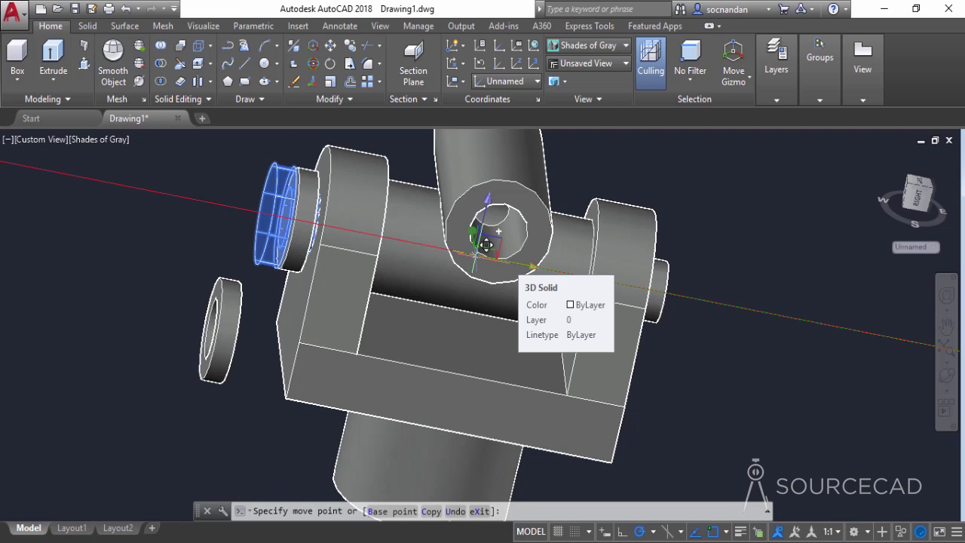
key(F3)
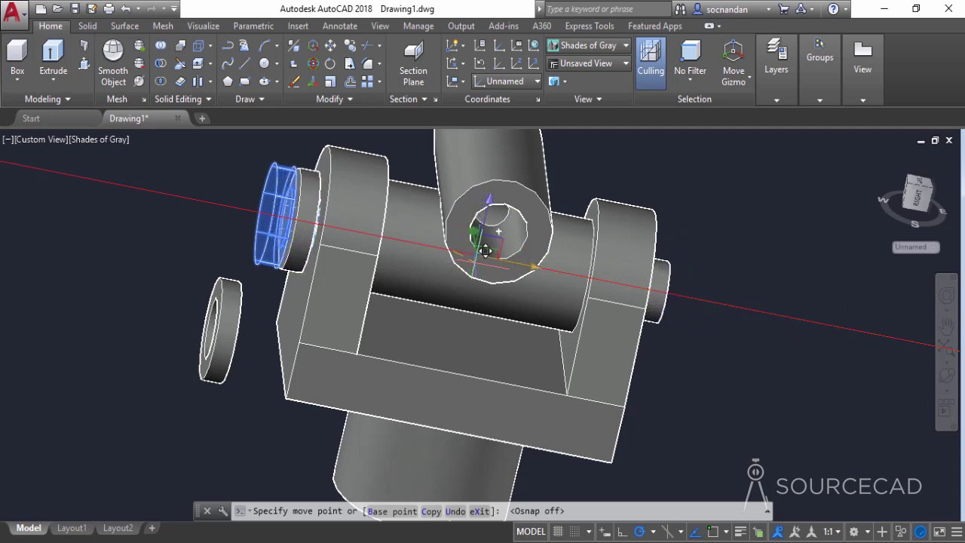
click(453, 290)
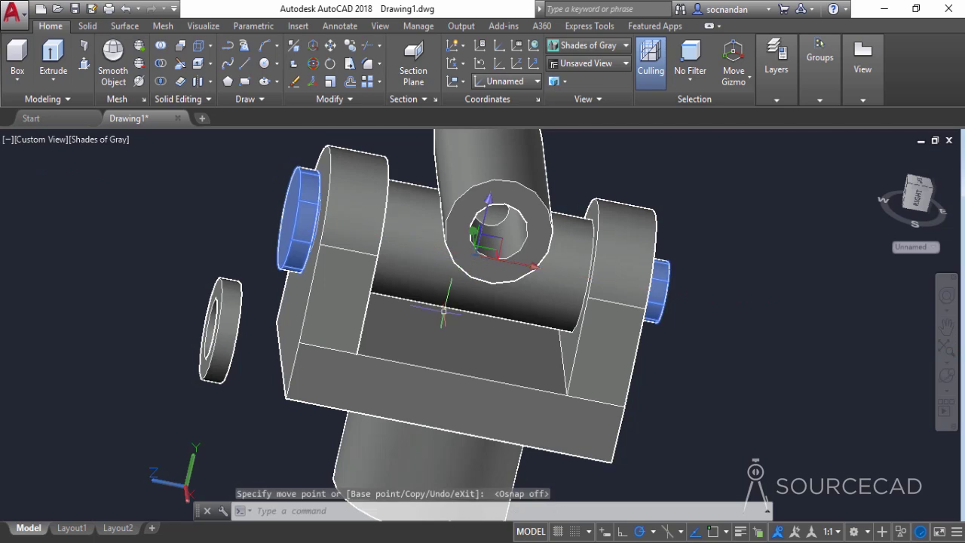
key(Escape)
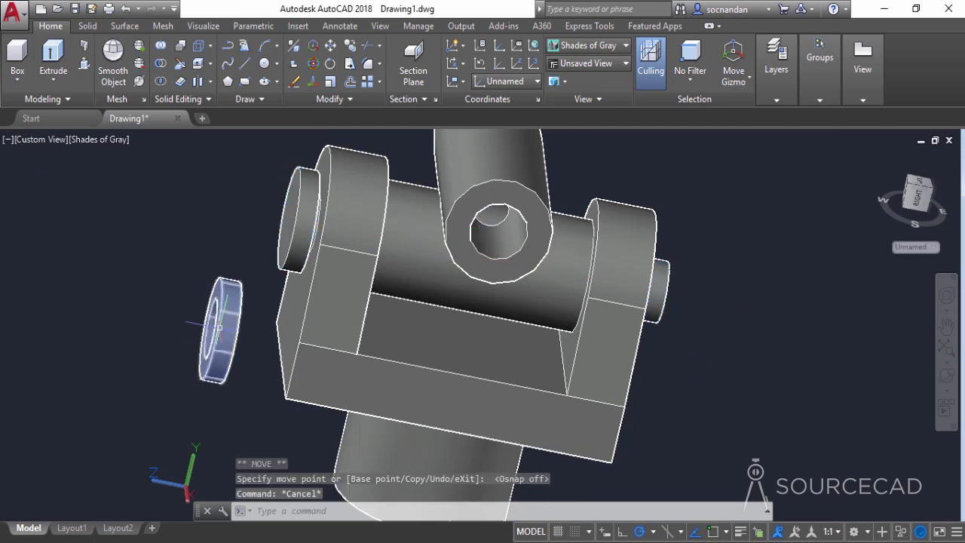
With object snap on, move the washer from its hole centre to the centre of the pin's free end
click(220, 326)
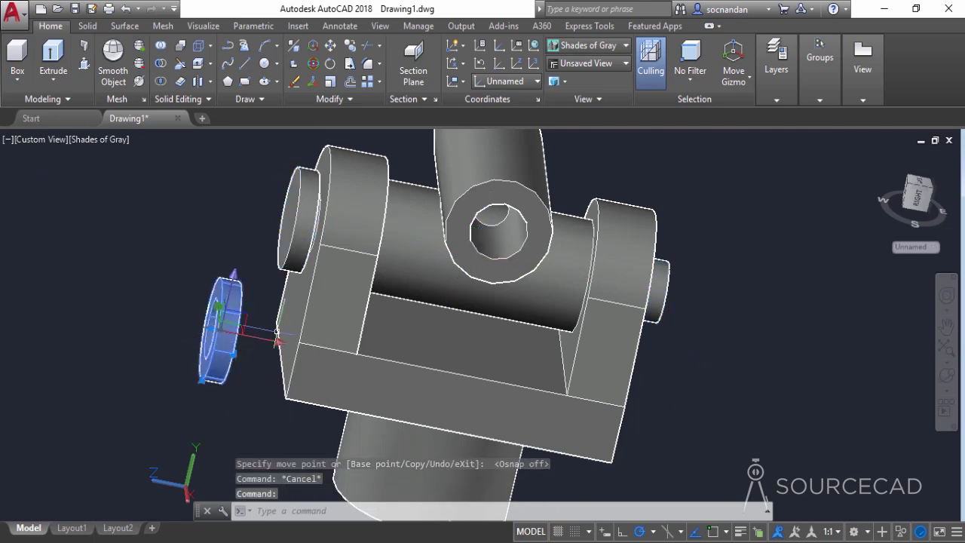
click(330, 48)
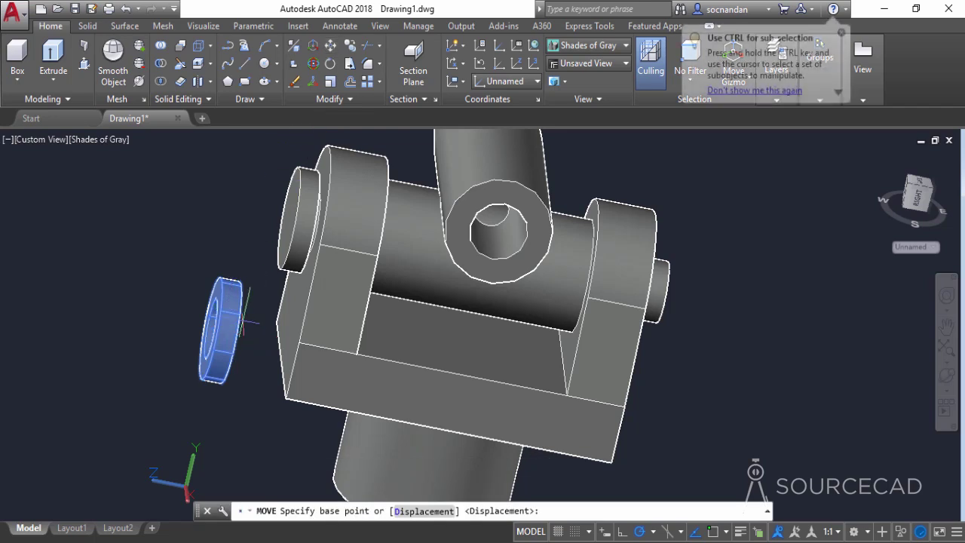
scroll(219, 323, up, 3)
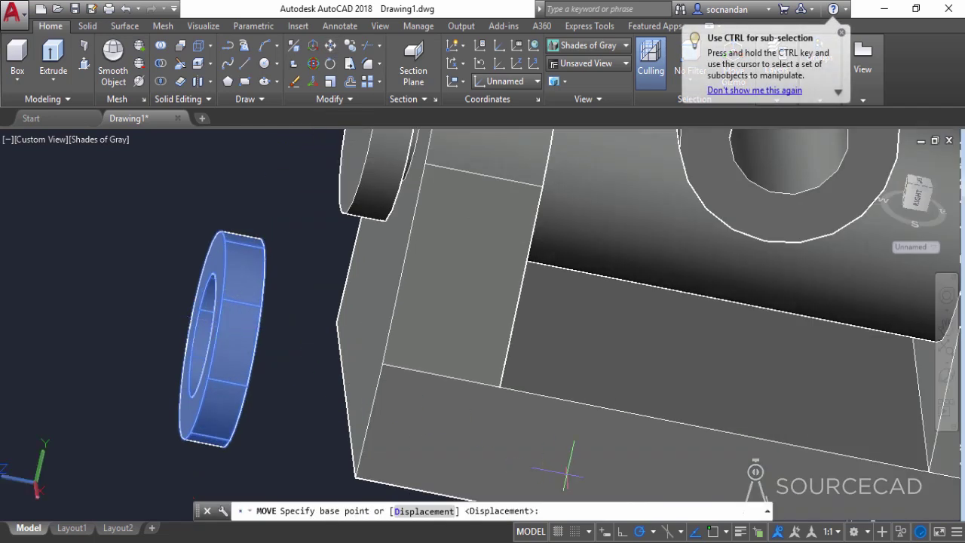
click(716, 537)
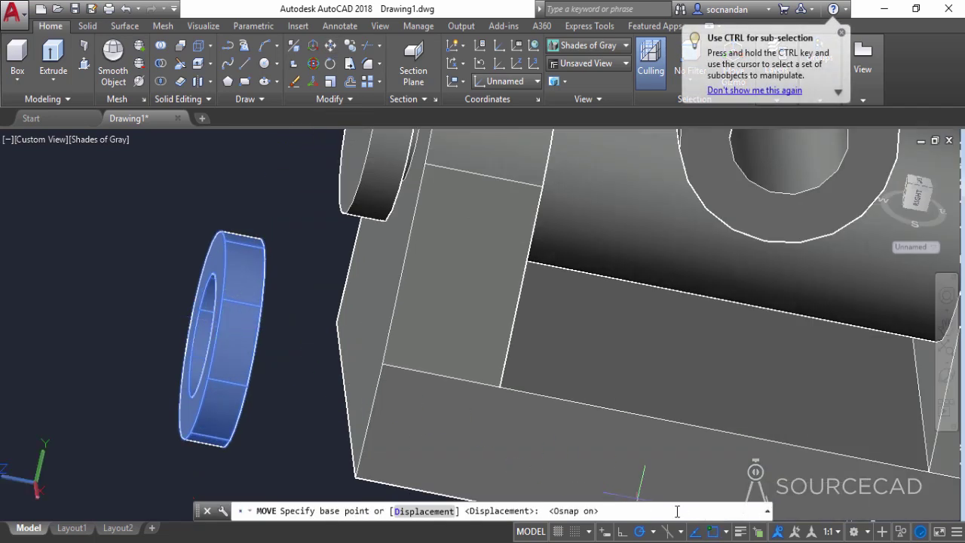
click(202, 335)
scroll(664, 328, down, 3)
middle_drag(728, 343, 594, 372)
drag(594, 371, 482, 339)
right_click(706, 215)
click(716, 225)
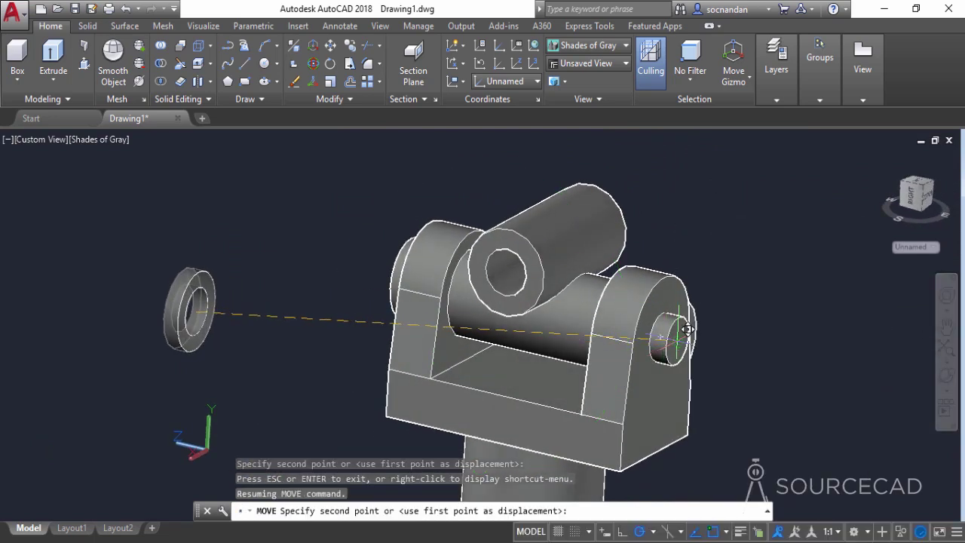
click(686, 331)
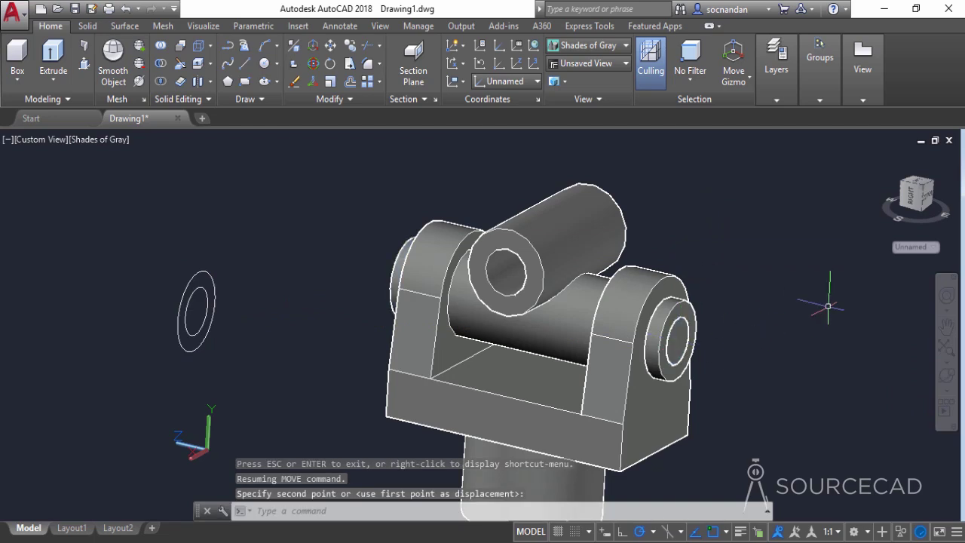
Erase the two leftover concentric circles at the washer's original position
click(210, 356)
click(147, 274)
right_click(147, 272)
click(181, 297)
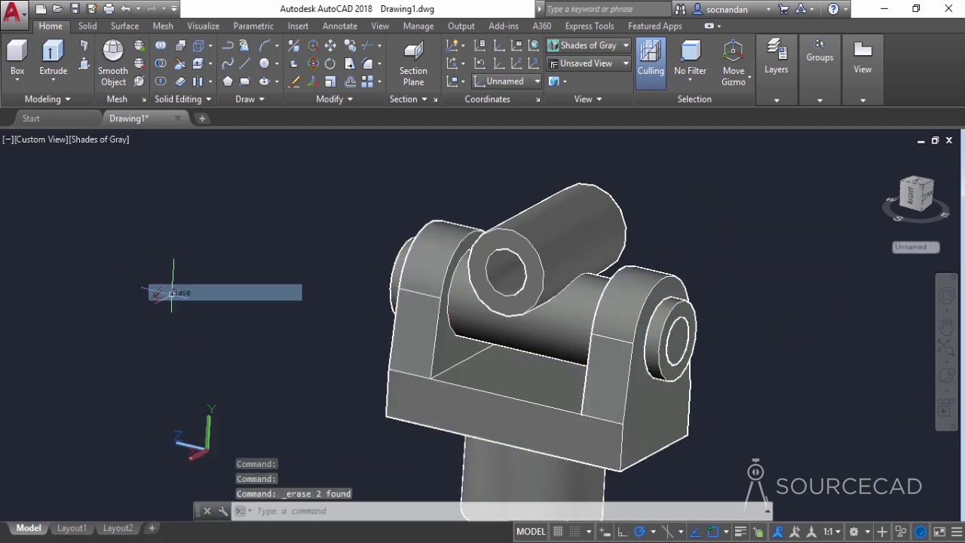
Switch to the top view of the assembly and align the UCS to that view
scroll(196, 300, down, 2)
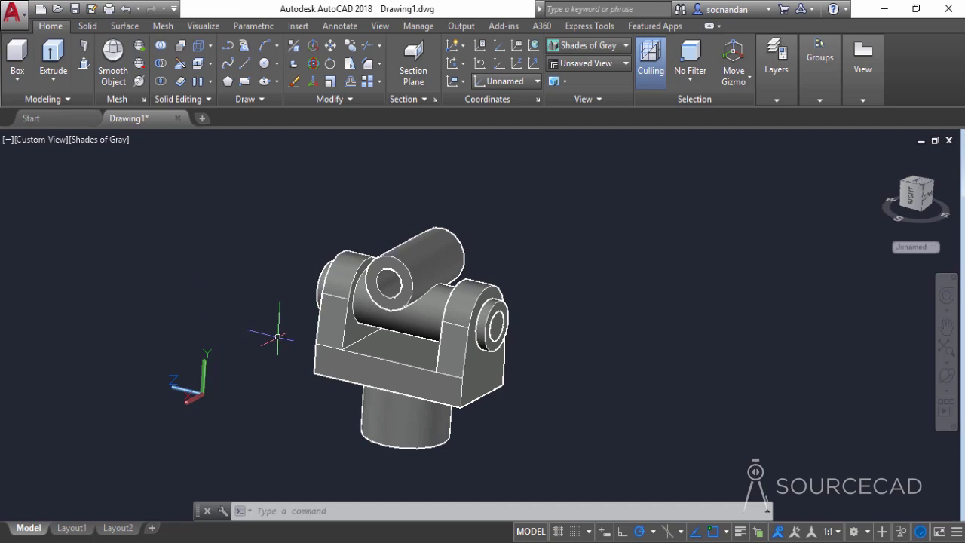
click(921, 187)
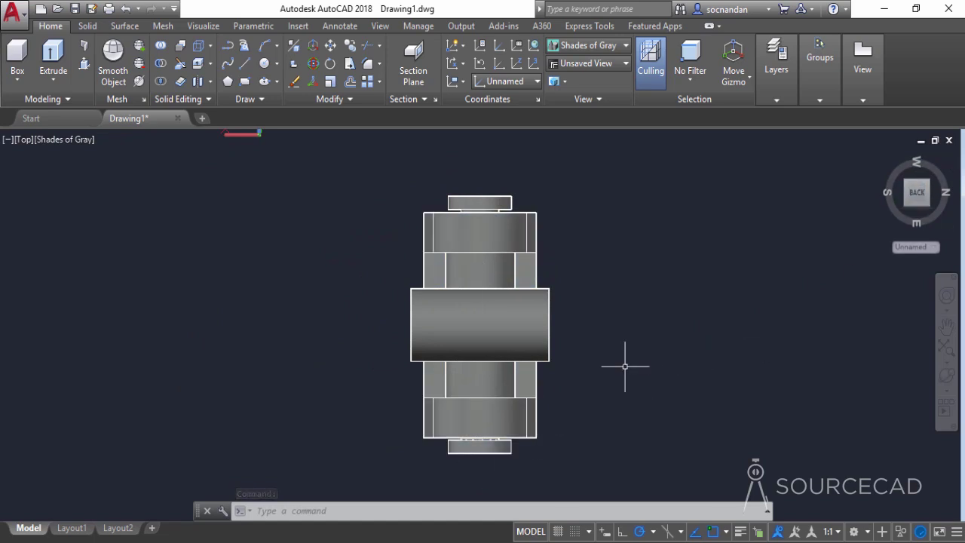
middle_drag(616, 367, 565, 329)
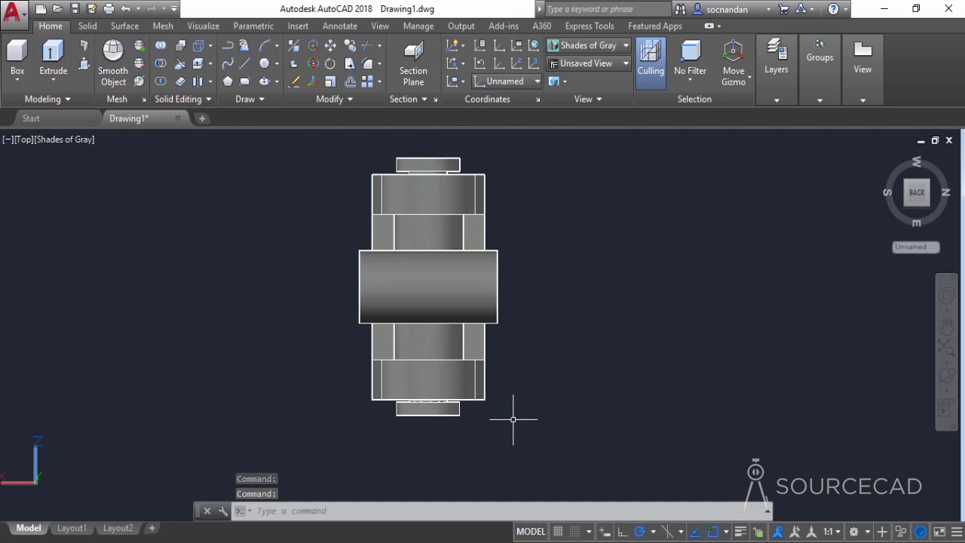
click(455, 82)
click(458, 106)
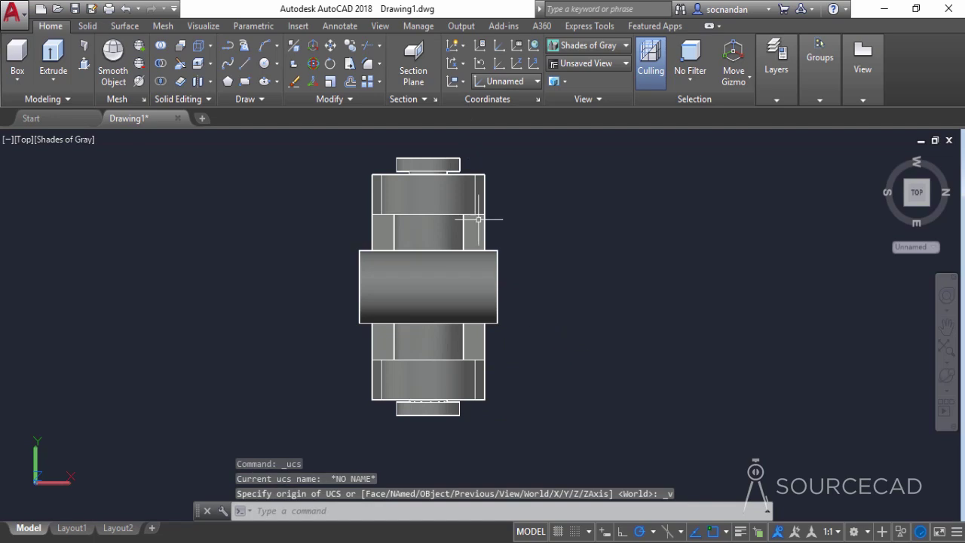
Draw a circle of radius 2.5 in the empty space beside the washer end of the assembly
click(264, 63)
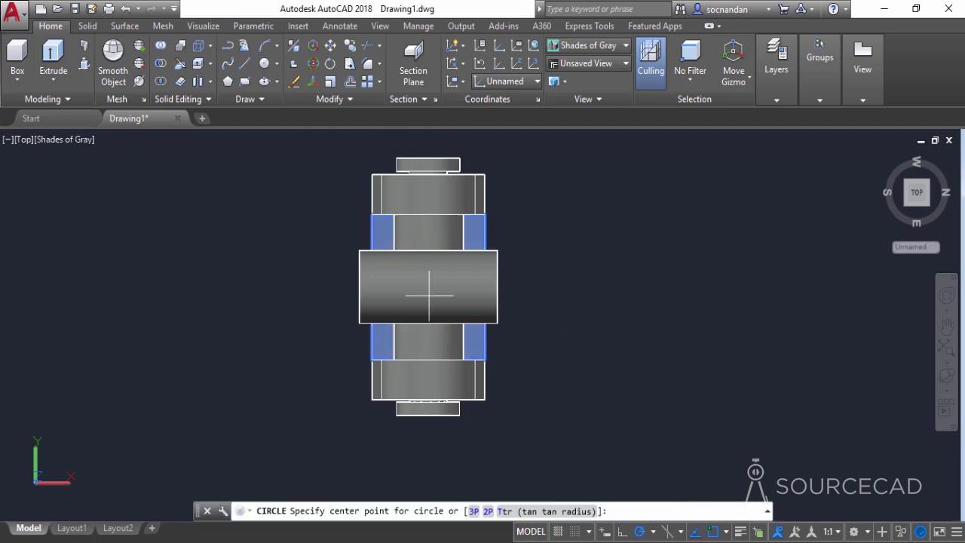
click(536, 408)
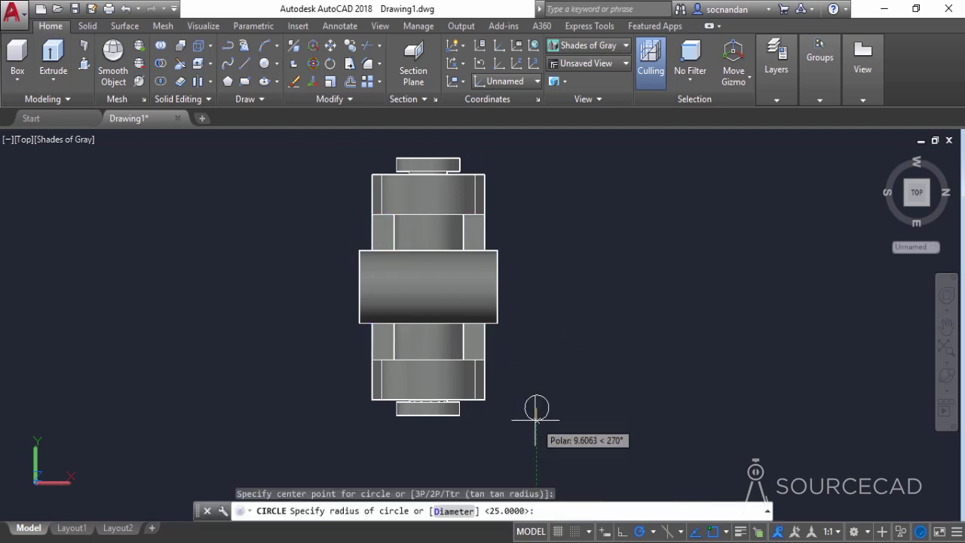
text(2.5)
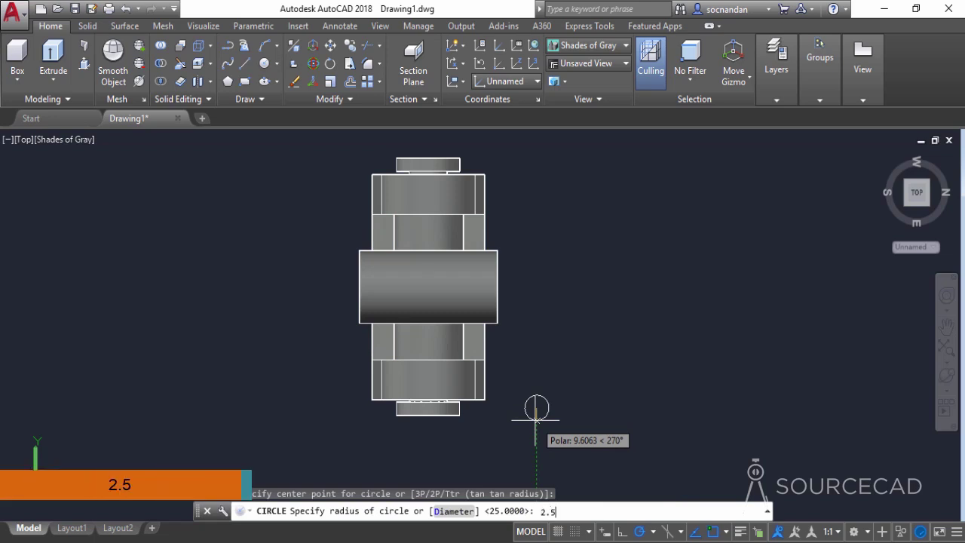
key(Return)
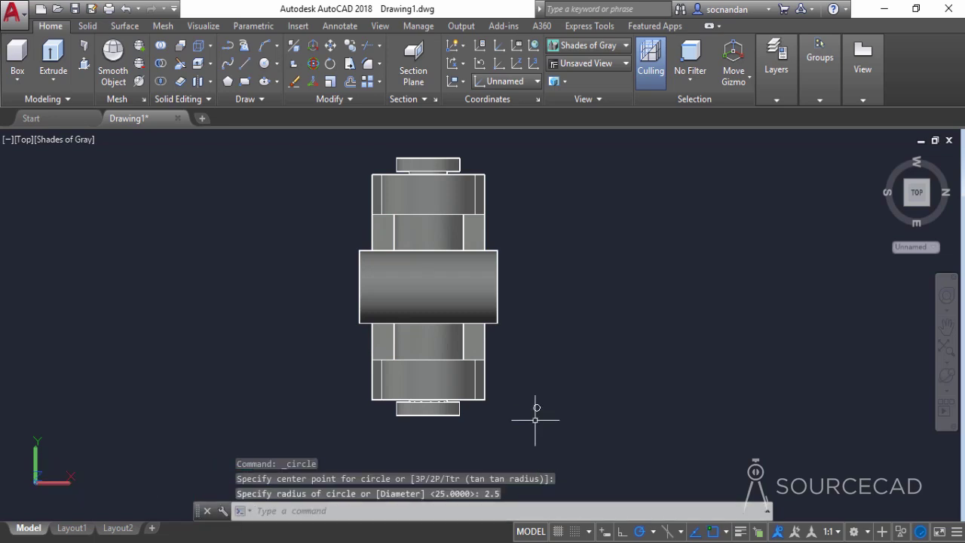
Extrude the radius-2.5 circle to a height of 60 to form a thin rod
click(53, 55)
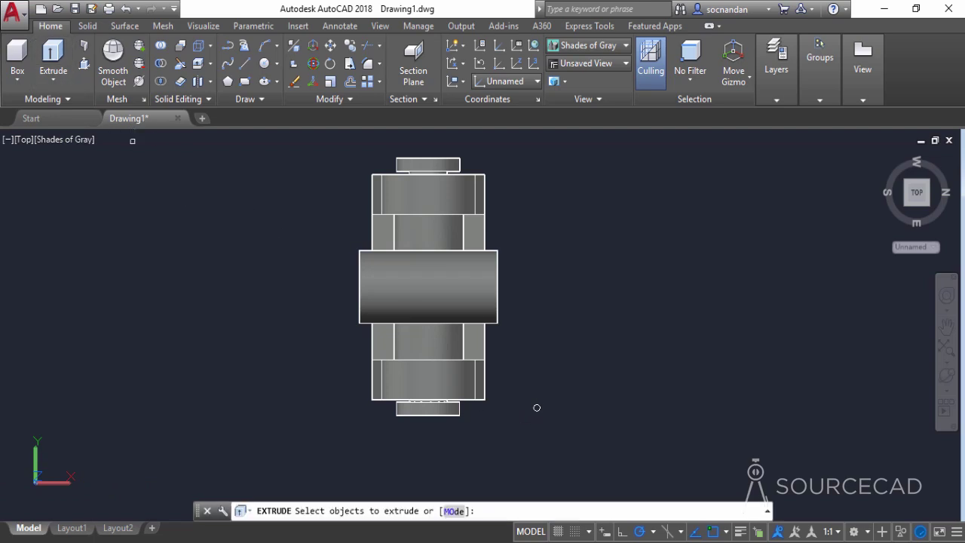
click(535, 409)
right_click(560, 356)
click(585, 364)
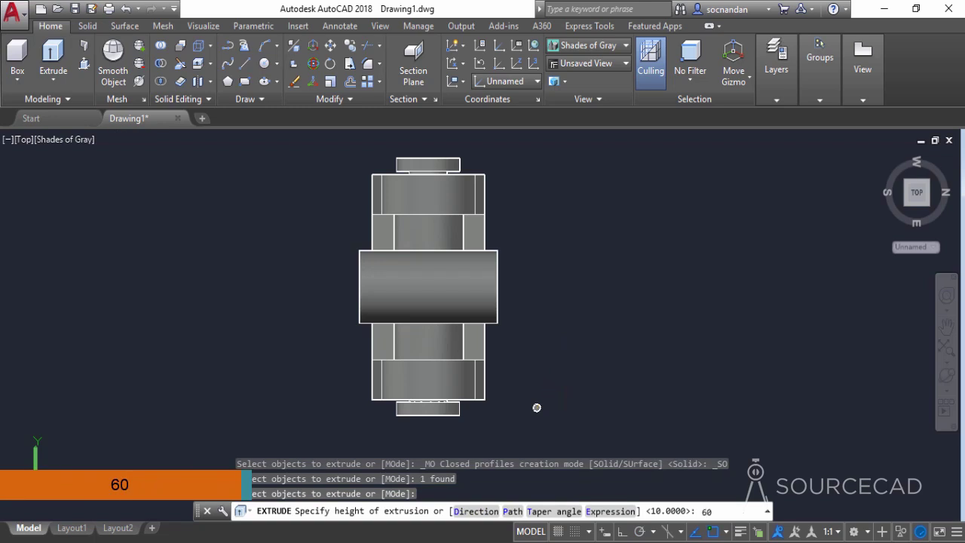
key(Return)
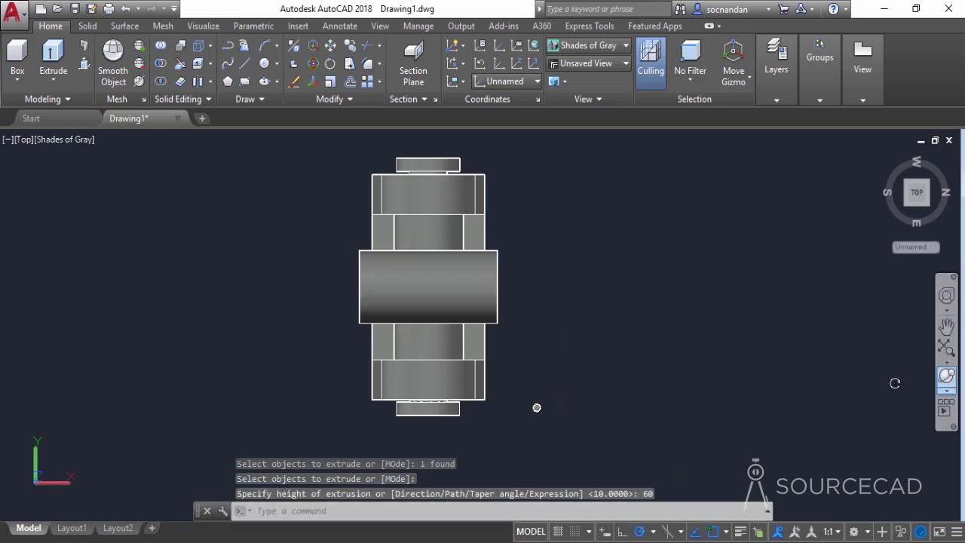
click(947, 377)
drag(452, 417, 581, 253)
right_click(591, 239)
click(619, 247)
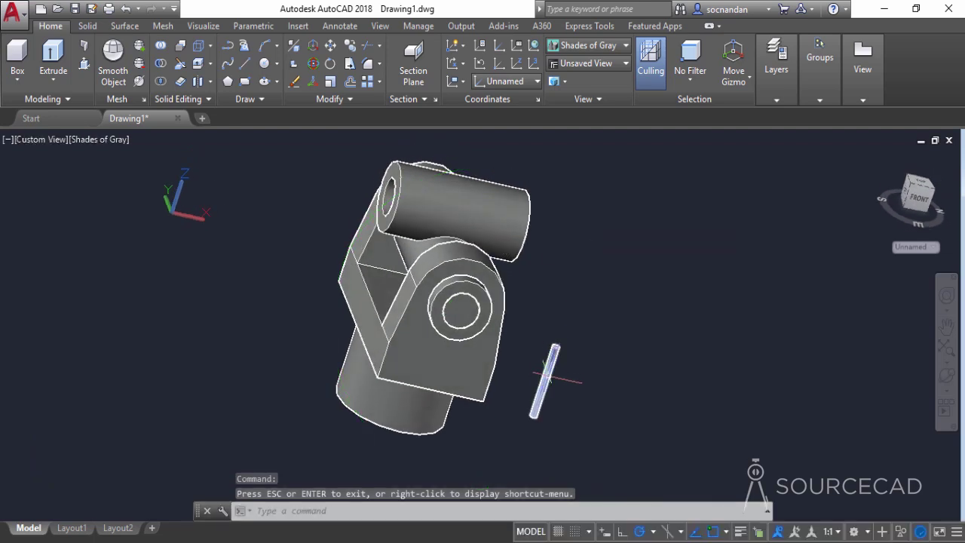
Move the thin rod by its top end centre onto the washer's outer face, centred lengthwise across the pin
click(550, 374)
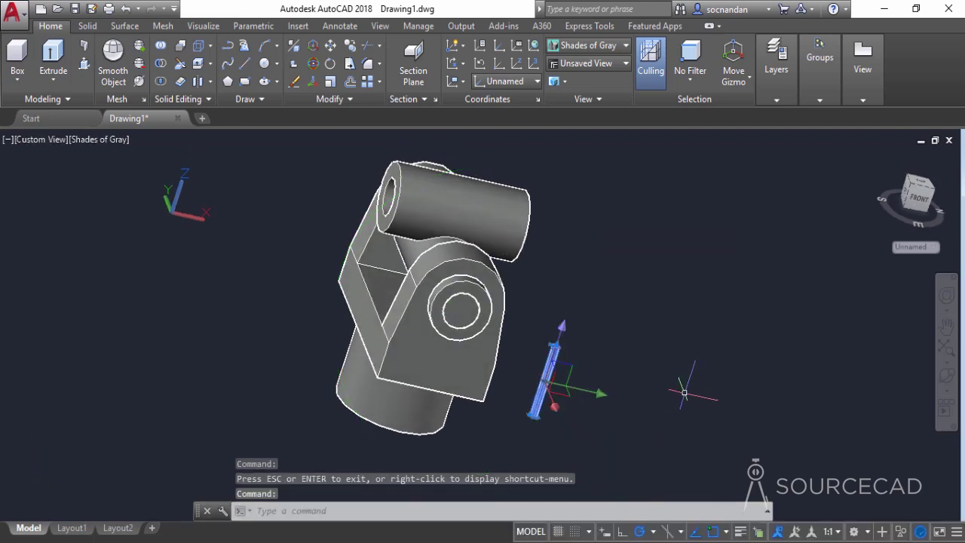
click(331, 45)
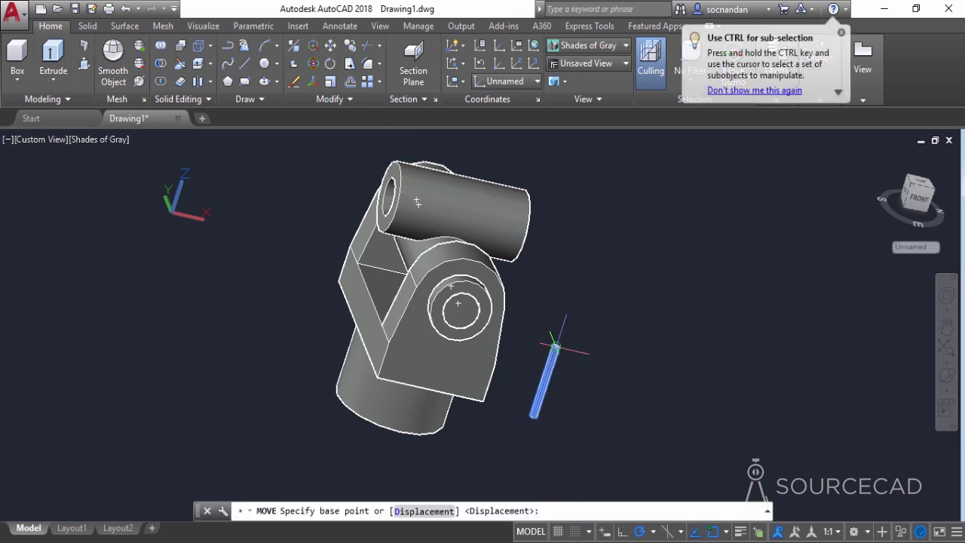
click(555, 347)
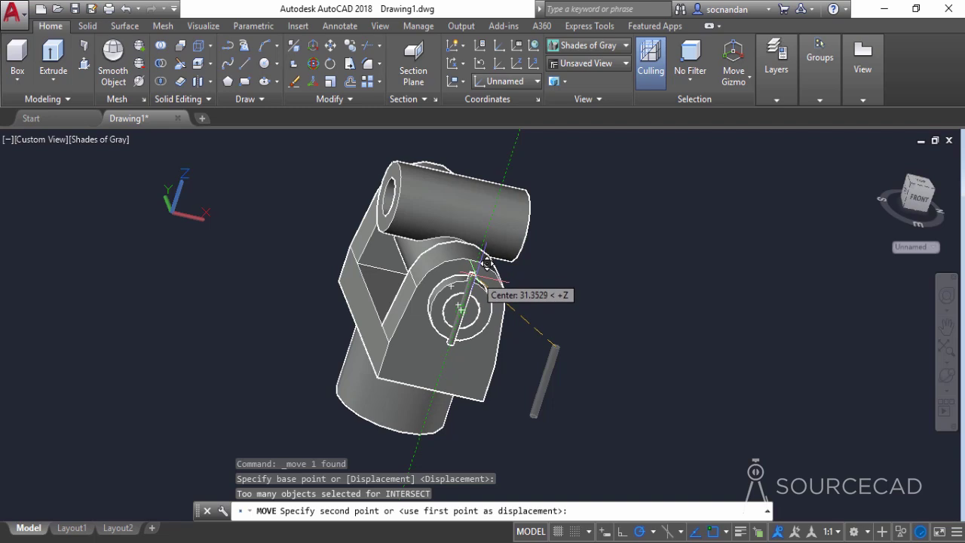
click(474, 279)
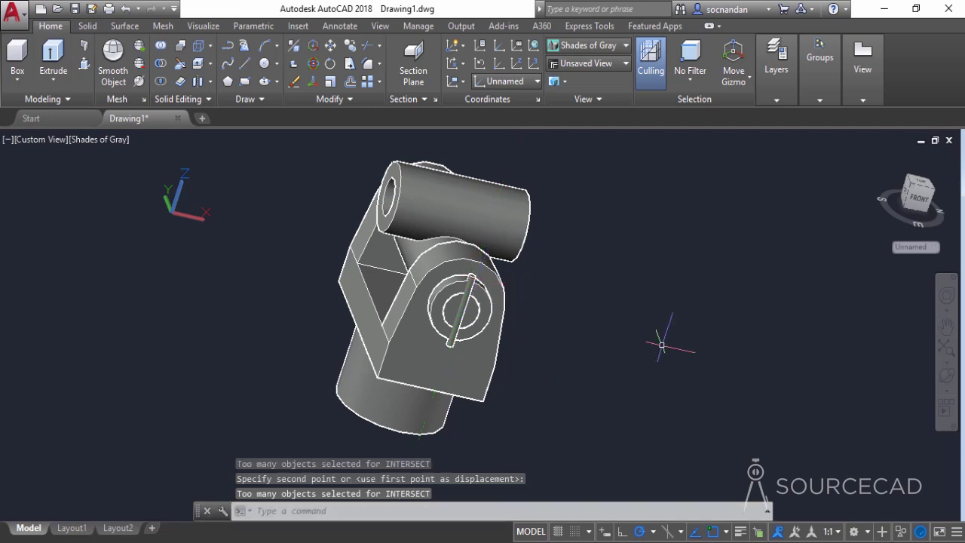
In the top view, shift the rod along the pin's axis into the middle of the washer's thickness
click(473, 299)
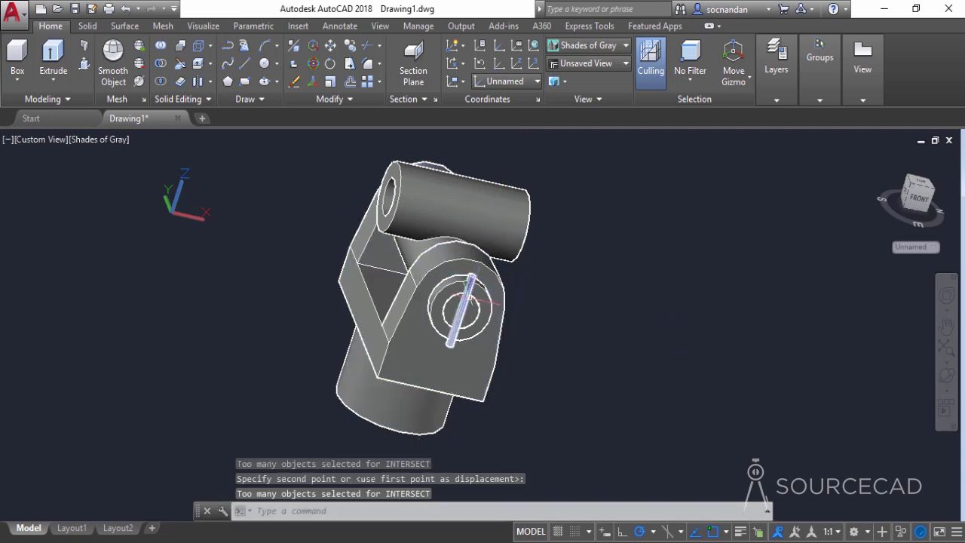
drag(883, 202, 879, 205)
click(919, 183)
scroll(482, 447, up, 4)
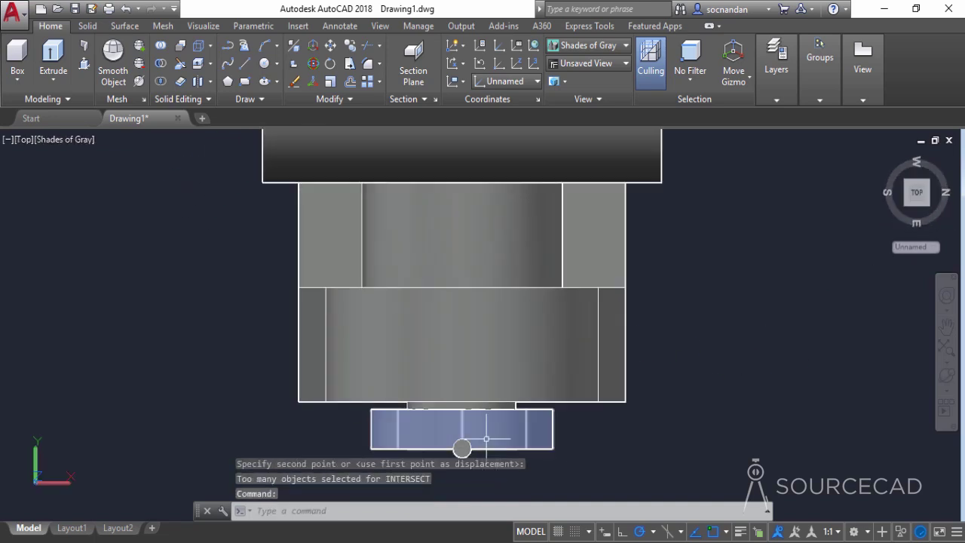
scroll(482, 447, up, 5)
key(Escape)
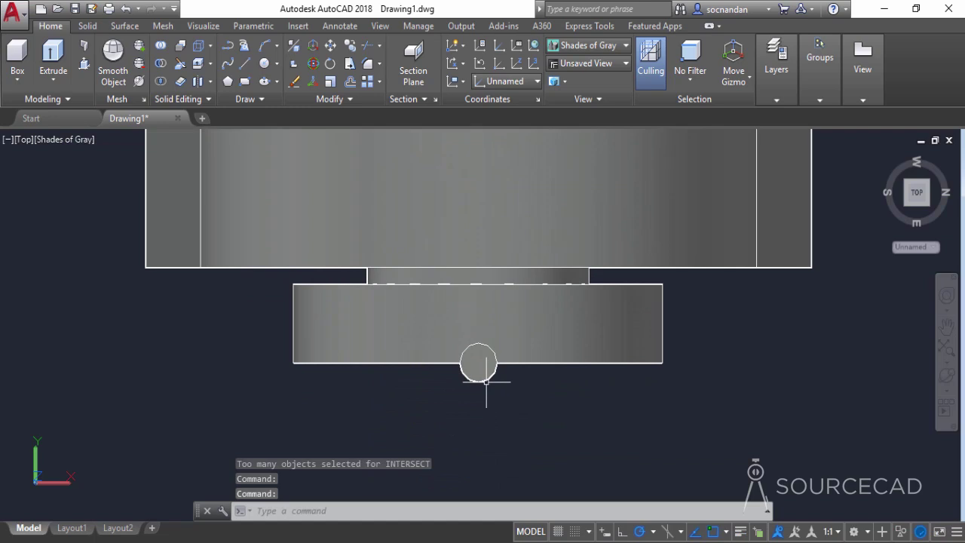
click(486, 377)
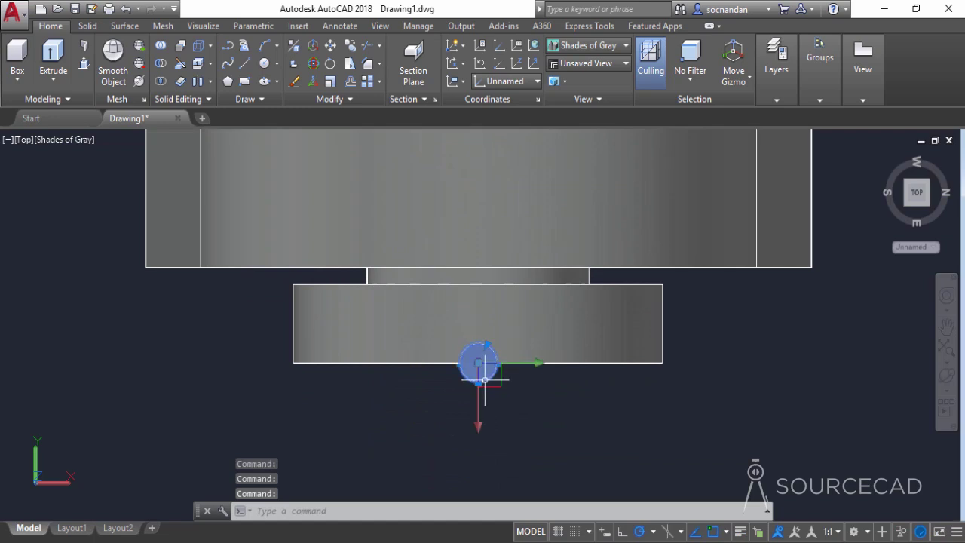
click(480, 429)
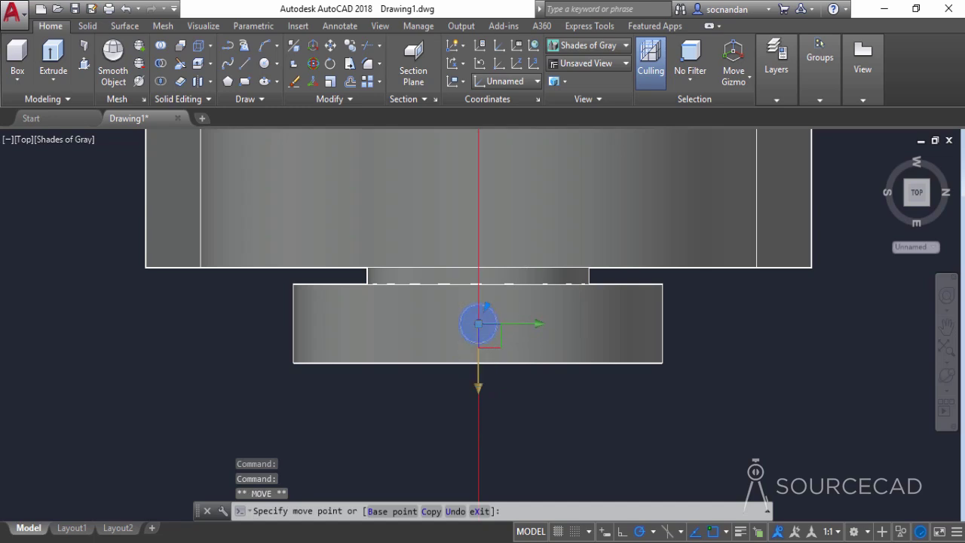
key(Escape)
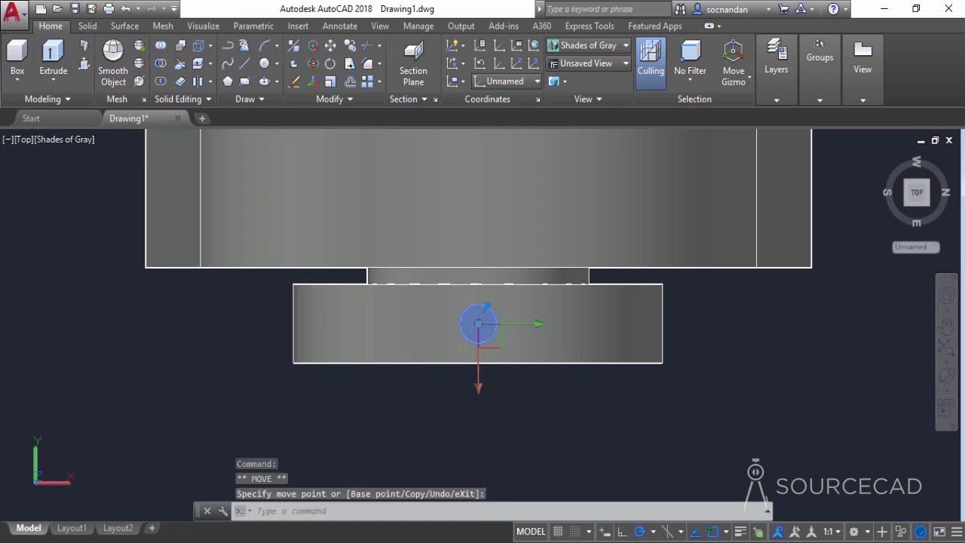
key(Escape)
Examine the rod's fit through the washer and the complete assembly from several sides
click(946, 376)
drag(438, 411, 522, 236)
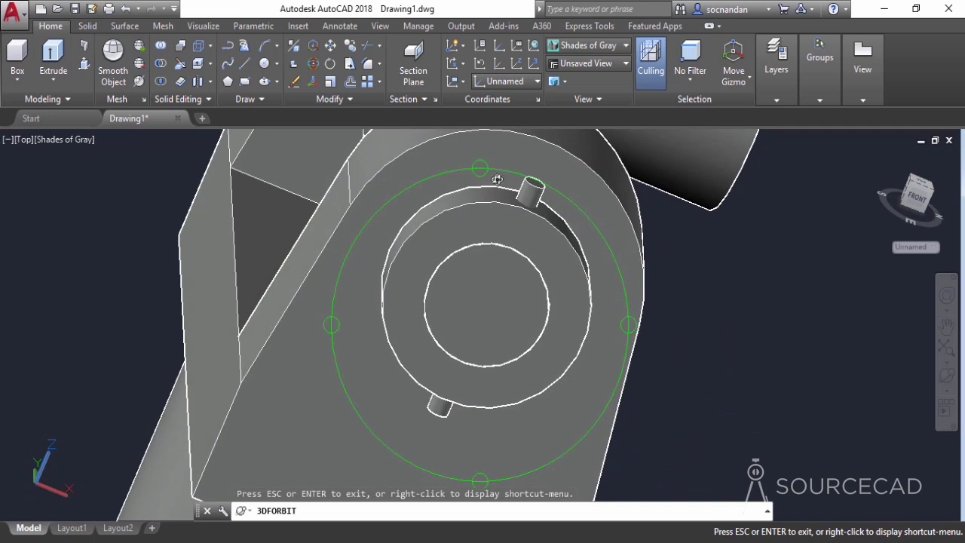
drag(487, 231, 467, 243)
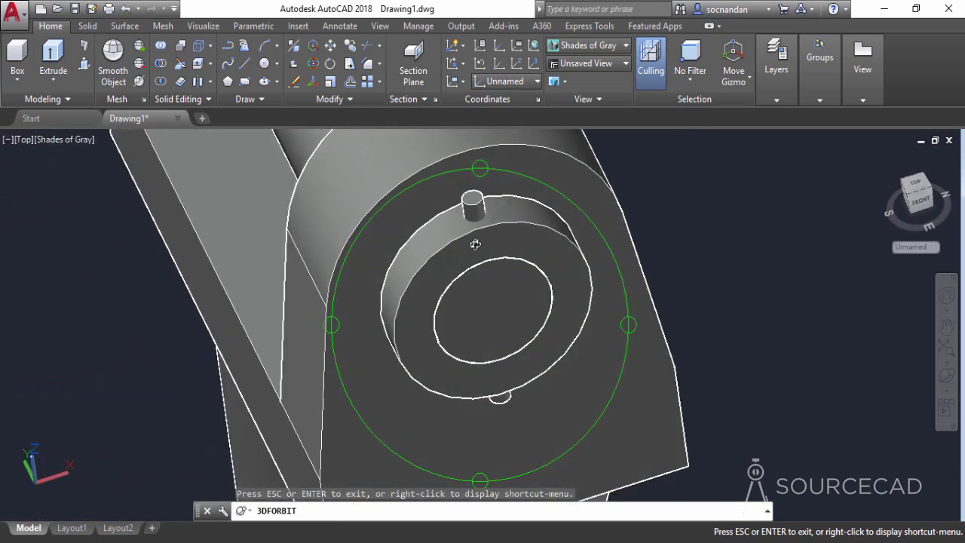
drag(543, 337, 593, 280)
right_click(648, 219)
click(679, 231)
scroll(589, 297, down, 5)
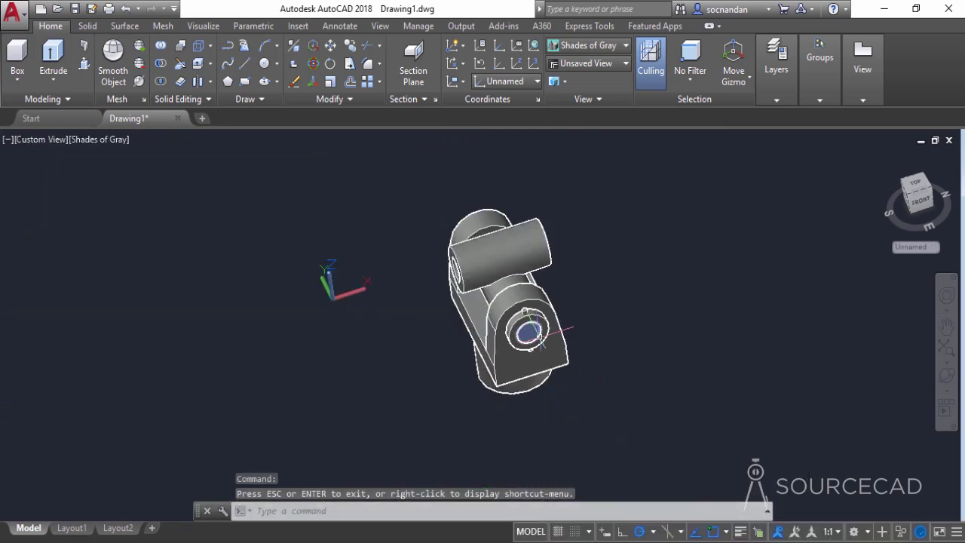
click(947, 375)
drag(439, 390, 661, 261)
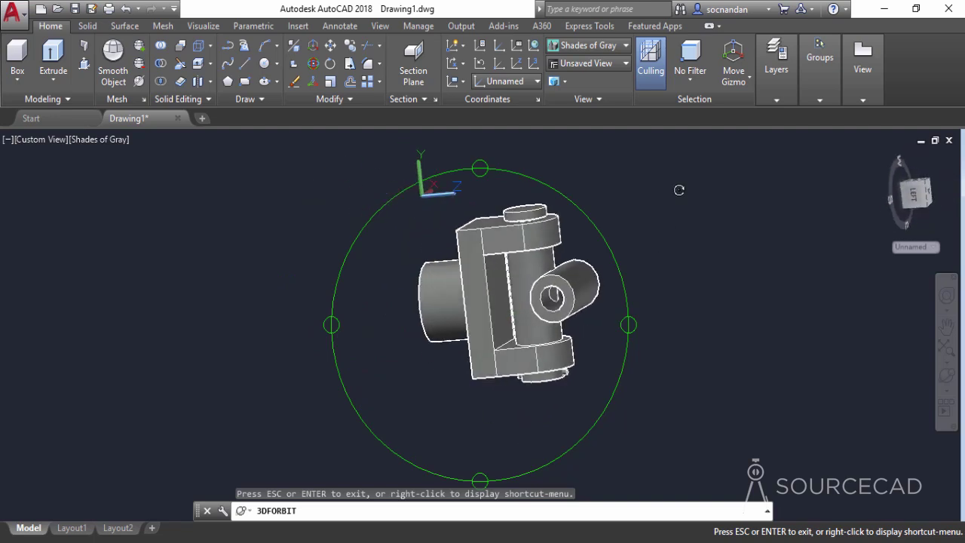